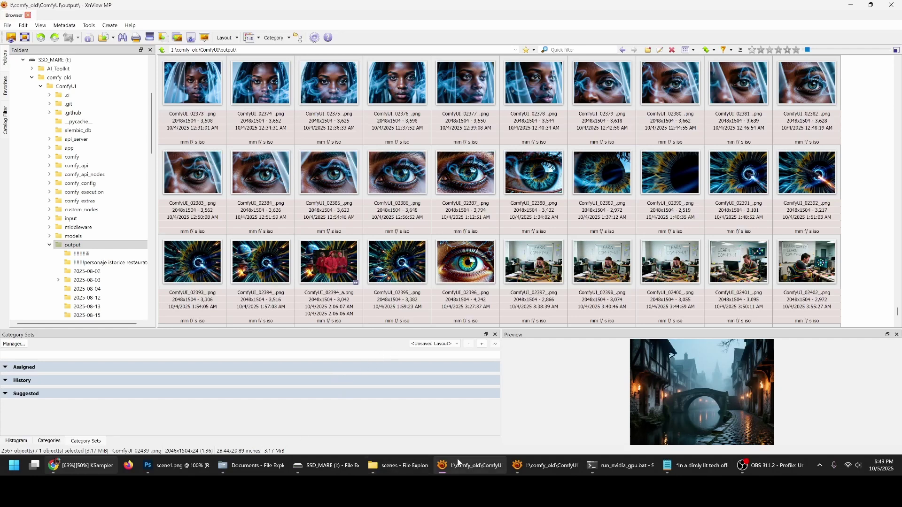
Switch to the ComfyUI workflow in the browser and examine its sampler, prompt nodes and generated image
{"action": "left_click", "coordinate": [100, 469]}
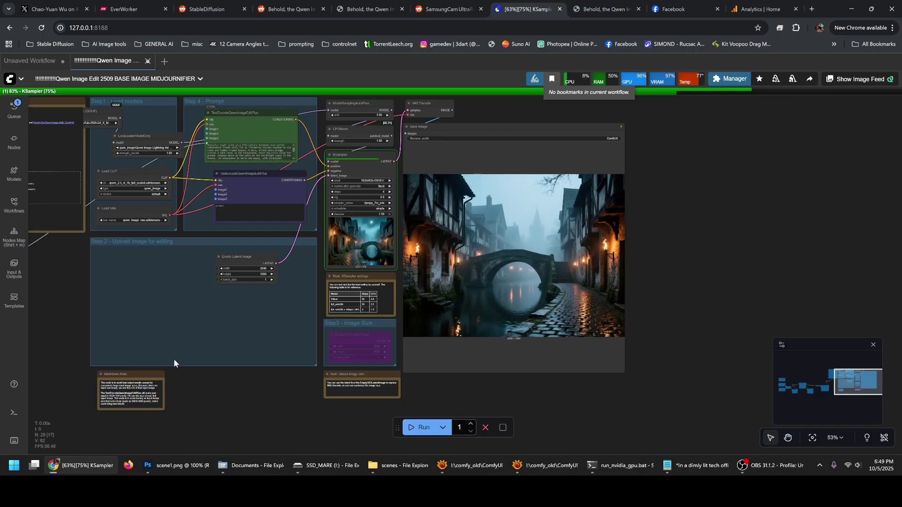
{"action": "left_click_drag", "start_coordinate": [174, 315], "coordinate": [210, 322]}
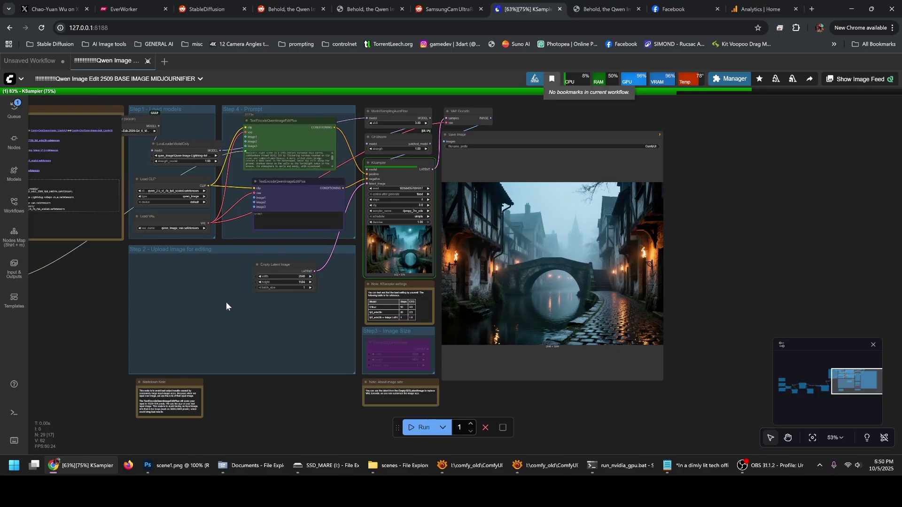
{"action": "scroll", "coordinate": [233, 304], "scroll_direction": "down", "scroll_amount": 1}
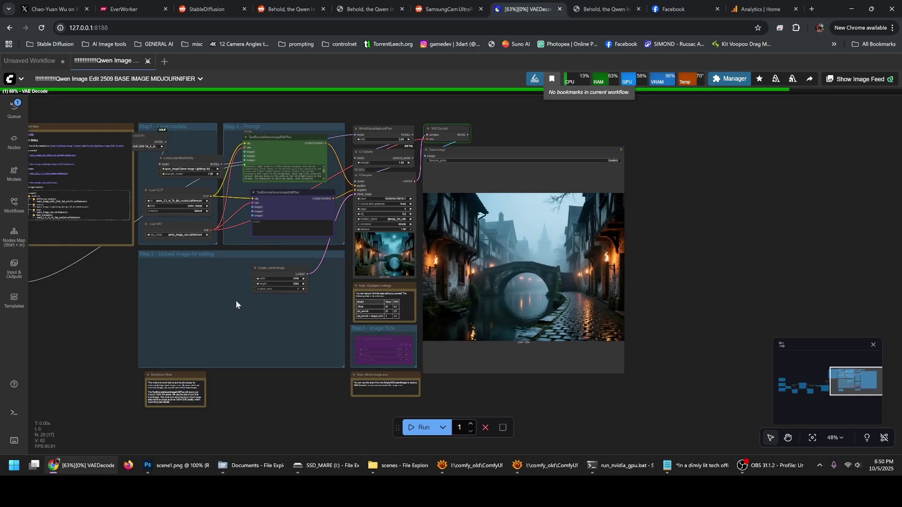
{"action": "scroll", "coordinate": [235, 303], "scroll_direction": "up", "scroll_amount": 3}
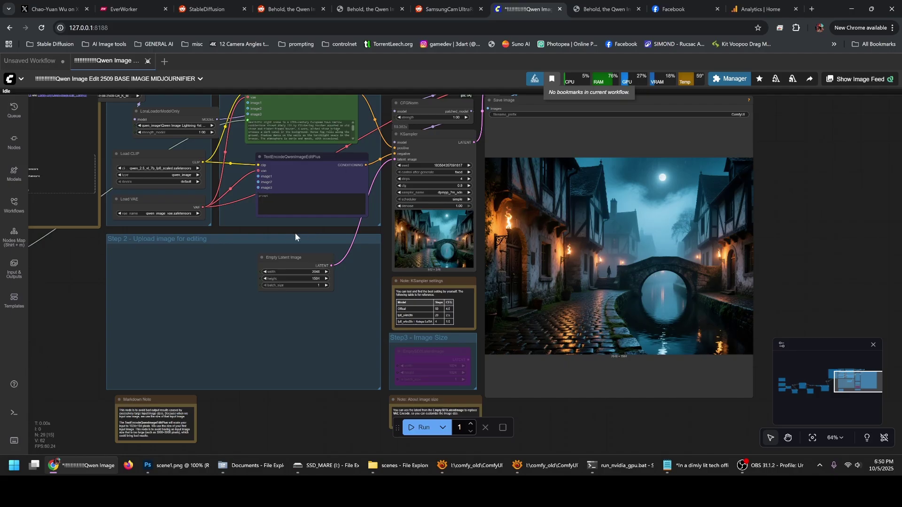
{"action": "left_click_drag", "start_coordinate": [286, 238], "coordinate": [343, 248]}
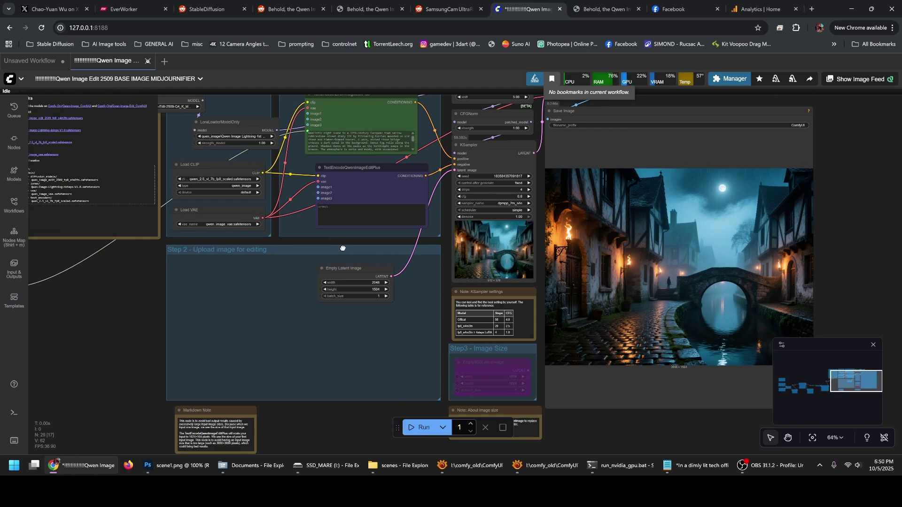
{"action": "left_click_drag", "start_coordinate": [343, 248], "coordinate": [268, 247]}
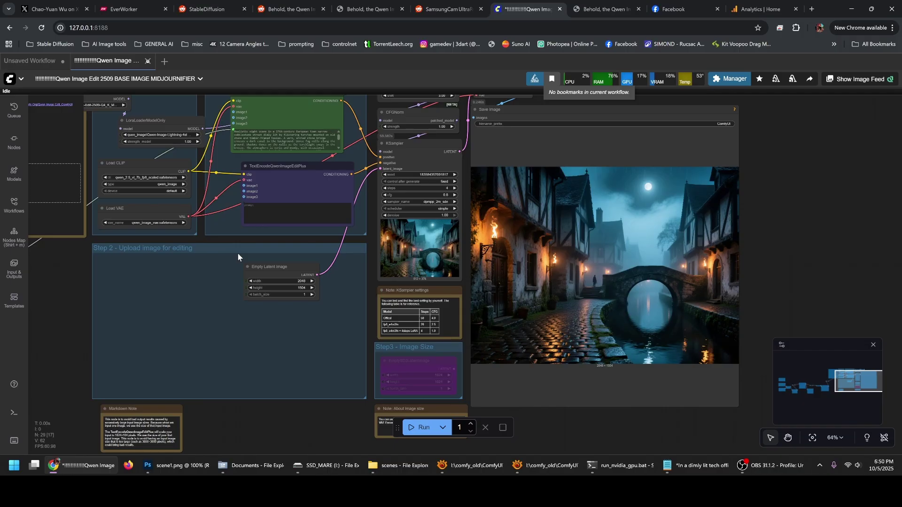
{"action": "left_click_drag", "start_coordinate": [208, 258], "coordinate": [228, 258]}
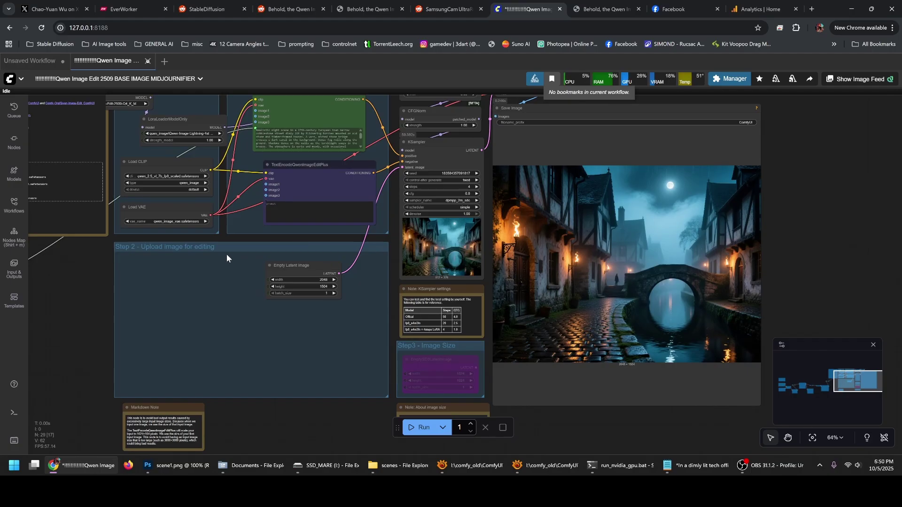
Examine the Qwen2 VQA node's settings and the Clean VRAM and Show Text nodes connected to it
{"action": "left_click_drag", "start_coordinate": [96, 265], "coordinate": [446, 225]}
{"action": "scroll", "coordinate": [261, 257], "scroll_direction": "up", "scroll_amount": 1}
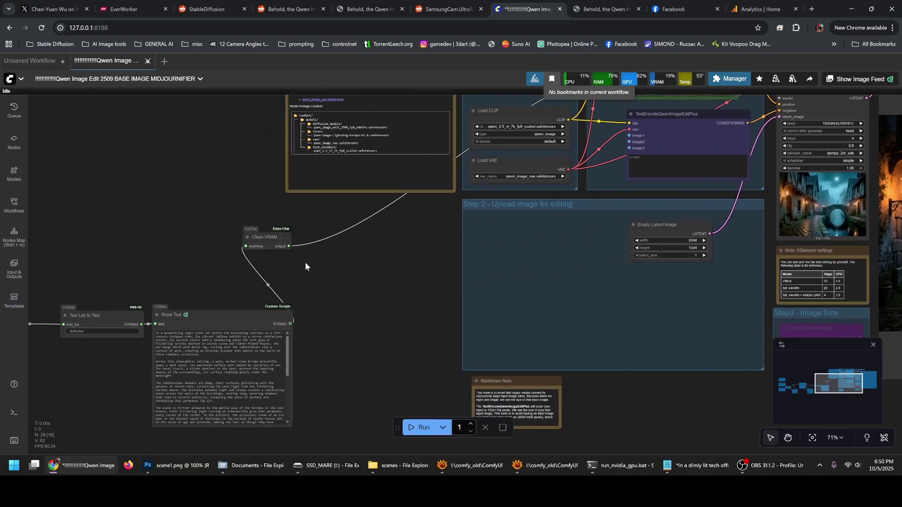
{"action": "left_click_drag", "start_coordinate": [370, 257], "coordinate": [588, 223]}
{"action": "left_click_drag", "start_coordinate": [282, 319], "coordinate": [554, 316]}
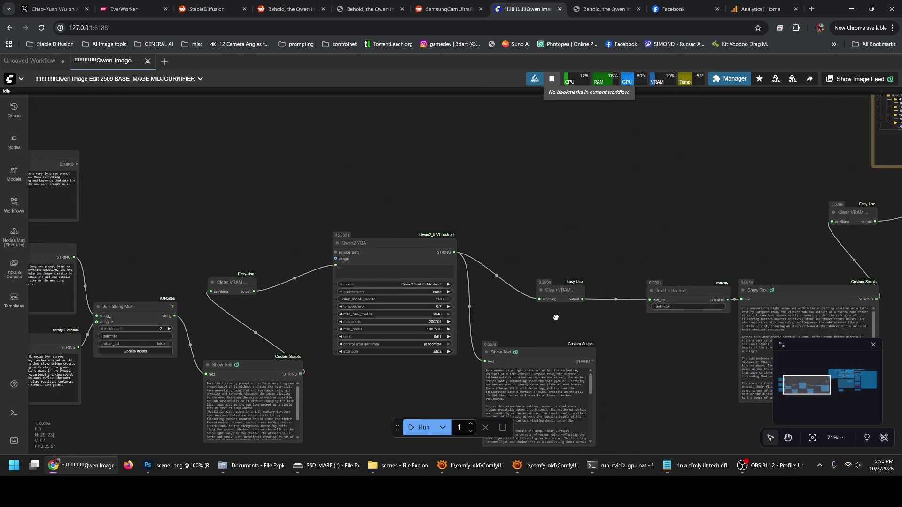
{"action": "scroll", "coordinate": [554, 298], "scroll_direction": "up", "scroll_amount": 6}
{"action": "left_click_drag", "start_coordinate": [495, 286], "coordinate": [537, 304]}
{"action": "scroll", "coordinate": [537, 305], "scroll_direction": "up", "scroll_amount": 1}
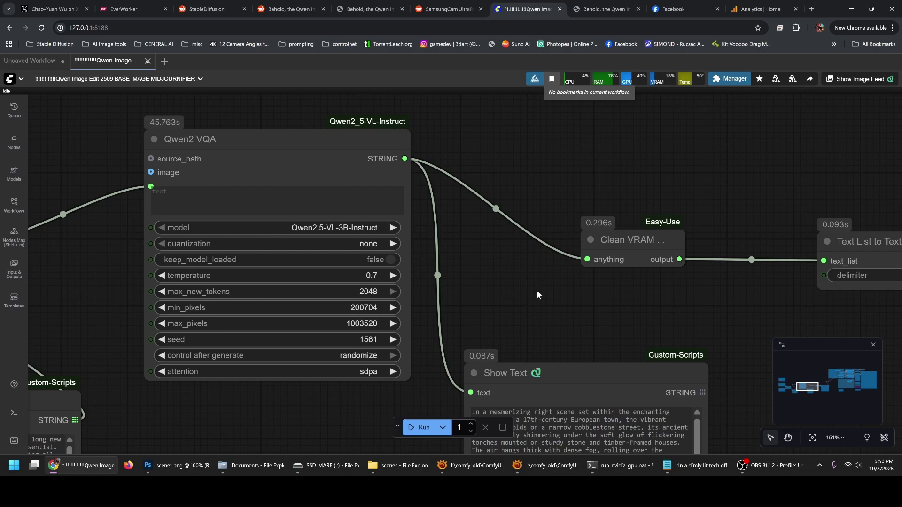
{"action": "scroll", "coordinate": [536, 292], "scroll_direction": "down", "scroll_amount": 4}
{"action": "left_click_drag", "start_coordinate": [204, 319], "coordinate": [309, 320]}
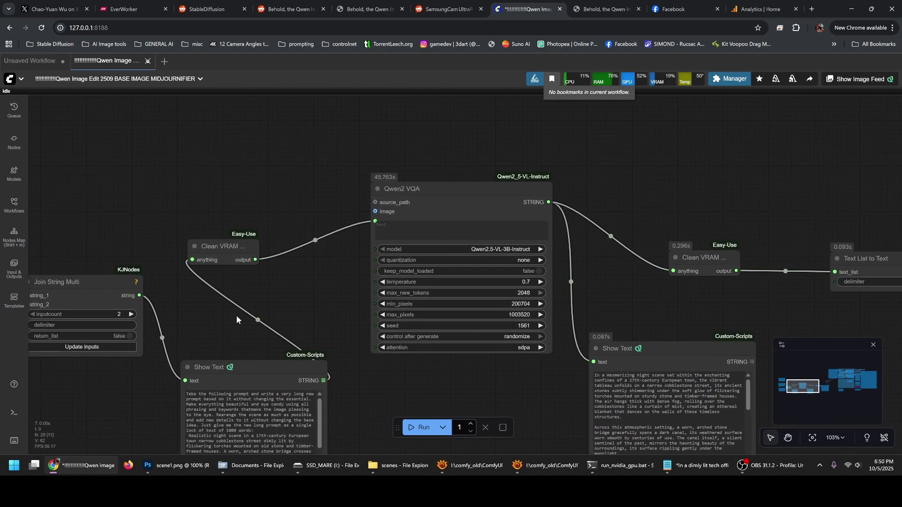
Trace the PROMPT INSTRUCT and ACTUAL PROMPT texts through Join String Multi and the Show Text nodes to the output image
{"action": "left_click_drag", "start_coordinate": [238, 315], "coordinate": [435, 287]}
{"action": "left_click_drag", "start_coordinate": [198, 286], "coordinate": [404, 334]}
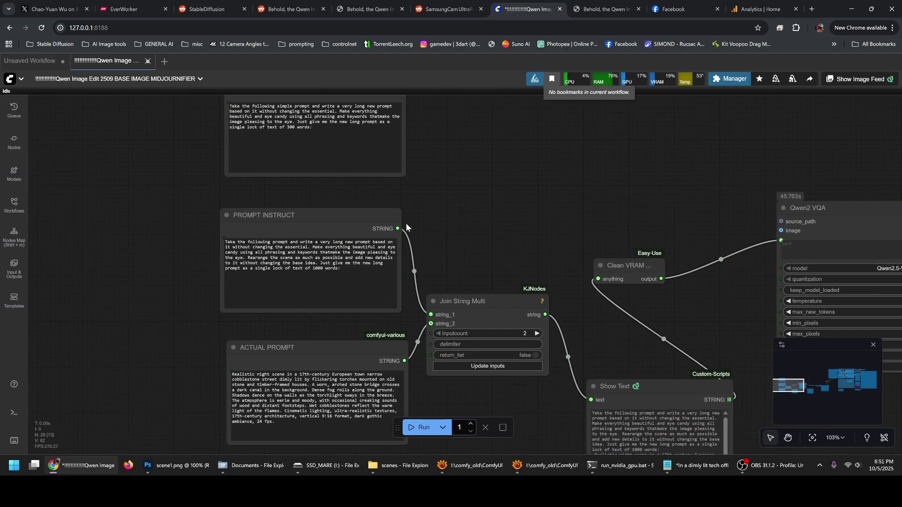
{"action": "left_click_drag", "start_coordinate": [405, 224], "coordinate": [437, 170]}
{"action": "scroll", "coordinate": [438, 303], "scroll_direction": "up", "scroll_amount": 2}
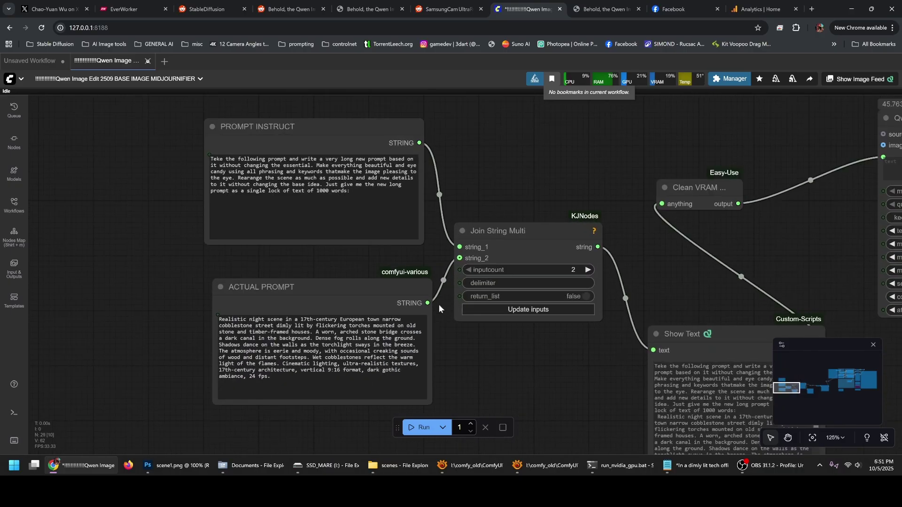
{"action": "scroll", "coordinate": [438, 303], "scroll_direction": "up", "scroll_amount": 2}
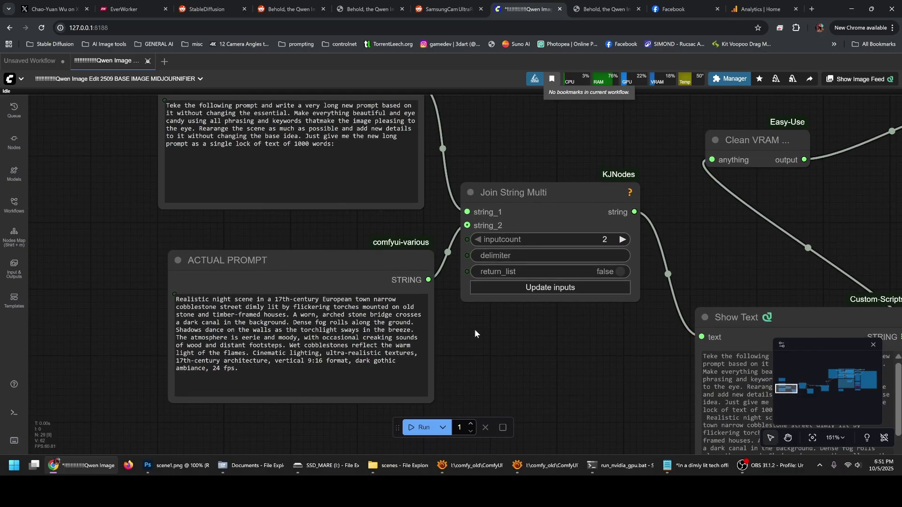
{"action": "left_click_drag", "start_coordinate": [528, 325], "coordinate": [397, 327]}
{"action": "scroll", "coordinate": [653, 289], "scroll_direction": "right", "scroll_amount": 2}
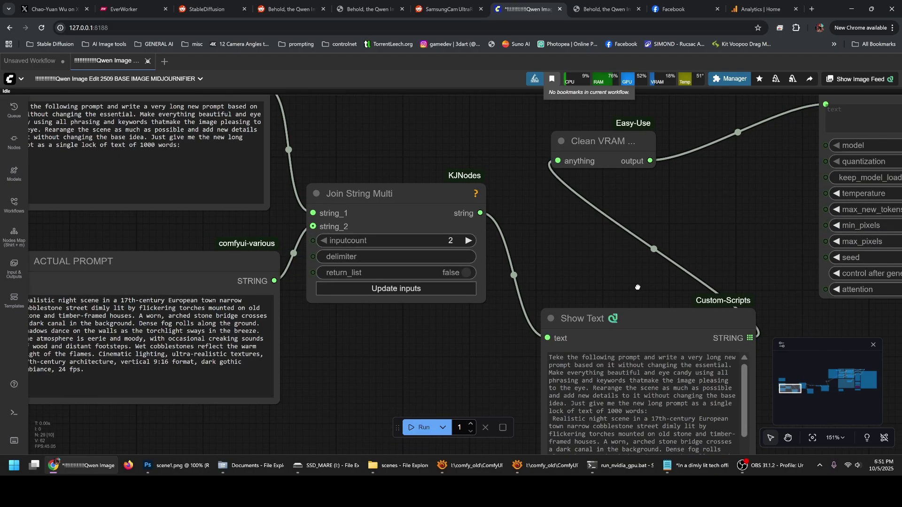
{"action": "scroll", "coordinate": [637, 285], "scroll_direction": "down", "scroll_amount": 6}
{"action": "scroll", "coordinate": [640, 289], "scroll_direction": "right", "scroll_amount": 15}
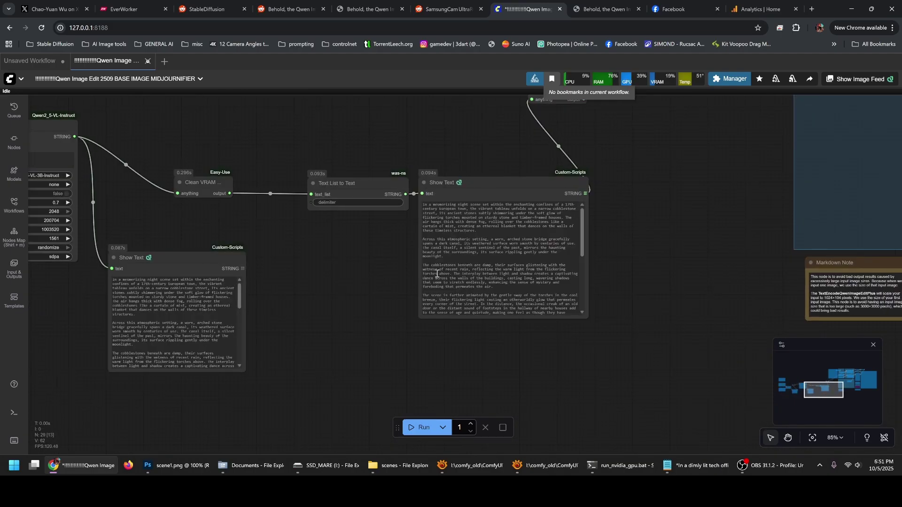
{"action": "scroll", "coordinate": [74, 340], "scroll_direction": "up", "scroll_amount": 3}
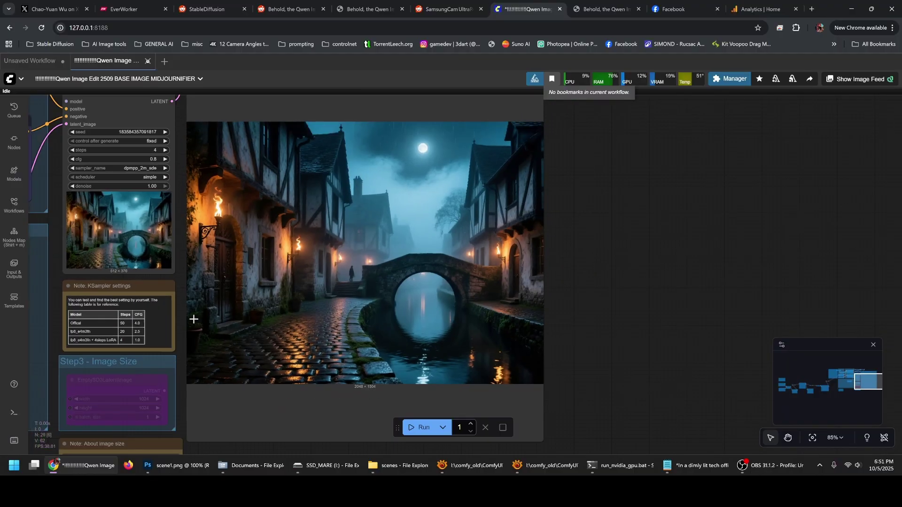
Go back along the node chain and read the PROMPT INSTRUCT text that feeds Join String Multi
{"action": "scroll", "coordinate": [193, 319], "scroll_direction": "down", "scroll_amount": 2}
{"action": "mouse_move", "coordinate": [272, 320]}
{"action": "left_mouse_down"}
{"action": "mouse_move", "coordinate": [855, 321]}
{"action": "mouse_move", "coordinate": [512, 311]}
{"action": "left_mouse_up"}
{"action": "left_click_drag", "start_coordinate": [365, 310], "coordinate": [623, 234]}
{"action": "scroll", "coordinate": [287, 329], "scroll_direction": "up", "scroll_amount": 2}
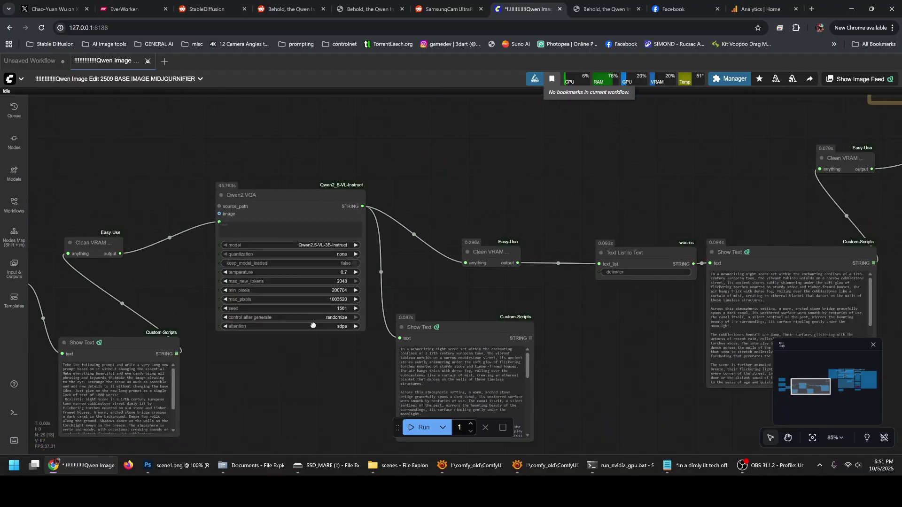
{"action": "scroll", "coordinate": [321, 316], "scroll_direction": "left", "scroll_amount": 12}
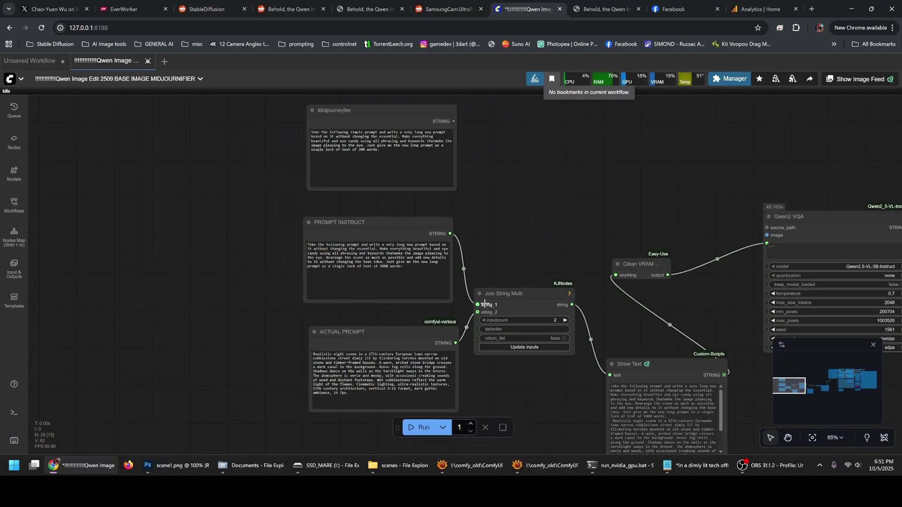
{"action": "scroll", "coordinate": [489, 298], "scroll_direction": "up", "scroll_amount": 5}
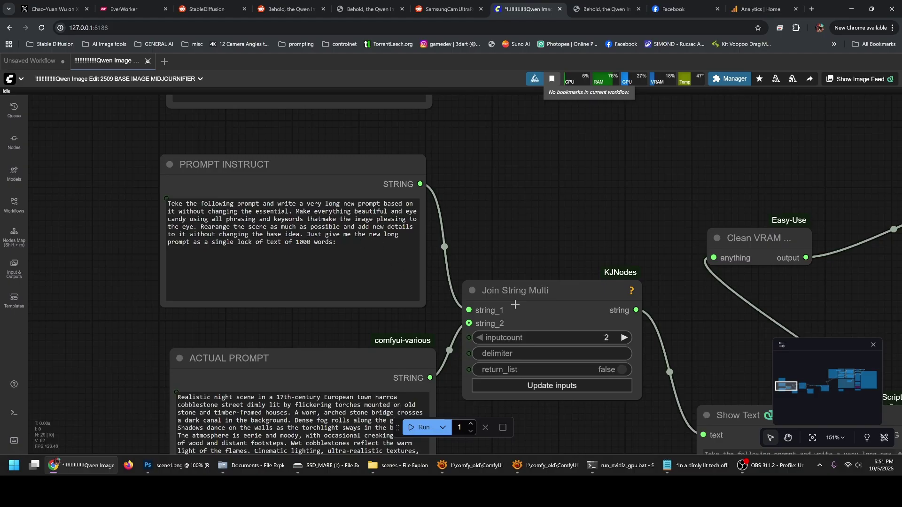
{"action": "left_click_drag", "start_coordinate": [563, 313], "coordinate": [484, 278]}
{"action": "scroll", "coordinate": [485, 278], "scroll_direction": "down", "scroll_amount": 4}
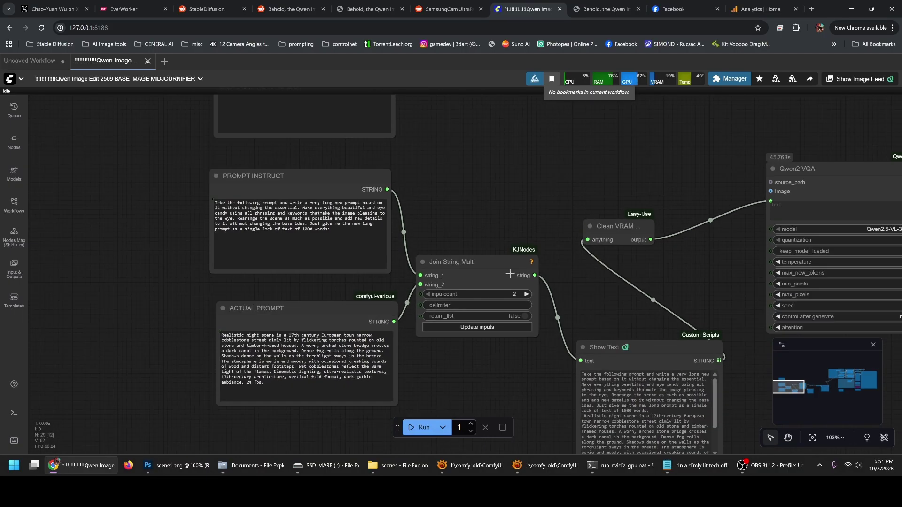
{"action": "left_click_drag", "start_coordinate": [485, 268], "coordinate": [366, 259]}
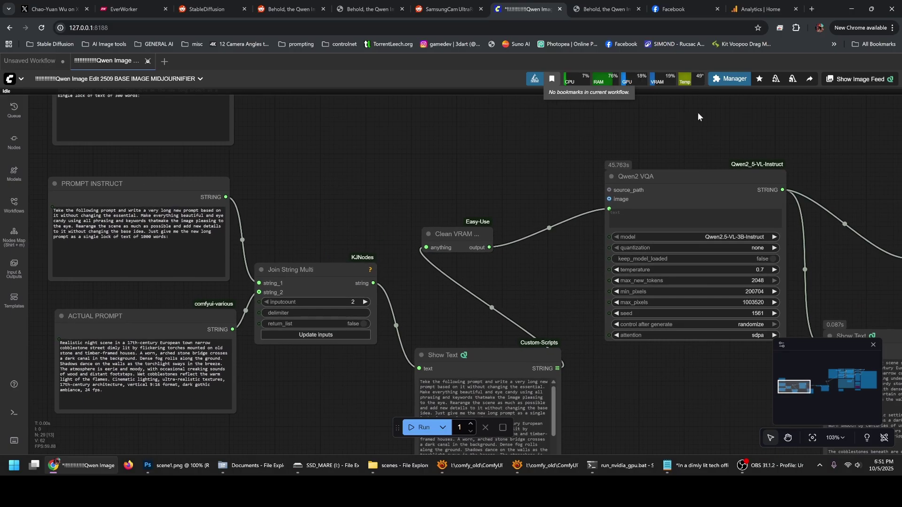
Open the missing custom nodes list in ComfyUI Manager, and return to the workflow
{"action": "left_click", "coordinate": [723, 81]}
{"action": "left_click", "coordinate": [470, 207]}
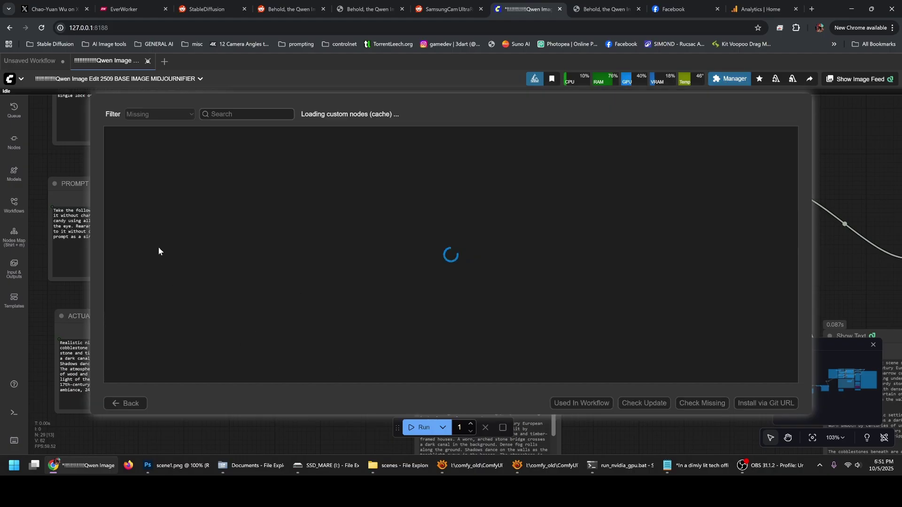
{"action": "left_click", "coordinate": [125, 403]}
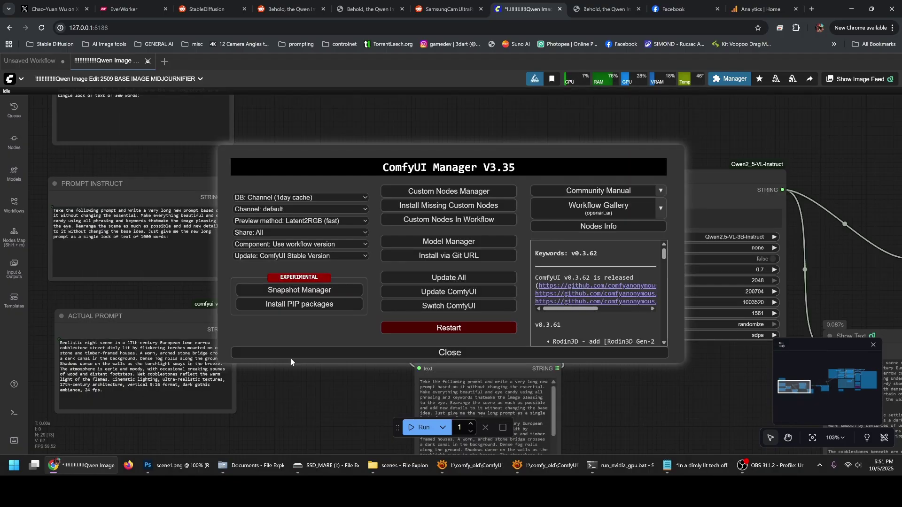
{"action": "left_click", "coordinate": [310, 353]}
Inspect the model chosen in the Qwen2 VQA node and those in the Unet Loader (GGUF) and LoraLoaderModelOnly nodes
{"action": "left_click_drag", "start_coordinate": [356, 283], "coordinate": [430, 269]}
{"action": "left_click_drag", "start_coordinate": [495, 302], "coordinate": [250, 298]}
{"action": "scroll", "coordinate": [399, 254], "scroll_direction": "up", "scroll_amount": 4}
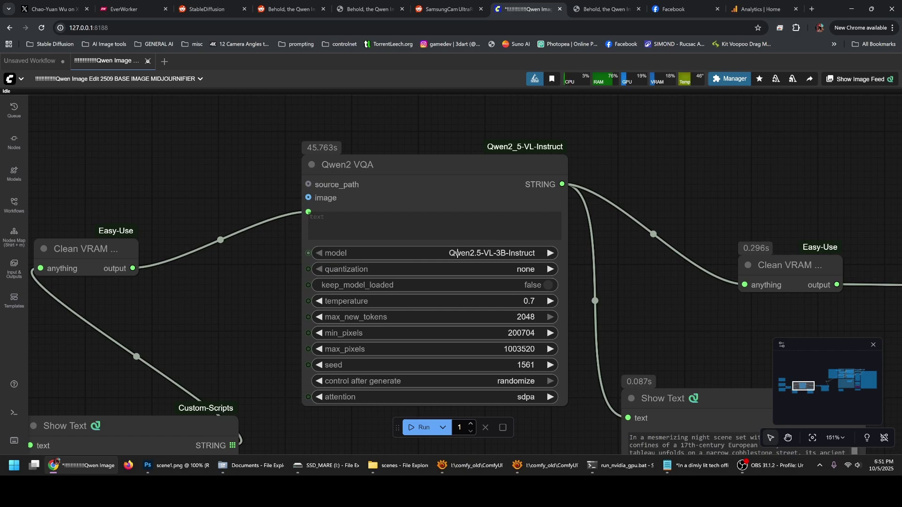
{"action": "scroll", "coordinate": [457, 254], "scroll_direction": "down", "scroll_amount": 10}
{"action": "left_click_drag", "start_coordinate": [567, 226], "coordinate": [106, 274]}
{"action": "scroll", "coordinate": [348, 289], "scroll_direction": "up", "scroll_amount": 14}
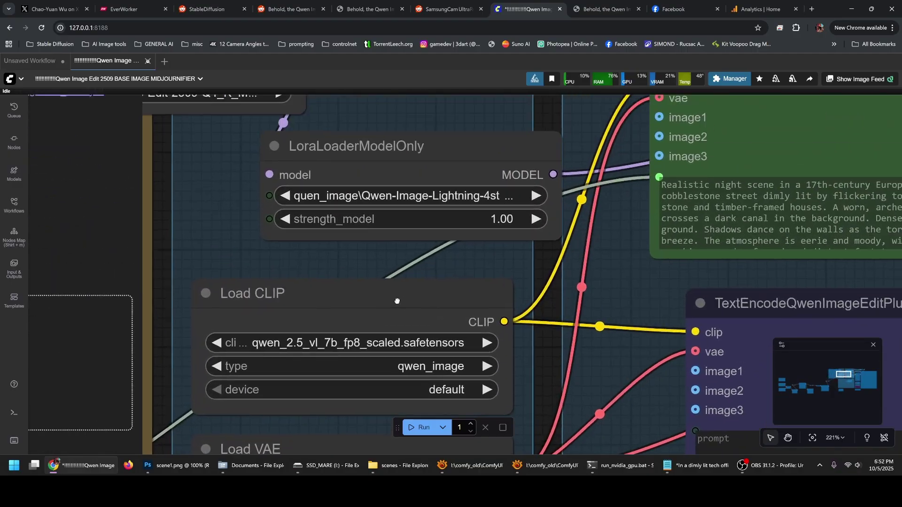
{"action": "left_click_drag", "start_coordinate": [207, 218], "coordinate": [354, 315]}
{"action": "left_click", "coordinate": [322, 187]}
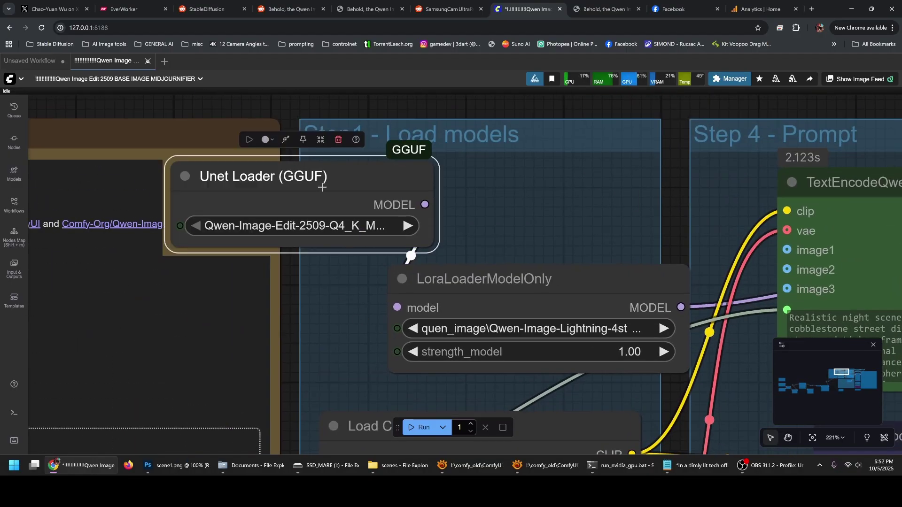
{"action": "scroll", "coordinate": [315, 229], "scroll_direction": "up", "scroll_amount": 1}
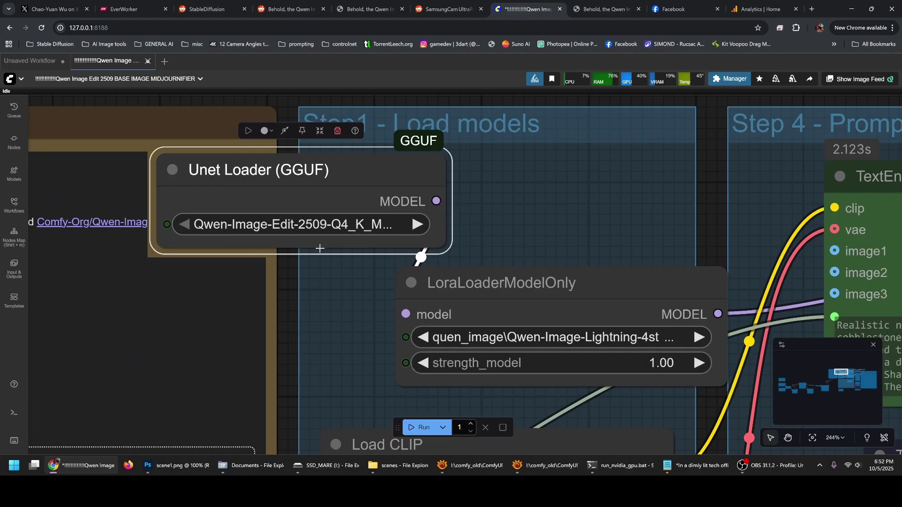
{"action": "scroll", "coordinate": [322, 249], "scroll_direction": "down", "scroll_amount": 5}
{"action": "scroll", "coordinate": [356, 271], "scroll_direction": "down", "scroll_amount": 4}
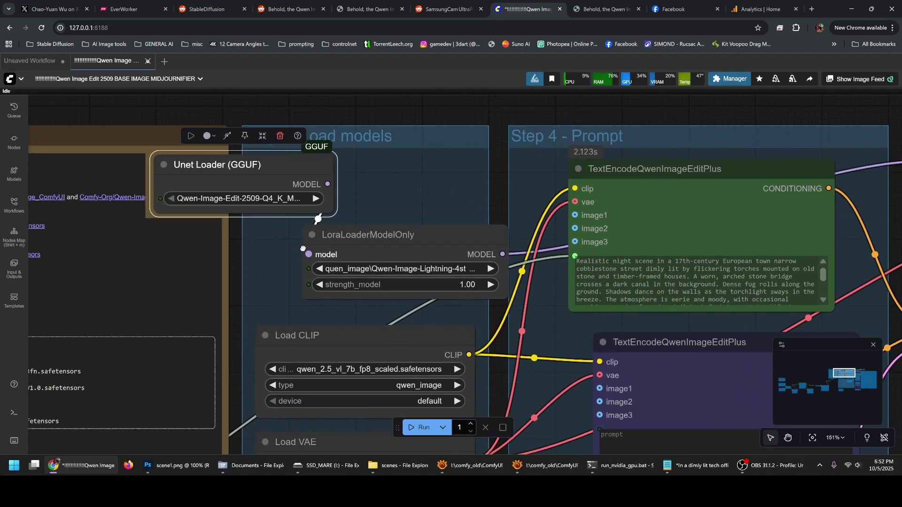
{"action": "scroll", "coordinate": [298, 247], "scroll_direction": "down", "scroll_amount": 3}
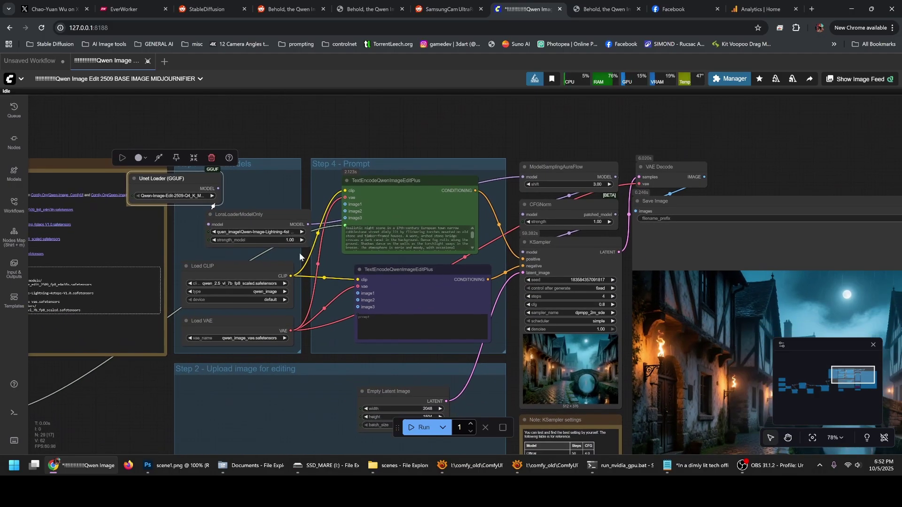
Run the workflow once and bring the Qwen2 VQA node into view while it is processing
{"action": "left_click_drag", "start_coordinate": [300, 255], "coordinate": [322, 224]}
{"action": "left_click", "coordinate": [429, 421]}
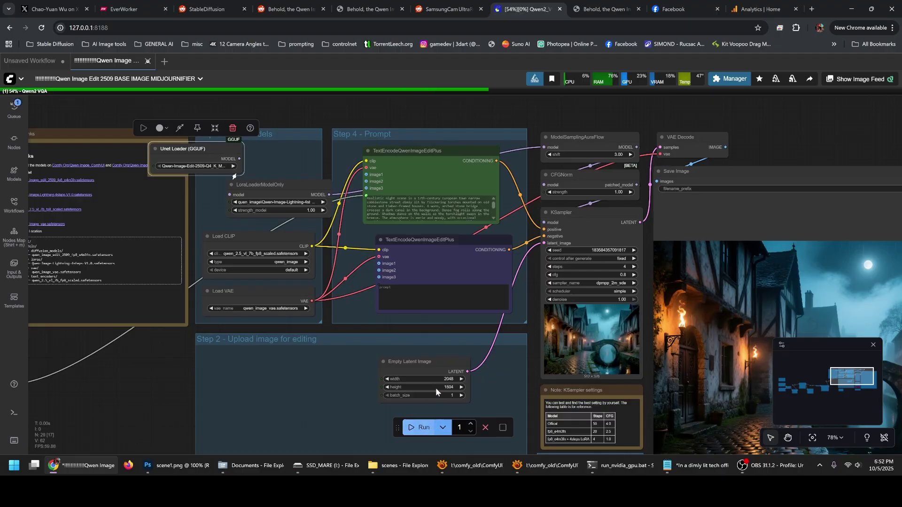
{"action": "left_click_drag", "start_coordinate": [368, 312], "coordinate": [505, 261]}
{"action": "left_click_drag", "start_coordinate": [455, 289], "coordinate": [676, 227]}
{"action": "left_click_drag", "start_coordinate": [409, 269], "coordinate": [760, 182]}
{"action": "scroll", "coordinate": [362, 277], "scroll_direction": "left", "scroll_amount": 10}
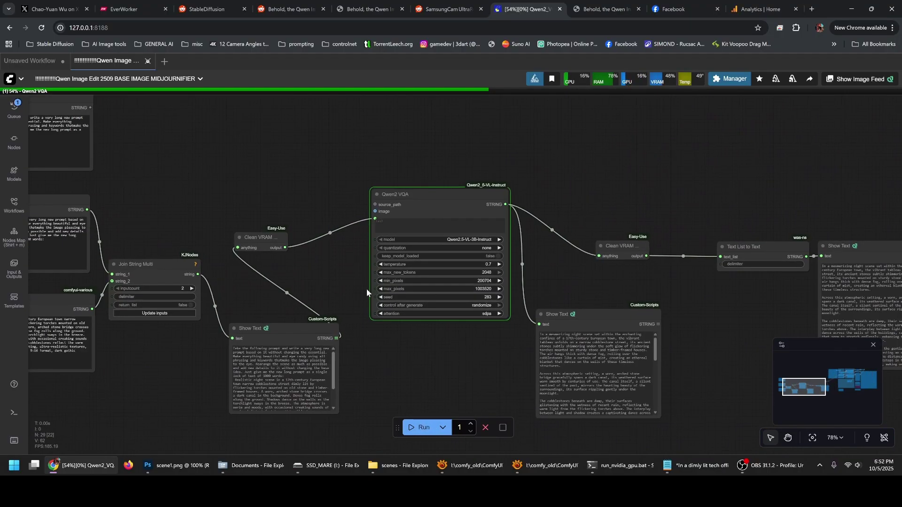
Examine the prompt input nodes, the joined prompt text and the Show Text node fed by Qwen2 VQA
{"action": "left_click_drag", "start_coordinate": [345, 284], "coordinate": [528, 321]}
{"action": "scroll", "coordinate": [279, 285], "scroll_direction": "up", "scroll_amount": 4}
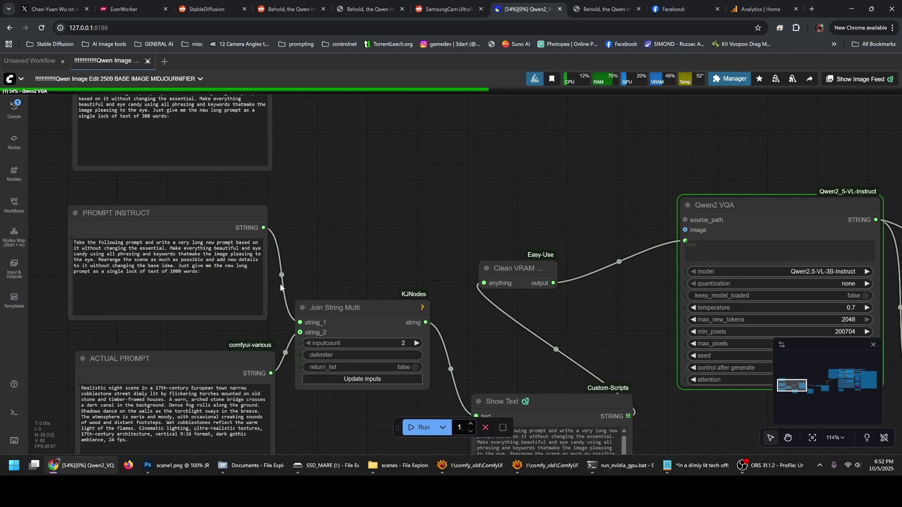
{"action": "left_click_drag", "start_coordinate": [285, 270], "coordinate": [350, 187]}
{"action": "scroll", "coordinate": [405, 336], "scroll_direction": "up", "scroll_amount": 1}
{"action": "left_click_drag", "start_coordinate": [406, 338], "coordinate": [179, 271]}
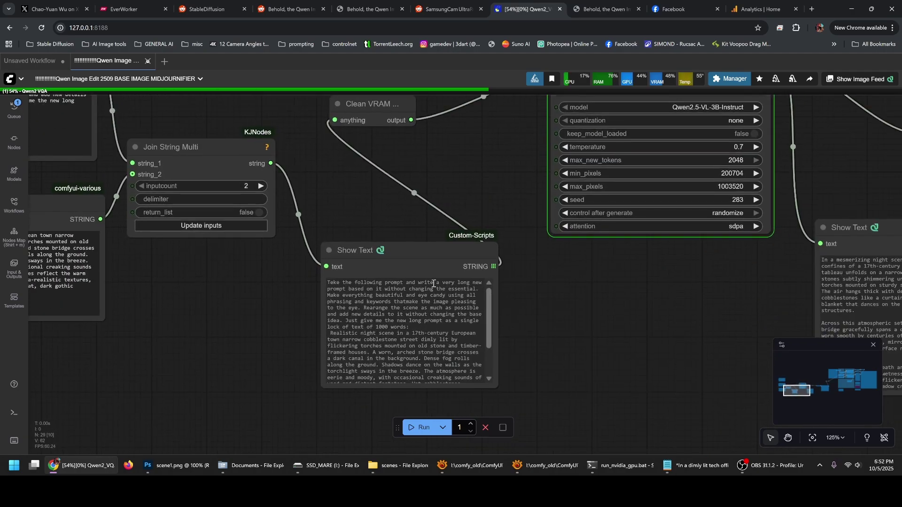
{"action": "scroll", "coordinate": [435, 282], "scroll_direction": "right", "scroll_amount": 10}
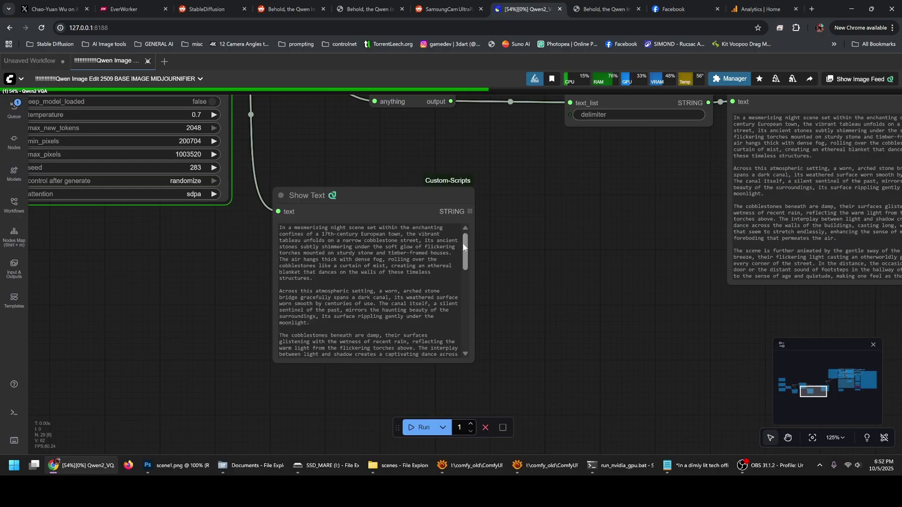
Follow the expanded prompt from the Show Text nodes through Text List to Text to the KSampler and the saved image
{"action": "left_click", "coordinate": [464, 245]}
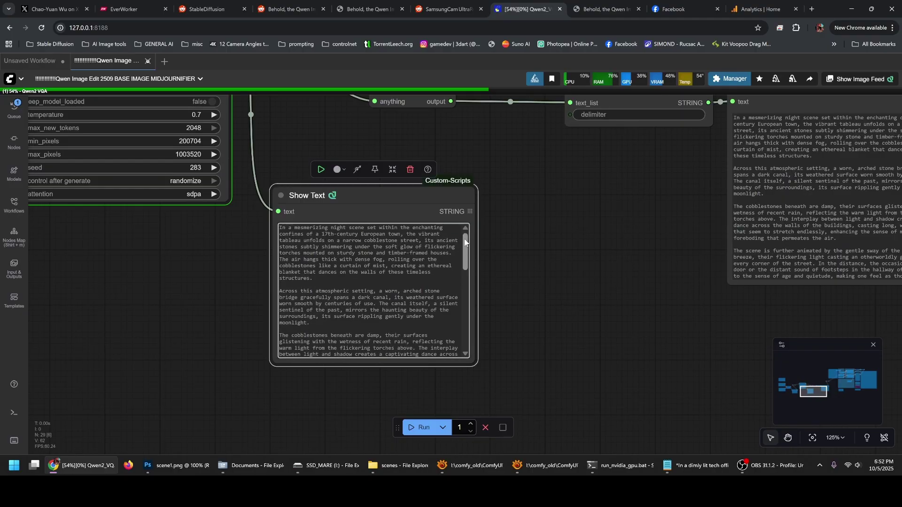
{"action": "left_click_drag", "start_coordinate": [464, 243], "coordinate": [486, 242]}
{"action": "left_click_drag", "start_coordinate": [603, 163], "coordinate": [371, 286]}
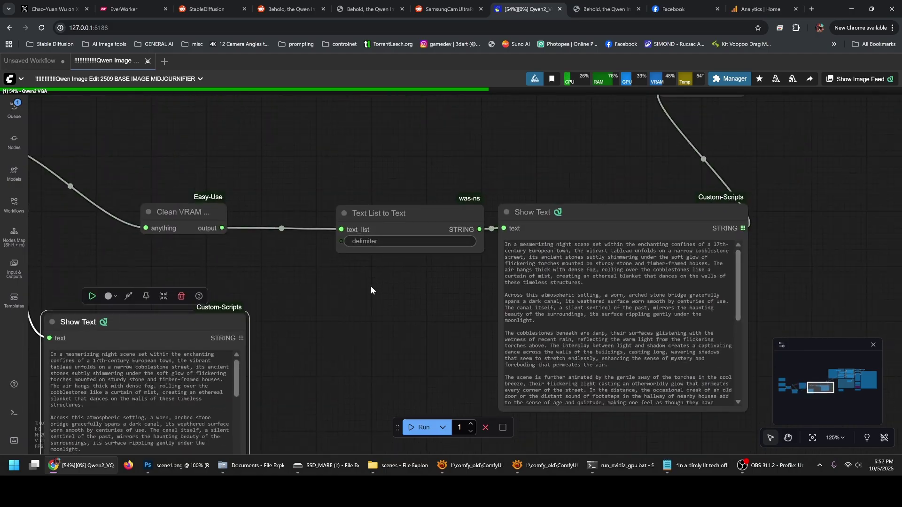
{"action": "scroll", "coordinate": [405, 282], "scroll_direction": "down", "scroll_amount": 3}
{"action": "left_click_drag", "start_coordinate": [747, 132], "coordinate": [476, 210]}
{"action": "left_click_drag", "start_coordinate": [630, 180], "coordinate": [299, 208]}
{"action": "left_click_drag", "start_coordinate": [346, 196], "coordinate": [135, 224]}
{"action": "left_click_drag", "start_coordinate": [267, 262], "coordinate": [163, 276]}
Switch to XnView MP, open ComfyUI_02440_.png and compare it with the earlier canal night scenes, zooming in on ComfyUI_02439_.png
{"action": "left_click", "coordinate": [472, 465]}
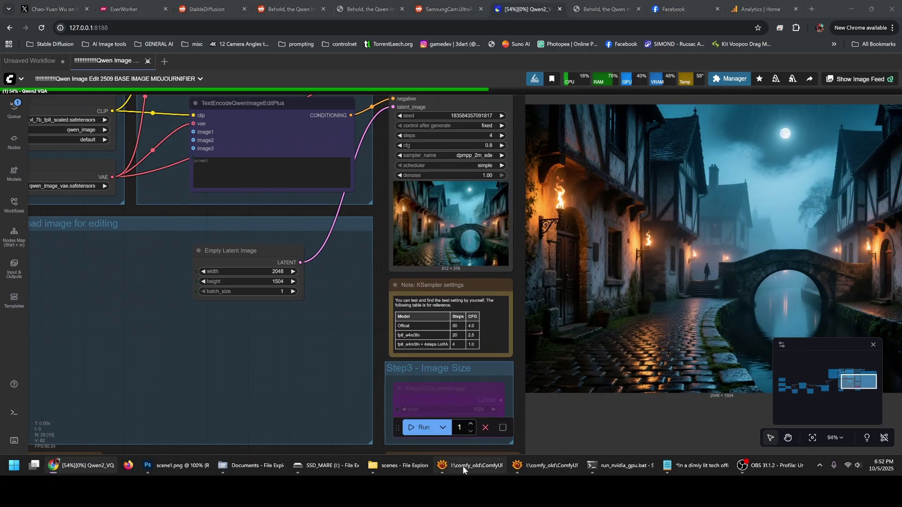
{"action": "double_click", "coordinate": [653, 270]}
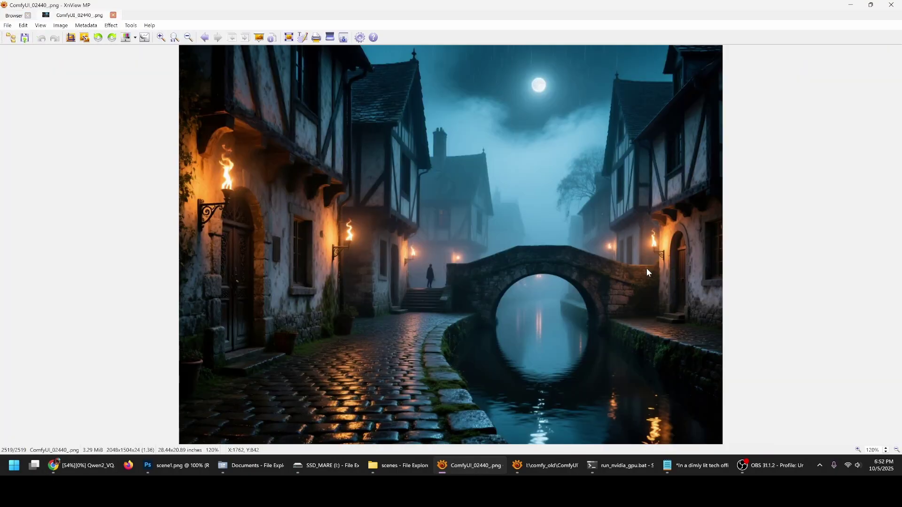
{"action": "scroll", "coordinate": [647, 267], "scroll_direction": "up", "scroll_amount": 3}
{"action": "scroll", "coordinate": [646, 268], "scroll_direction": "down", "scroll_amount": 3}
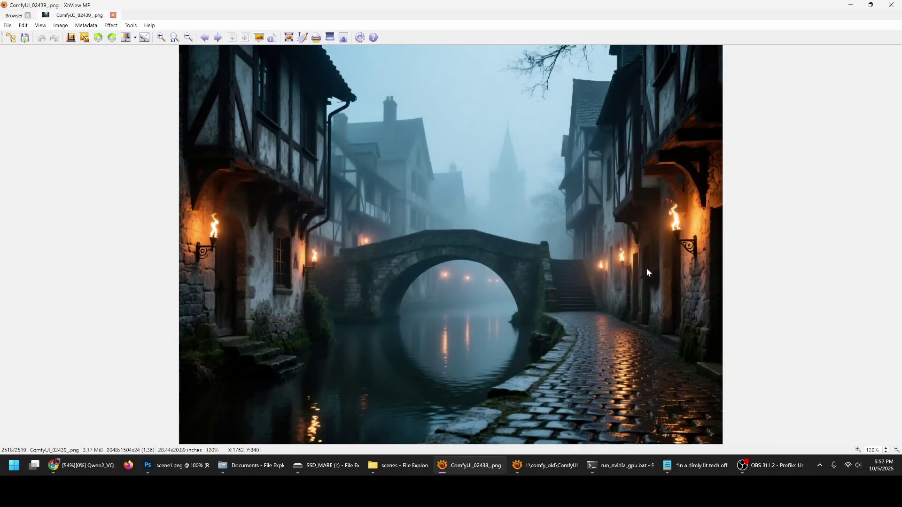
{"action": "scroll", "coordinate": [646, 269], "scroll_direction": "up", "scroll_amount": 2}
{"action": "scroll", "coordinate": [646, 269], "scroll_direction": "down", "scroll_amount": 3}
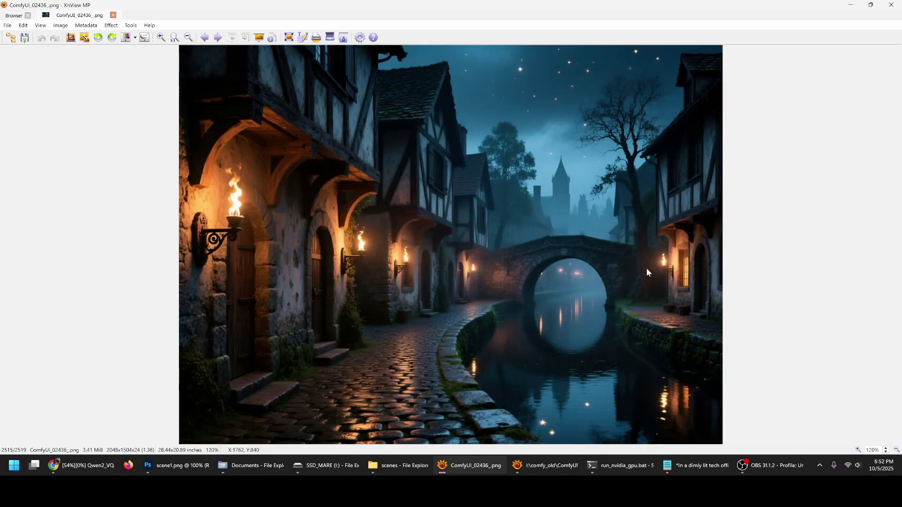
{"action": "scroll", "coordinate": [647, 268], "scroll_direction": "down", "scroll_amount": 1}
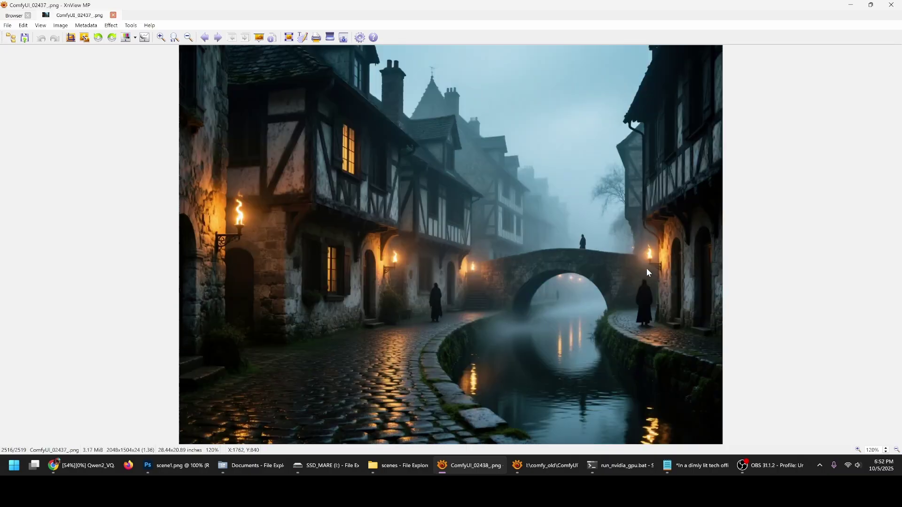
{"action": "scroll", "coordinate": [646, 268], "scroll_direction": "up", "scroll_amount": 2}
{"action": "scroll", "coordinate": [646, 269], "scroll_direction": "down", "scroll_amount": 1}
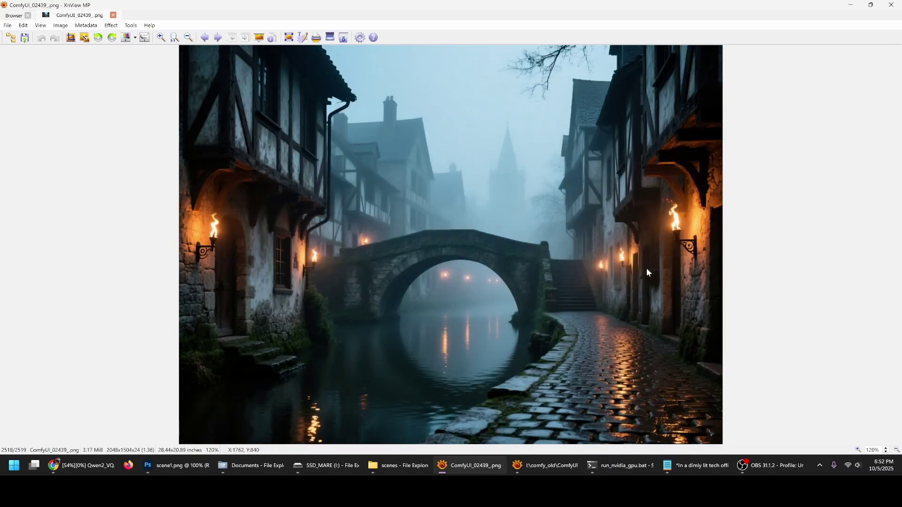
{"action": "left_click", "coordinate": [533, 243]}
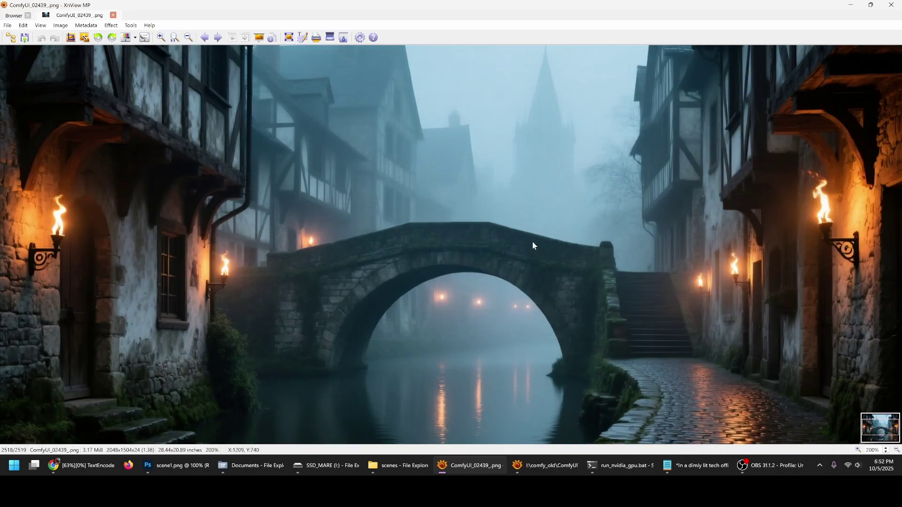
{"action": "left_click", "coordinate": [534, 244]}
{"action": "key", "text": "Escape"}
Find ComfyUI_02276_.png, the bed inside a glass dome, in the output folder and load its embedded workflow into ComfyUI
{"action": "scroll", "coordinate": [462, 239], "scroll_direction": "up", "scroll_amount": 1}
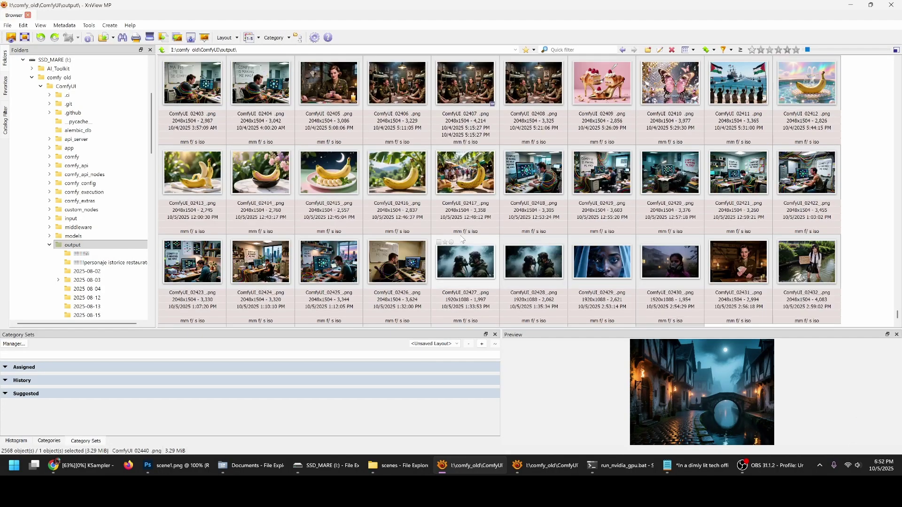
{"action": "scroll", "coordinate": [463, 239], "scroll_direction": "up", "scroll_amount": 5}
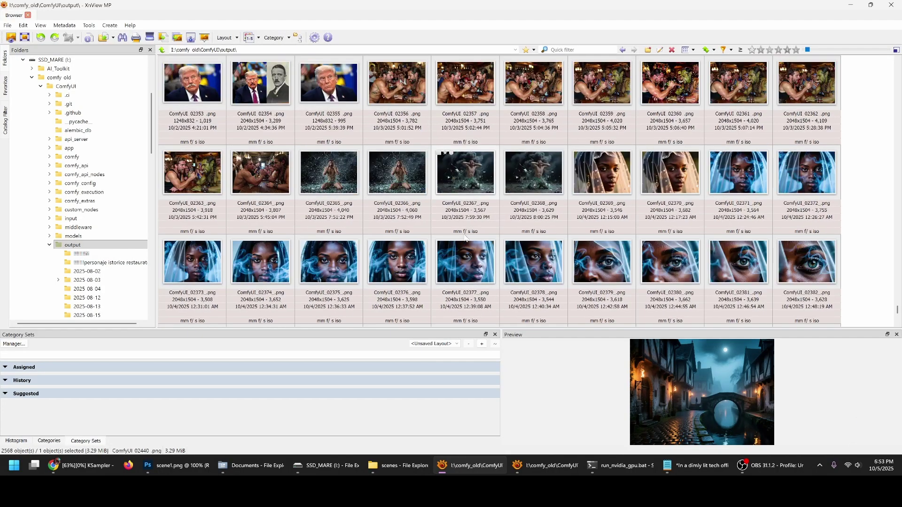
{"action": "scroll", "coordinate": [465, 238], "scroll_direction": "up", "scroll_amount": 9}
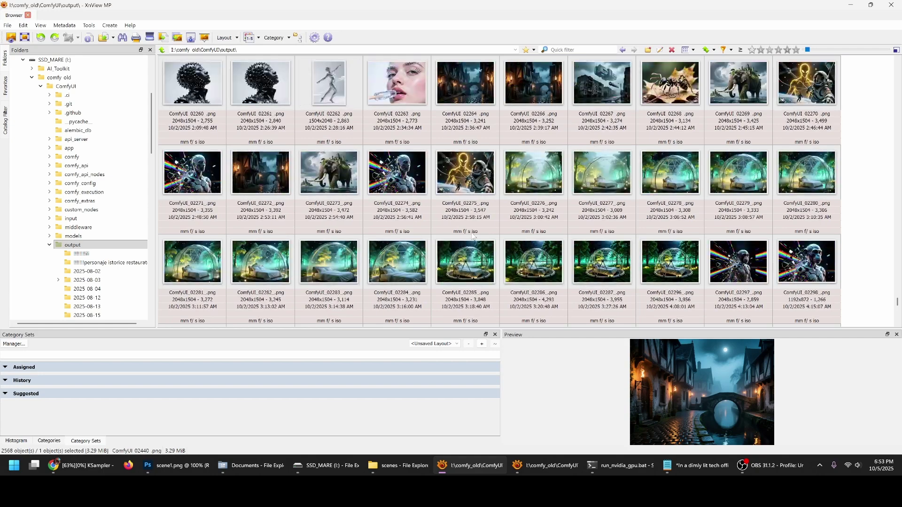
{"action": "double_click", "coordinate": [532, 182]}
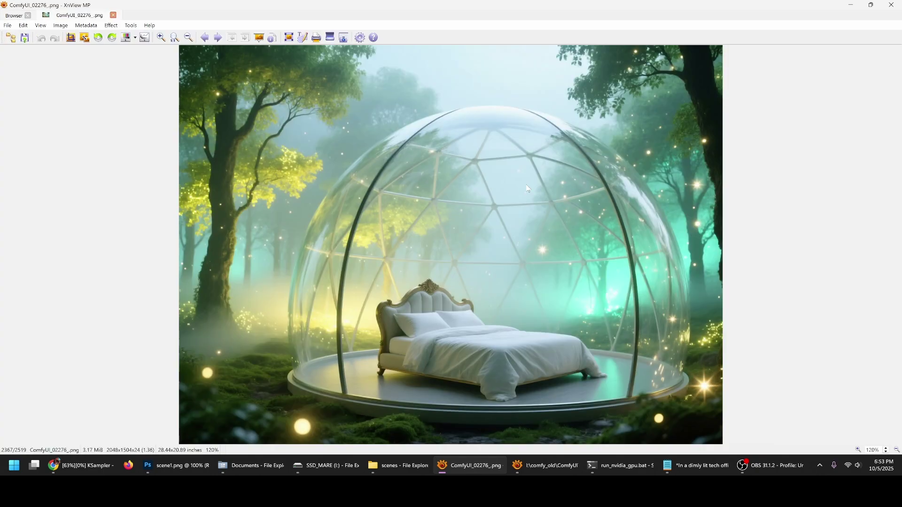
{"action": "double_click", "coordinate": [532, 182]}
{"action": "left_click_drag", "start_coordinate": [532, 181], "coordinate": [498, 223]}
{"action": "key", "text": "alt+Tab"}
Copy the positive prompt from the dome image's workflow and return to the prompt input nodes of the Qwen Image Edit 2509 workflow
{"action": "left_click", "coordinate": [505, 216]}
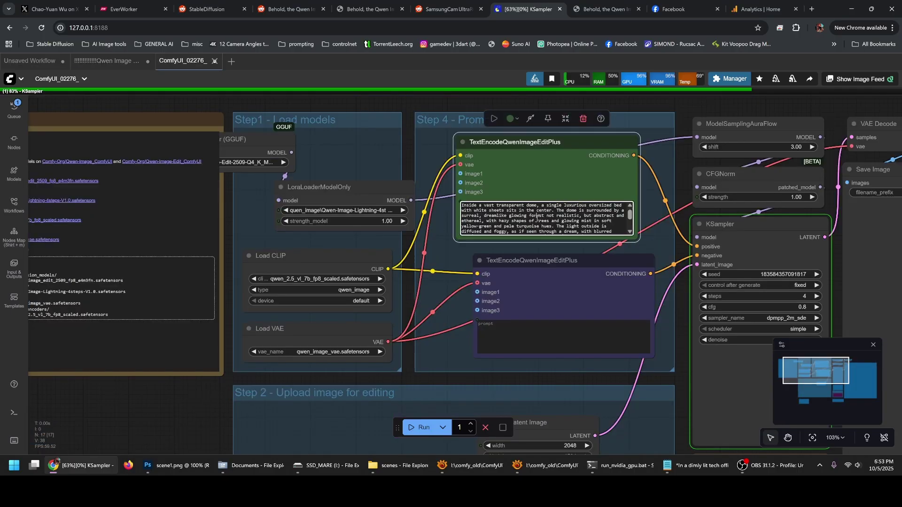
{"action": "key", "text": "ctrl+a"}
{"action": "key", "text": "ctrl+c"}
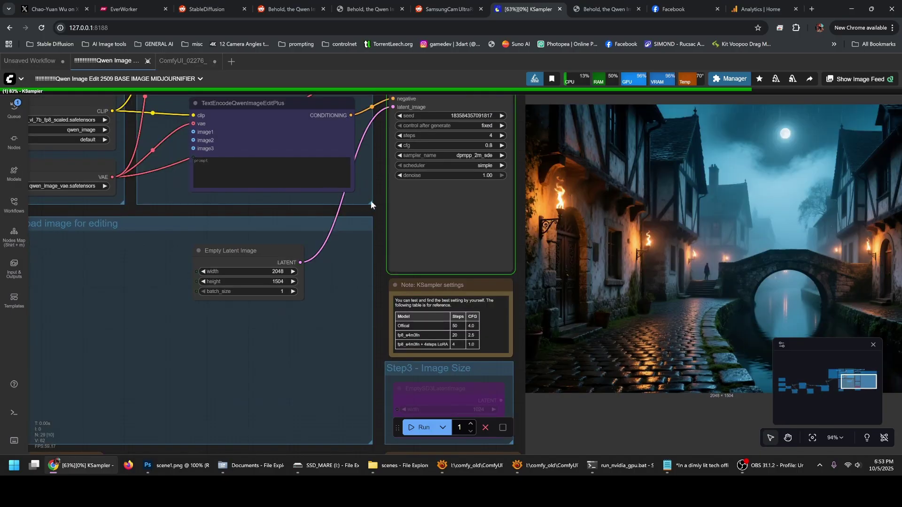
{"action": "left_click", "coordinate": [301, 176]}
{"action": "left_click_drag", "start_coordinate": [305, 141], "coordinate": [319, 280]}
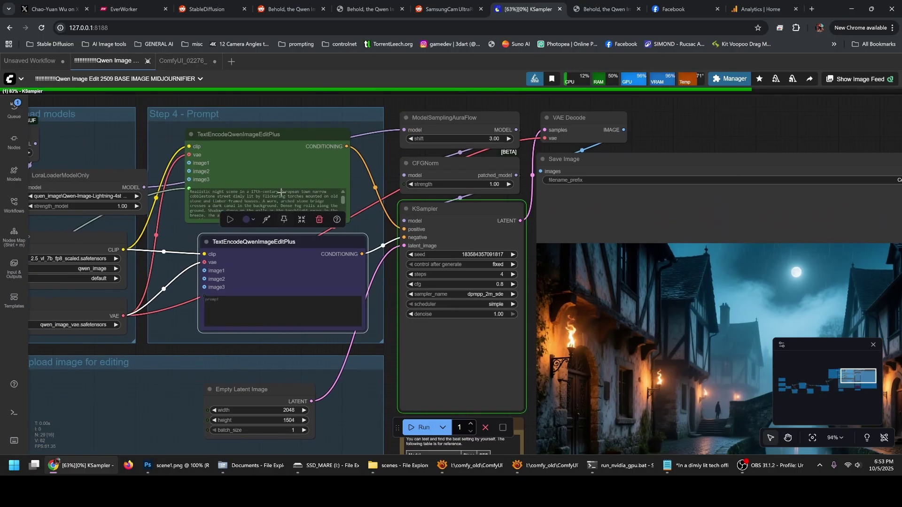
{"action": "left_click_drag", "start_coordinate": [400, 245], "coordinate": [732, 162]}
{"action": "left_click_drag", "start_coordinate": [366, 286], "coordinate": [822, 160]}
{"action": "left_click_drag", "start_coordinate": [151, 344], "coordinate": [413, 269]}
{"action": "scroll", "coordinate": [170, 224], "scroll_direction": "up", "scroll_amount": 1}
{"action": "left_click_drag", "start_coordinate": [168, 223], "coordinate": [606, 179]}
{"action": "scroll", "coordinate": [187, 239], "scroll_direction": "left", "scroll_amount": 10}
{"action": "scroll", "coordinate": [187, 238], "scroll_direction": "up", "scroll_amount": 3}
{"action": "left_click", "coordinate": [271, 215]}
{"action": "key", "text": "ctrl+a"}
{"action": "key", "text": "ctrl+v"}
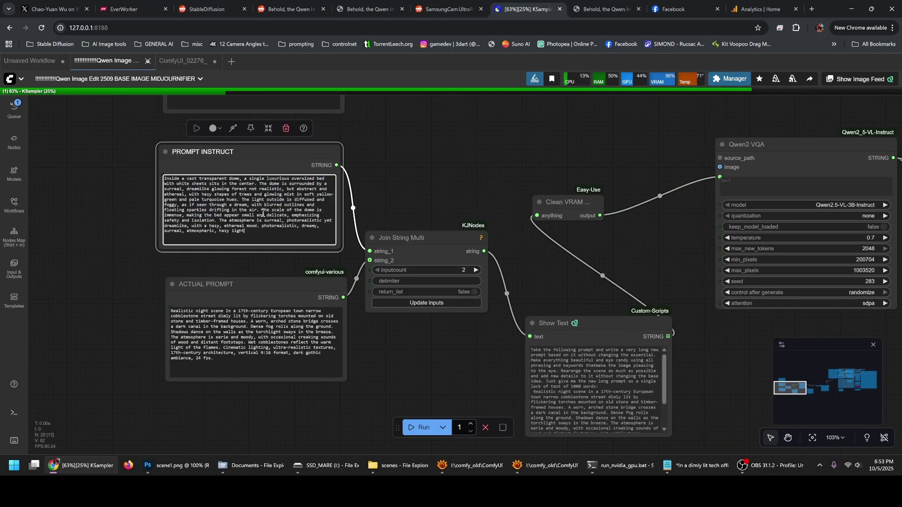
{"action": "key", "text": "ctrl+a"}
{"action": "key", "text": "ctrl+z"}
Replace the text of the ACTUAL PROMPT node with the copied dome bedroom prompt
{"action": "left_click", "coordinate": [271, 329]}
{"action": "key", "text": "ctrl+a"}
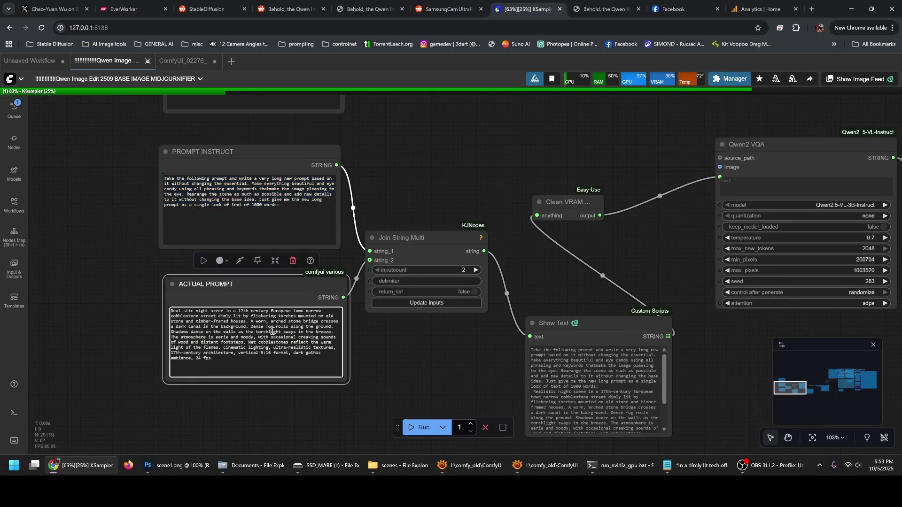
{"action": "key", "text": "ctrl+v"}
Examine the Empty Latent Image dimensions, the model loaders and the LoRA chosen in the LoraLoaderModelOnly node
{"action": "scroll", "coordinate": [504, 312], "scroll_direction": "right", "scroll_amount": 10}
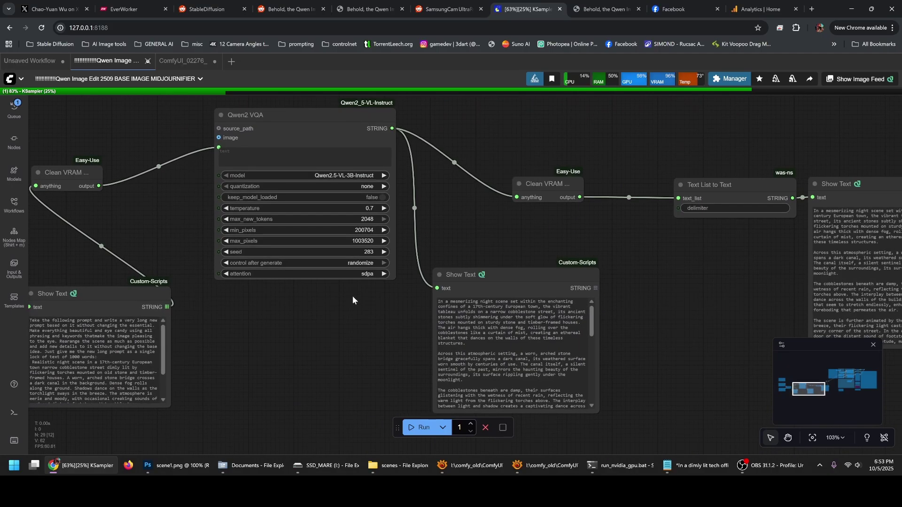
{"action": "scroll", "coordinate": [480, 299], "scroll_direction": "right", "scroll_amount": 20}
{"action": "scroll", "coordinate": [300, 268], "scroll_direction": "up", "scroll_amount": 2}
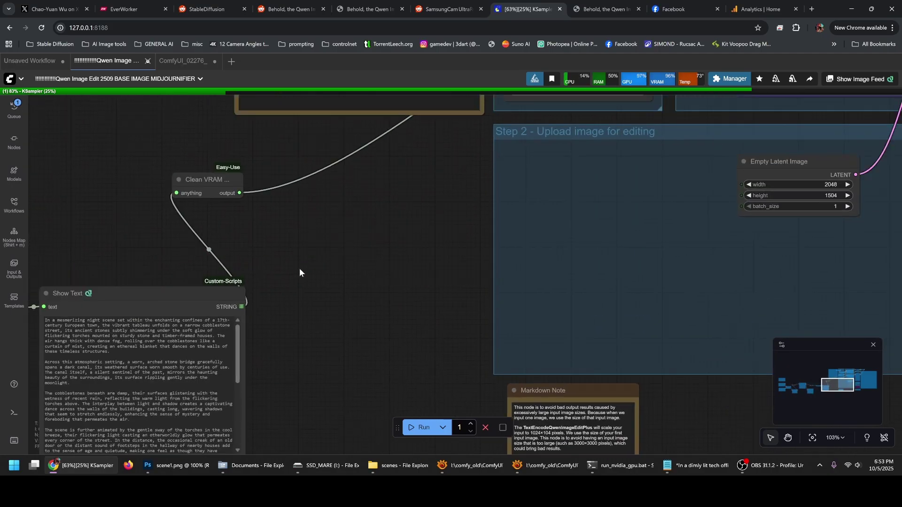
{"action": "scroll", "coordinate": [274, 267], "scroll_direction": "right", "scroll_amount": 6}
{"action": "scroll", "coordinate": [211, 275], "scroll_direction": "up", "scroll_amount": 1}
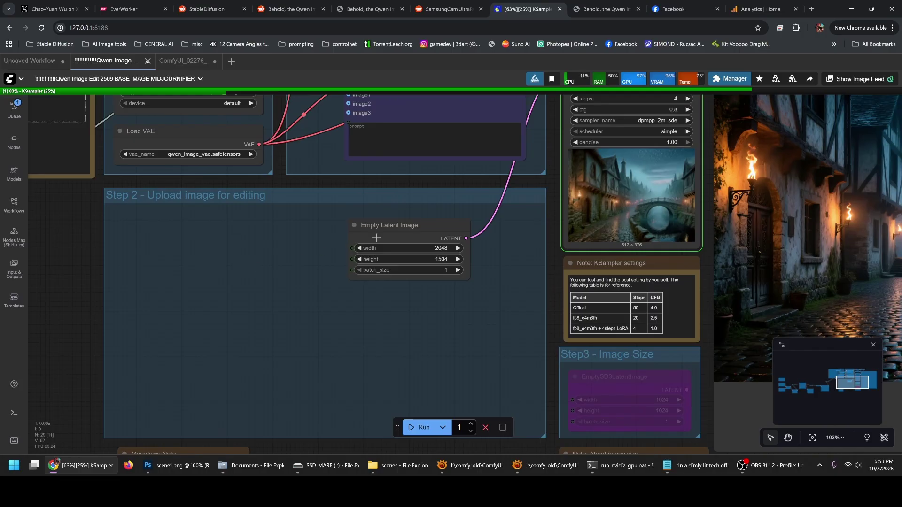
{"action": "left_click_drag", "start_coordinate": [477, 235], "coordinate": [282, 253]}
{"action": "left_click_drag", "start_coordinate": [221, 239], "coordinate": [392, 376]}
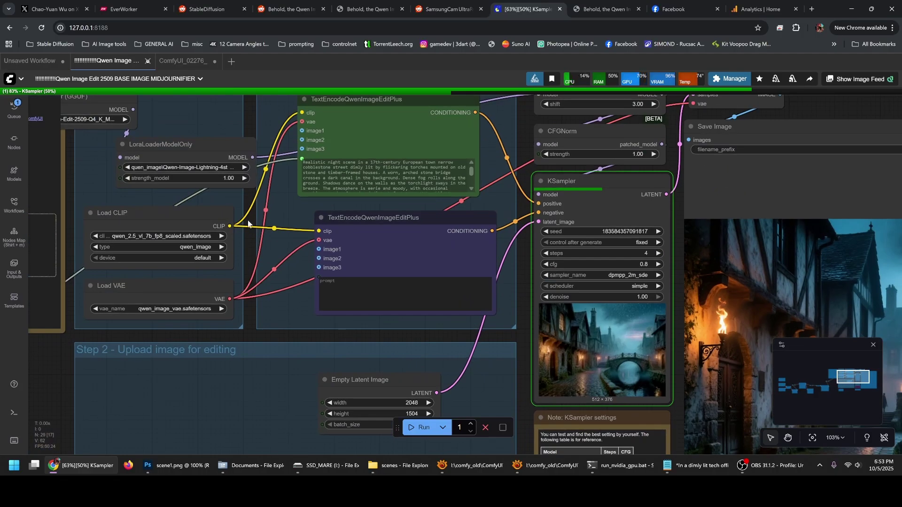
{"action": "left_click_drag", "start_coordinate": [178, 188], "coordinate": [258, 288]}
{"action": "scroll", "coordinate": [258, 289], "scroll_direction": "up", "scroll_amount": 5}
{"action": "scroll", "coordinate": [258, 288], "scroll_direction": "up", "scroll_amount": 4}
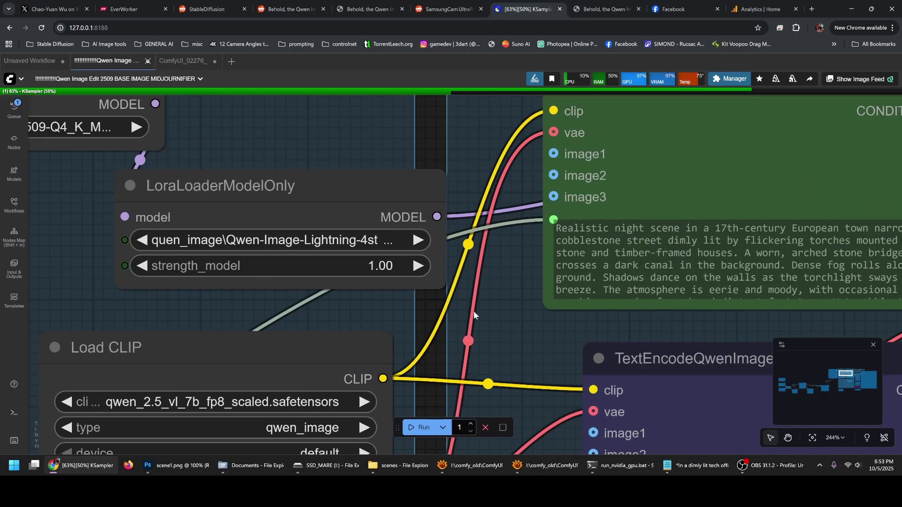
Examine the KSampler node's steps, cfg, sampler and scheduler settings up close
{"action": "scroll", "coordinate": [424, 254], "scroll_direction": "right", "scroll_amount": 7}
{"action": "scroll", "coordinate": [425, 254], "scroll_direction": "down", "scroll_amount": 3}
{"action": "scroll", "coordinate": [424, 254], "scroll_direction": "right", "scroll_amount": 13}
{"action": "scroll", "coordinate": [425, 255], "scroll_direction": "down", "scroll_amount": 2}
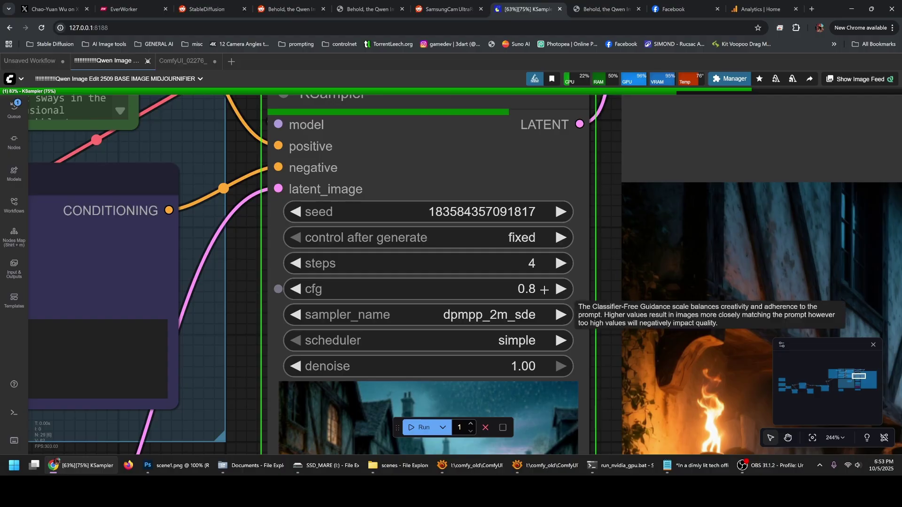
{"action": "scroll", "coordinate": [587, 287], "scroll_direction": "down", "scroll_amount": 4}
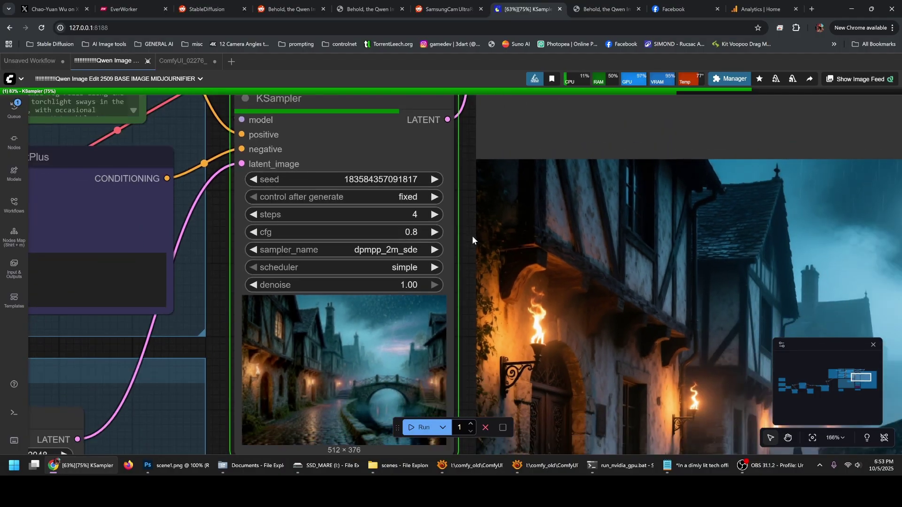
{"action": "left_click_drag", "start_coordinate": [531, 251], "coordinate": [422, 232]}
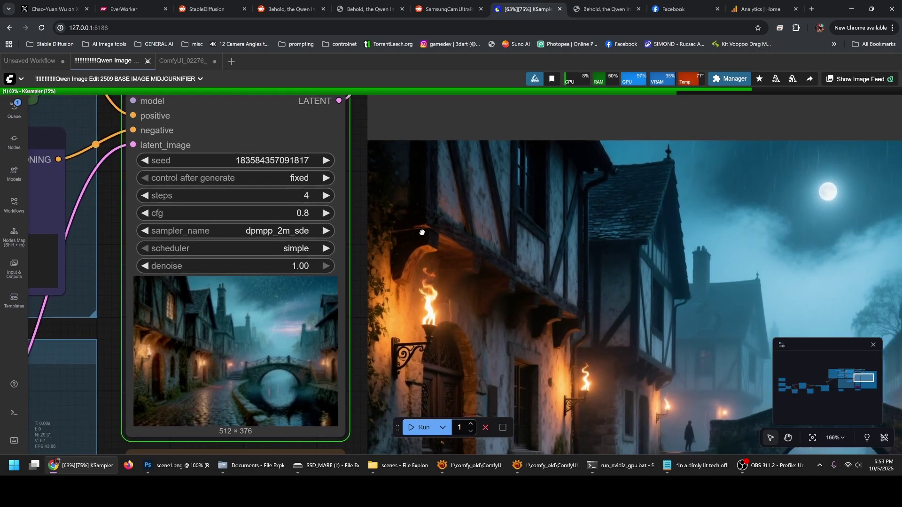
{"action": "scroll", "coordinate": [429, 234], "scroll_direction": "down", "scroll_amount": 1}
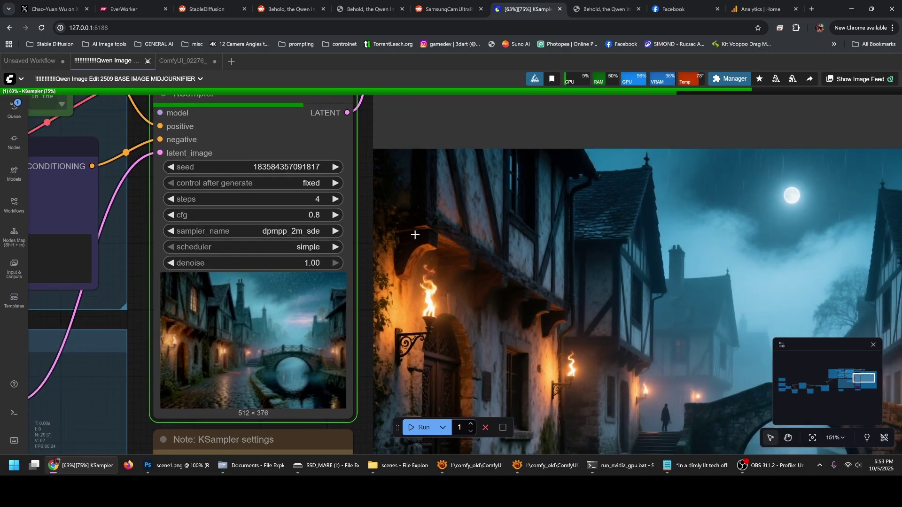
{"action": "left_click_drag", "start_coordinate": [404, 237], "coordinate": [473, 240]}
{"action": "scroll", "coordinate": [447, 239], "scroll_direction": "up", "scroll_amount": 5}
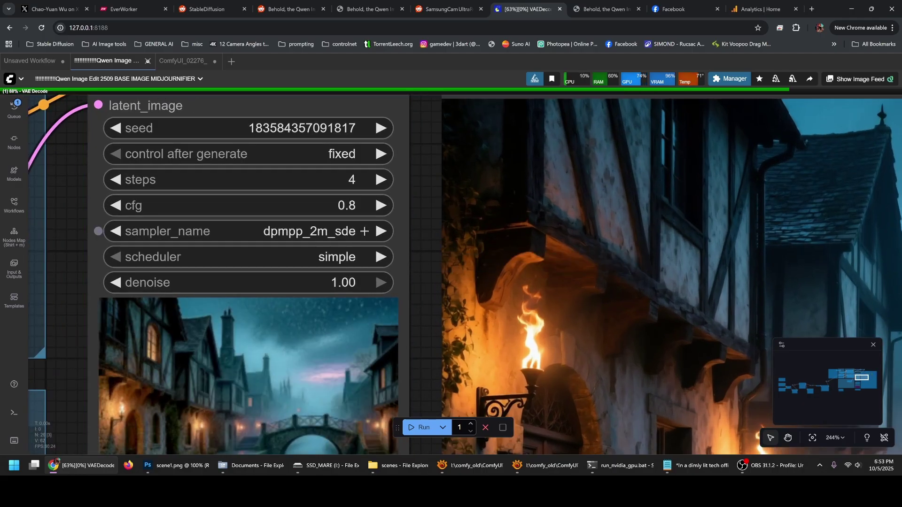
Inspect the generated canal scene in the Save Image node, both as a whole and in close-up
{"action": "scroll", "coordinate": [468, 242], "scroll_direction": "down", "scroll_amount": 8}
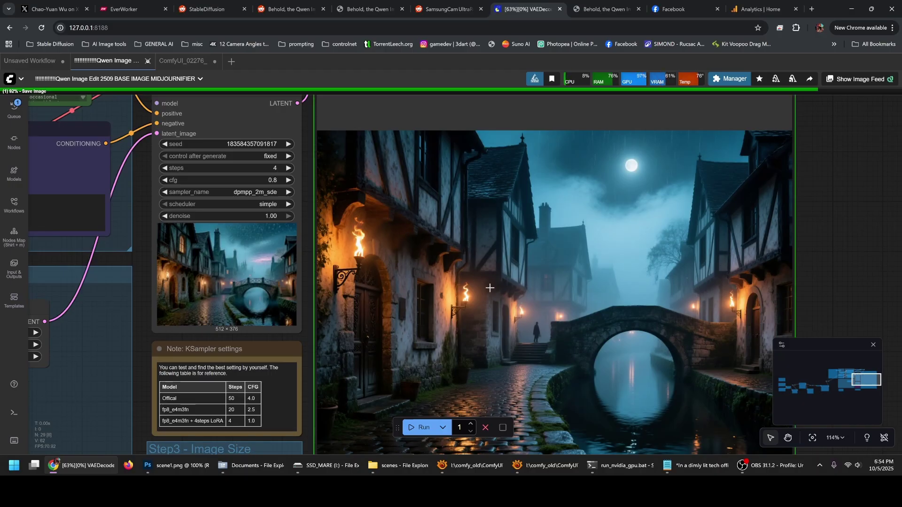
{"action": "left_click_drag", "start_coordinate": [491, 288], "coordinate": [413, 251]}
{"action": "scroll", "coordinate": [413, 251], "scroll_direction": "up", "scroll_amount": 4}
{"action": "scroll", "coordinate": [413, 251], "scroll_direction": "down", "scroll_amount": 4}
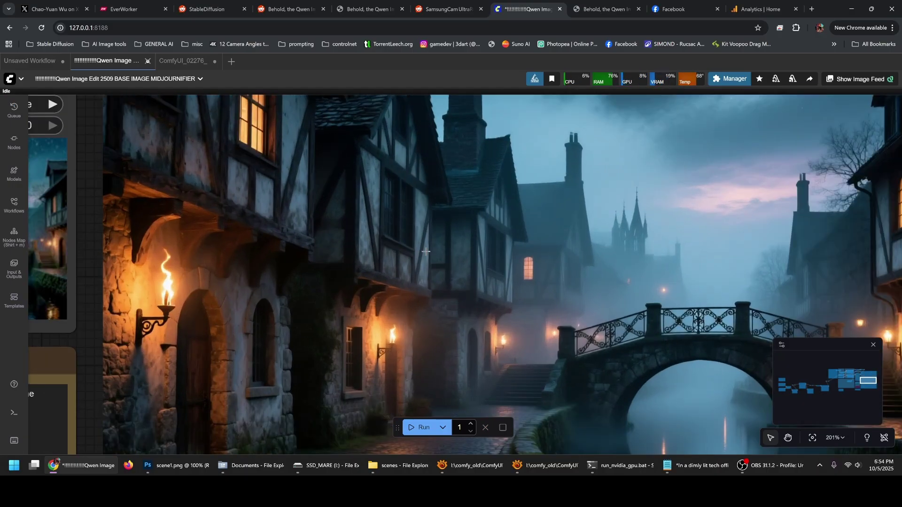
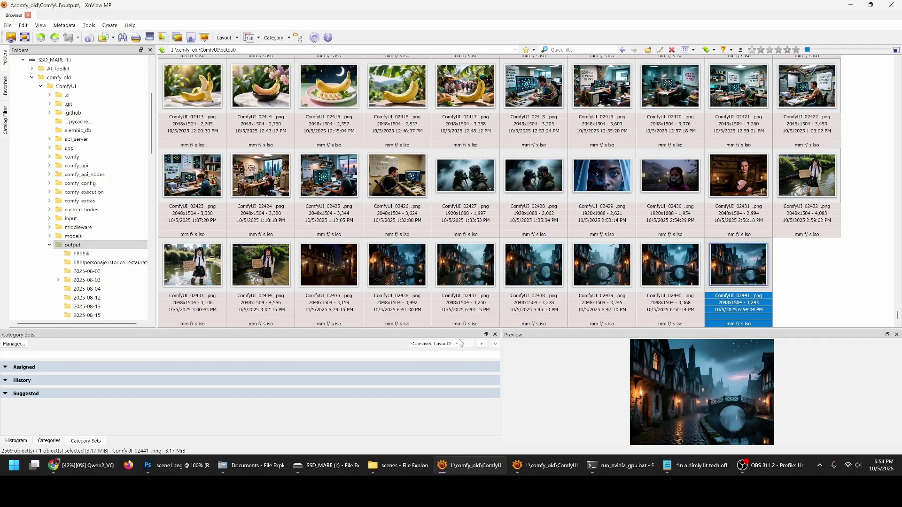
In XnView MP, open ComfyUI_02419_.png, browse through the following office images with whiteboard text, and return to the thumbnails
{"action": "left_click", "coordinate": [577, 91]}
{"action": "double_click", "coordinate": [578, 90]}
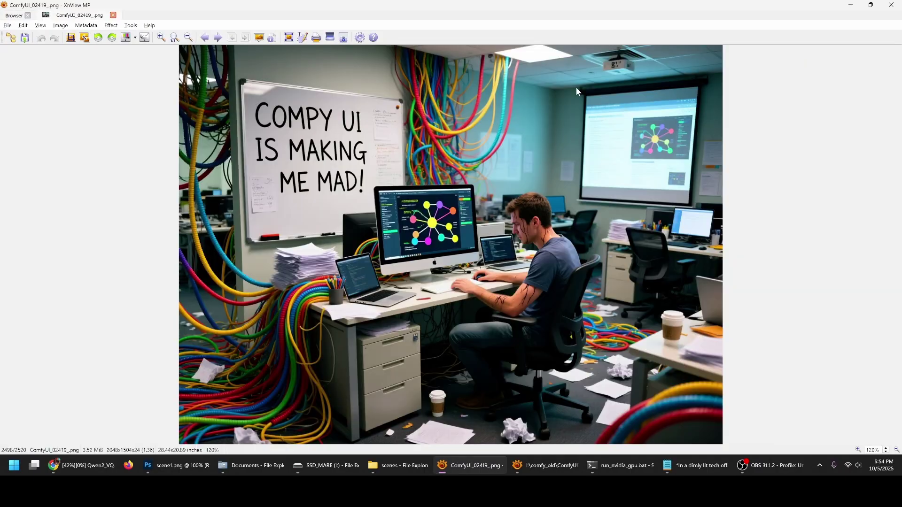
{"action": "scroll", "coordinate": [576, 87], "scroll_direction": "down", "scroll_amount": 1}
{"action": "scroll", "coordinate": [576, 87], "scroll_direction": "up", "scroll_amount": 1}
{"action": "scroll", "coordinate": [576, 91], "scroll_direction": "down", "scroll_amount": 1}
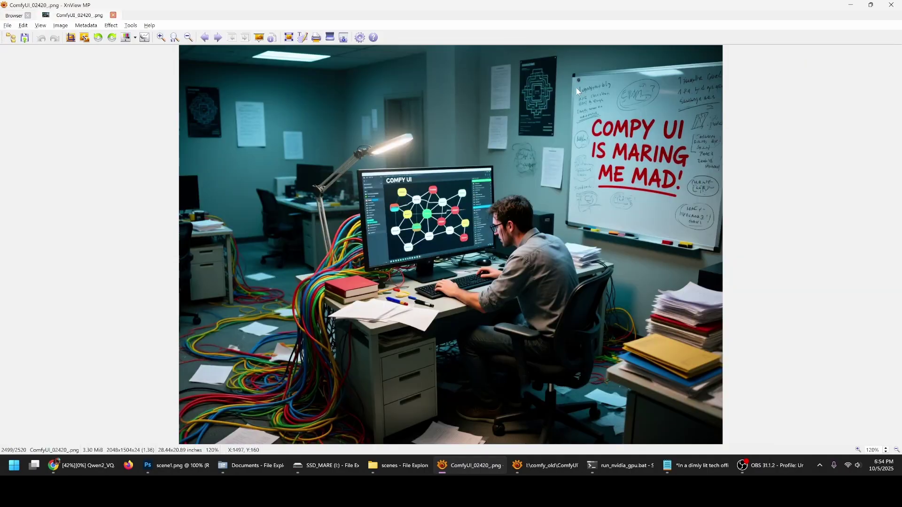
{"action": "scroll", "coordinate": [577, 91], "scroll_direction": "down", "scroll_amount": 1}
{"action": "scroll", "coordinate": [576, 91], "scroll_direction": "down", "scroll_amount": 1}
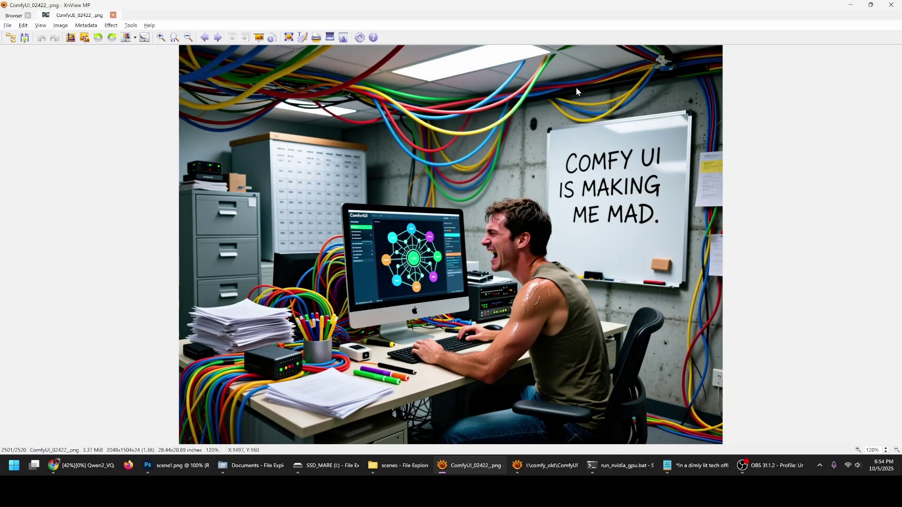
{"action": "scroll", "coordinate": [576, 87], "scroll_direction": "down", "scroll_amount": 1}
{"action": "double_click", "coordinate": [576, 88]}
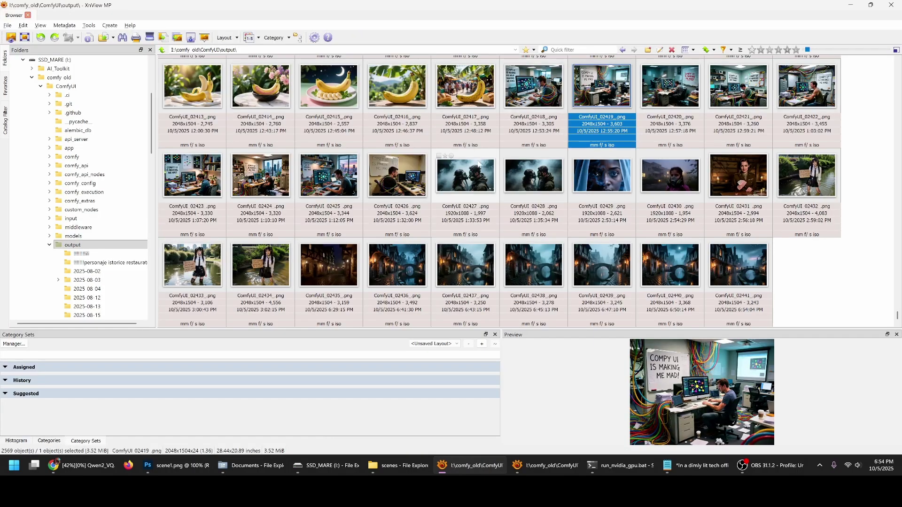
Switch back to ComfyUI and examine the PROMPT INSTRUCT node's 1000-word instruction at the start of the workflow
{"action": "key", "text": "alt+Tab"}
{"action": "scroll", "coordinate": [609, 232], "scroll_direction": "up", "scroll_amount": 5}
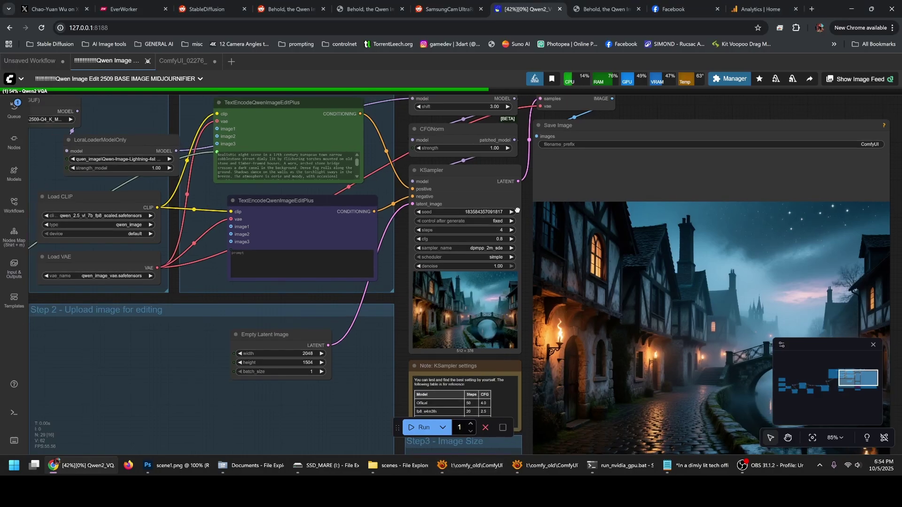
{"action": "left_click_drag", "start_coordinate": [219, 301], "coordinate": [448, 191]}
{"action": "left_click_drag", "start_coordinate": [188, 266], "coordinate": [442, 210]}
{"action": "left_click_drag", "start_coordinate": [230, 260], "coordinate": [529, 212]}
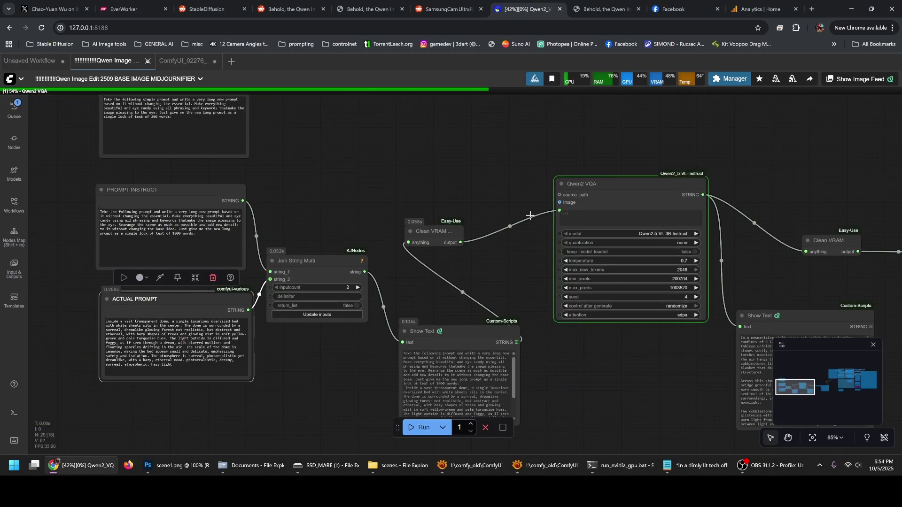
{"action": "left_click_drag", "start_coordinate": [307, 198], "coordinate": [399, 238]}
{"action": "scroll", "coordinate": [400, 242], "scroll_direction": "up", "scroll_amount": 4}
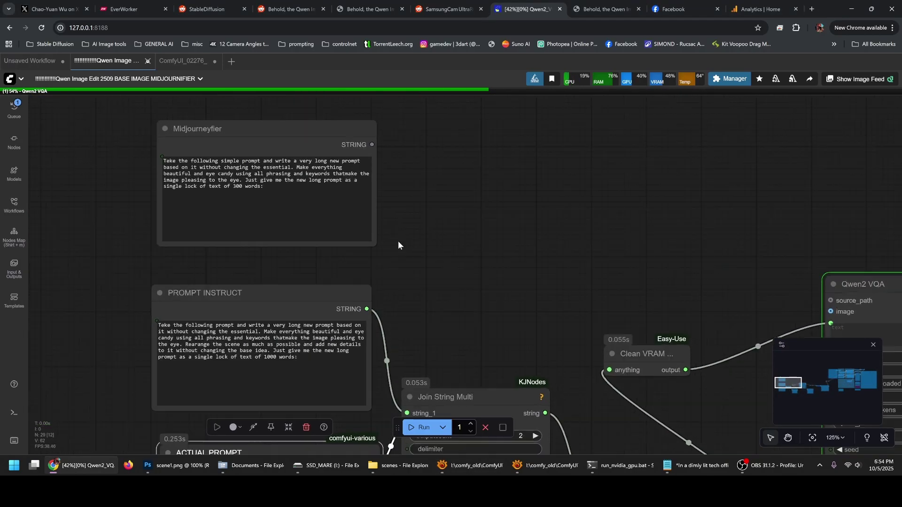
{"action": "left_click", "coordinate": [248, 303]}
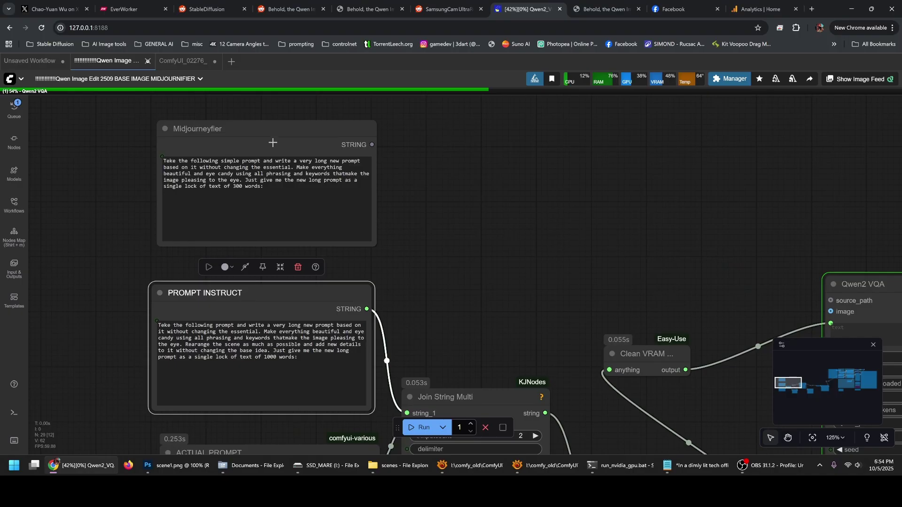
Examine the alternative Midjourneyfier node's 300-word instruction alongside the connected PROMPT INSTRUCT node
{"action": "left_click", "coordinate": [273, 143]}
{"action": "left_click_drag", "start_coordinate": [372, 144], "coordinate": [422, 242]}
{"action": "left_click", "coordinate": [442, 187]}
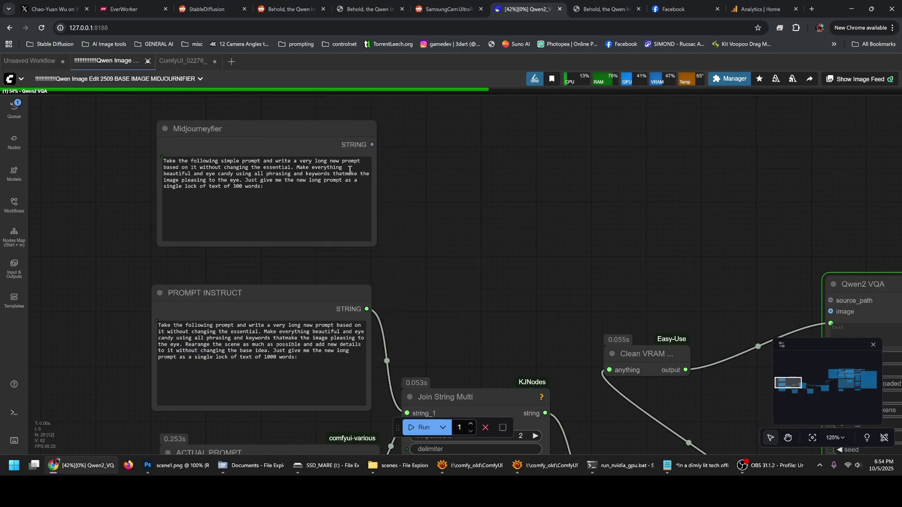
{"action": "left_click", "coordinate": [304, 150]}
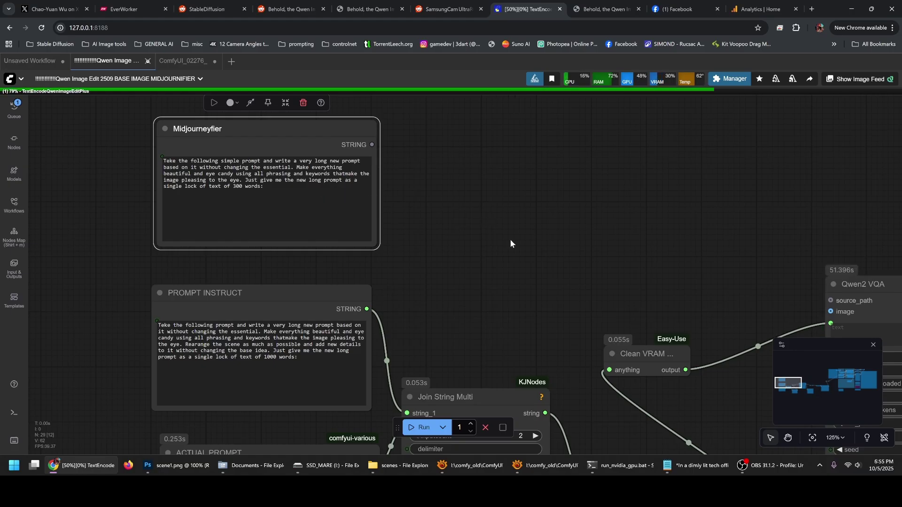
{"action": "scroll", "coordinate": [455, 202], "scroll_direction": "down", "scroll_amount": 3}
{"action": "scroll", "coordinate": [484, 253], "scroll_direction": "up", "scroll_amount": 3}
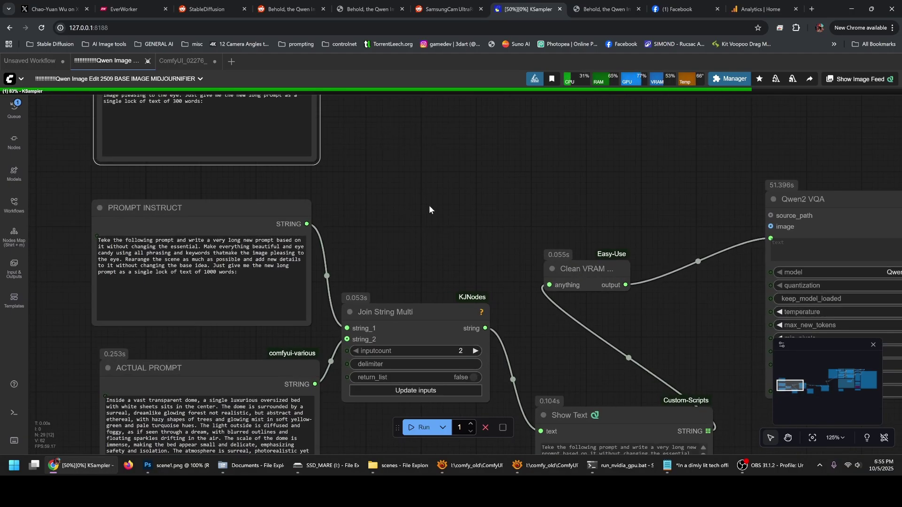
{"action": "left_click_drag", "start_coordinate": [429, 205], "coordinate": [472, 273]}
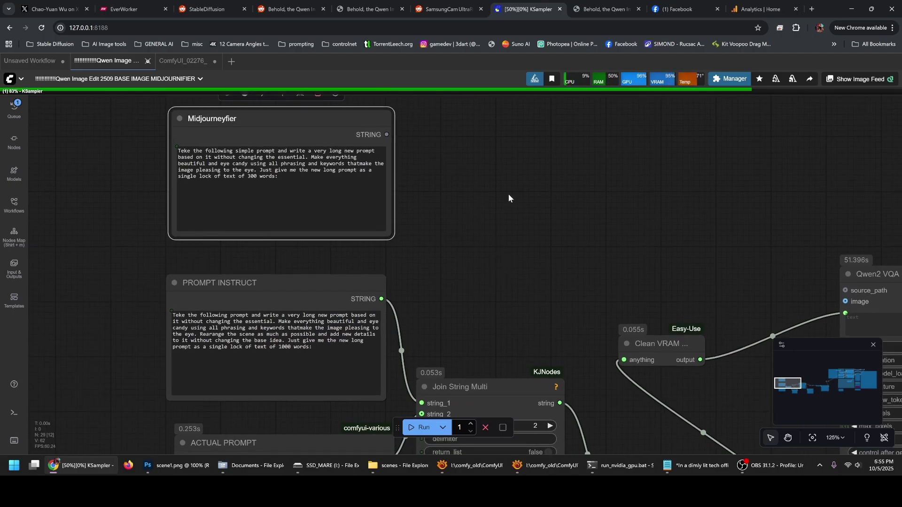
Follow the workflow to the KSampler node and inspect its live preview of the domed bedroom up close
{"action": "left_click_drag", "start_coordinate": [634, 182], "coordinate": [241, 182]}
{"action": "scroll", "coordinate": [559, 198], "scroll_direction": "down", "scroll_amount": 4}
{"action": "scroll", "coordinate": [455, 191], "scroll_direction": "down", "scroll_amount": 4}
{"action": "left_click_drag", "start_coordinate": [470, 202], "coordinate": [299, 239]}
{"action": "scroll", "coordinate": [495, 192], "scroll_direction": "right", "scroll_amount": 6}
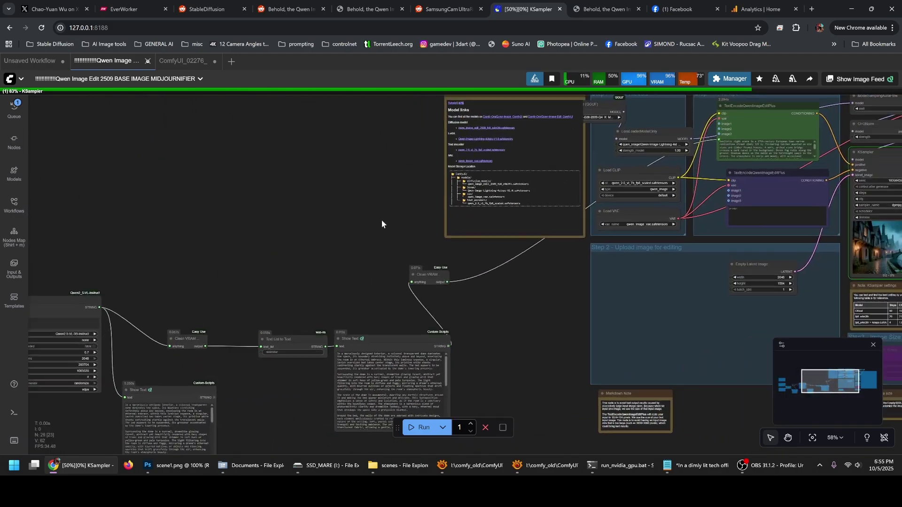
{"action": "scroll", "coordinate": [543, 214], "scroll_direction": "right", "scroll_amount": 6}
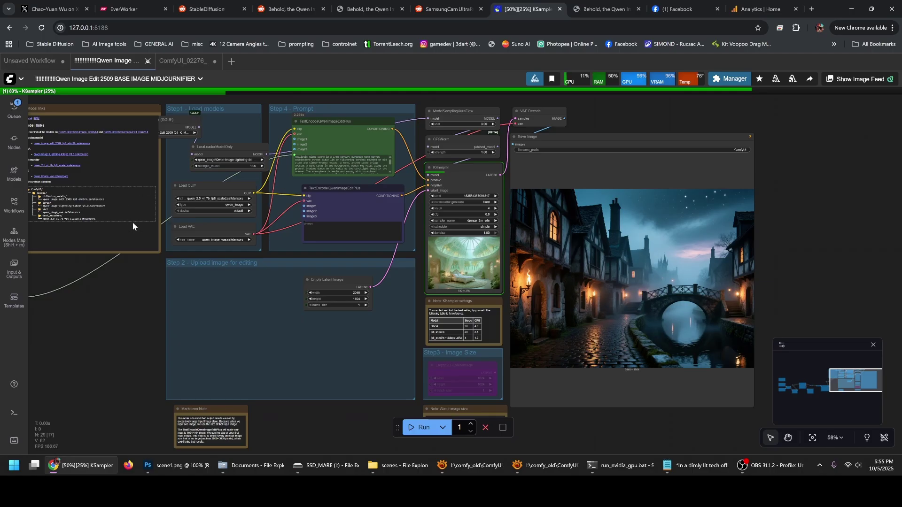
{"action": "scroll", "coordinate": [297, 242], "scroll_direction": "up", "scroll_amount": 7}
{"action": "scroll", "coordinate": [465, 275], "scroll_direction": "up", "scroll_amount": 8}
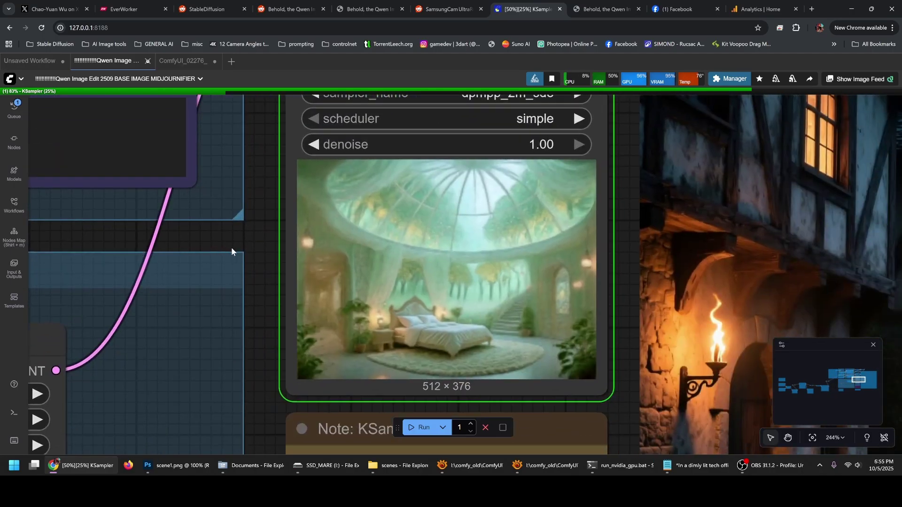
{"action": "scroll", "coordinate": [271, 255], "scroll_direction": "down", "scroll_amount": 3}
Watch the KSampler preview develop, comparing it with the sampler settings and the Empty Latent Image dimensions
{"action": "left_click_drag", "start_coordinate": [301, 259], "coordinate": [585, 288]}
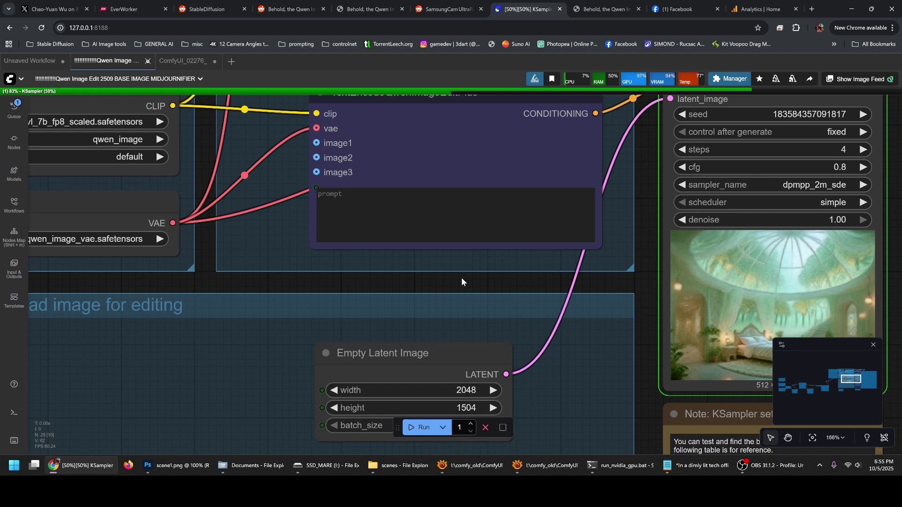
{"action": "left_click_drag", "start_coordinate": [453, 292], "coordinate": [297, 258]}
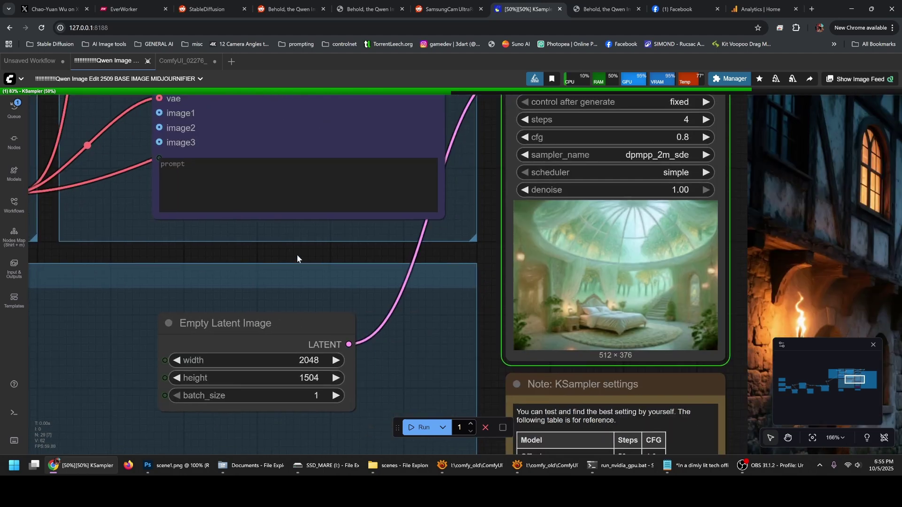
{"action": "left_click_drag", "start_coordinate": [410, 262], "coordinate": [209, 280]}
{"action": "scroll", "coordinate": [230, 274], "scroll_direction": "down", "scroll_amount": 4}
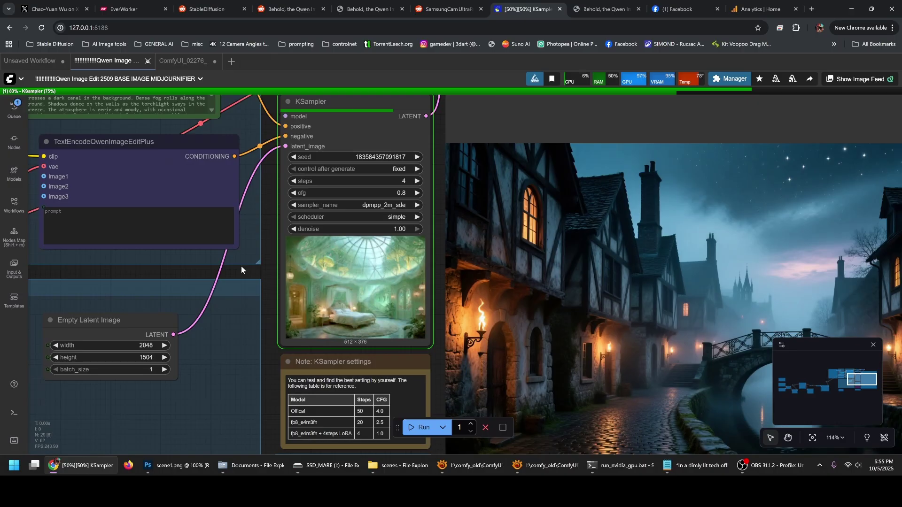
{"action": "left_click_drag", "start_coordinate": [271, 271], "coordinate": [209, 294]}
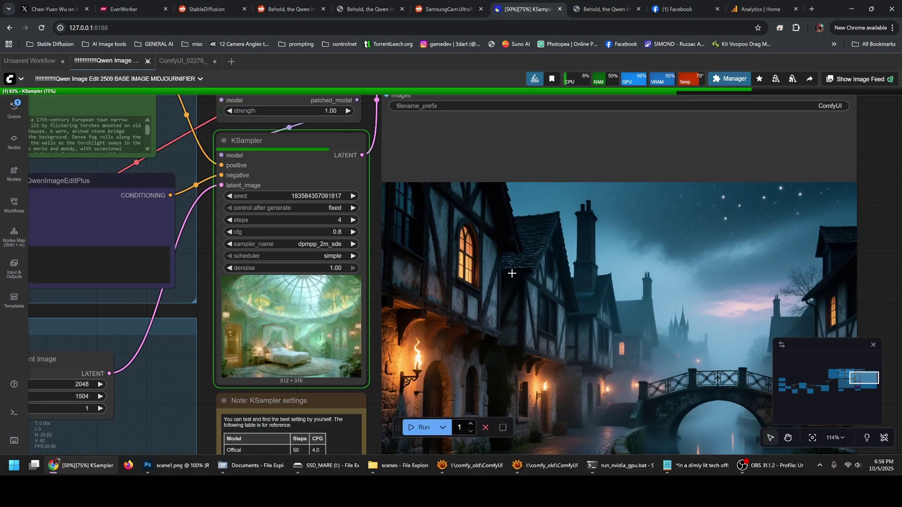
{"action": "left_click_drag", "start_coordinate": [374, 295], "coordinate": [562, 316]}
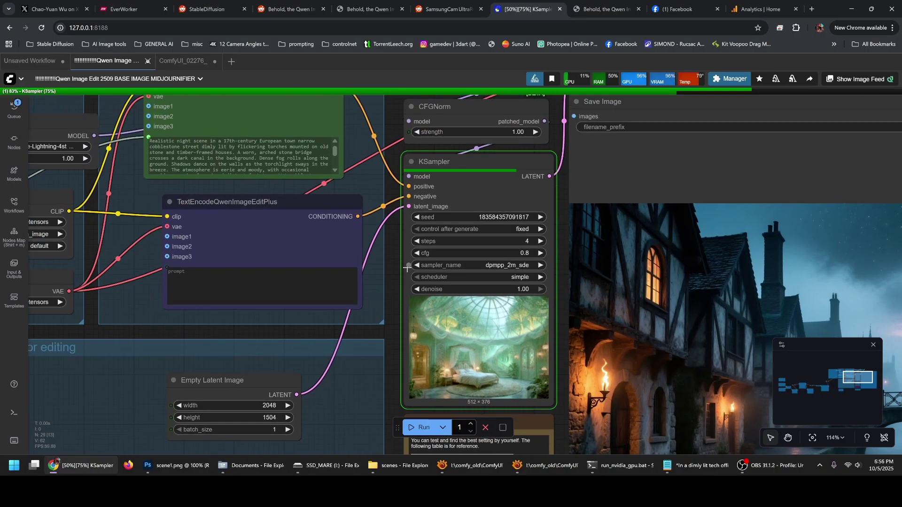
{"action": "mouse_move", "coordinate": [407, 275]}
{"action": "left_mouse_down"}
{"action": "mouse_move", "coordinate": [413, 284]}
{"action": "mouse_move", "coordinate": [397, 273]}
{"action": "left_mouse_up"}
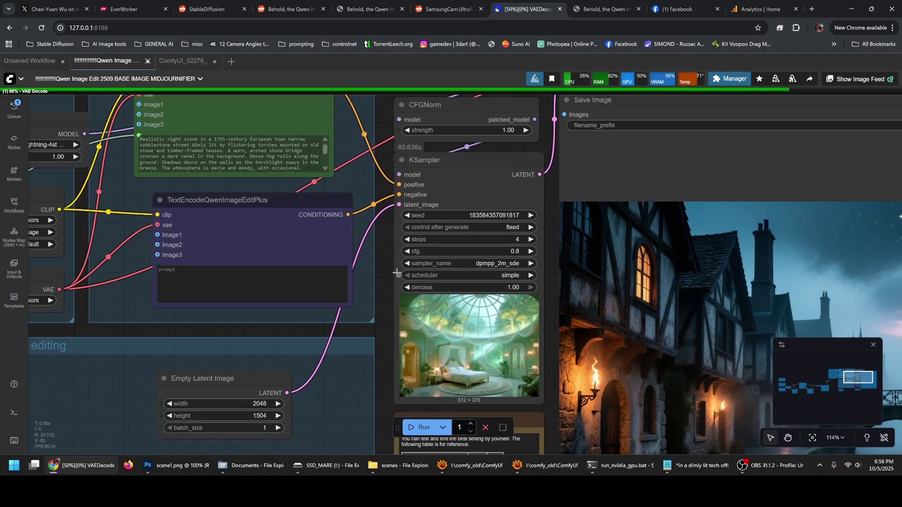
Inspect the finished domed bedroom image in the Save Image node, both as a whole and in close-up
{"action": "left_click_drag", "start_coordinate": [554, 305], "coordinate": [311, 218]}
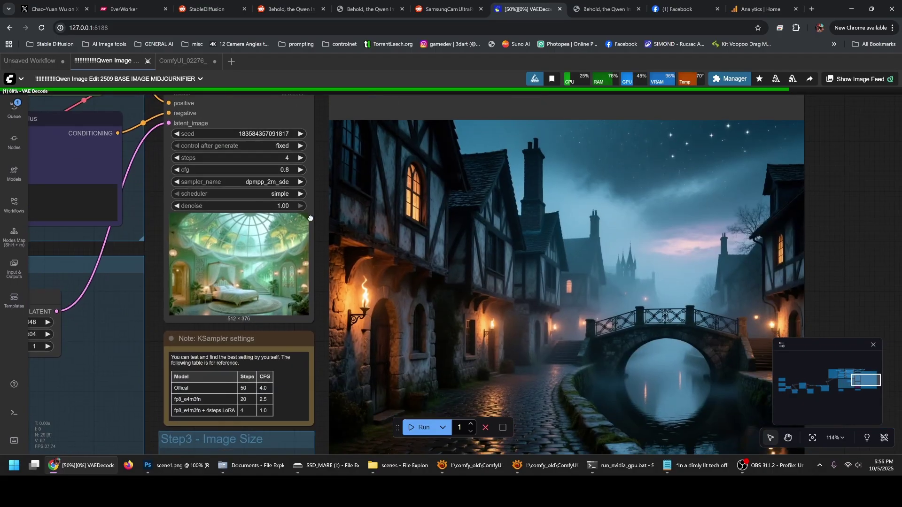
{"action": "scroll", "coordinate": [311, 218], "scroll_direction": "down", "scroll_amount": 4}
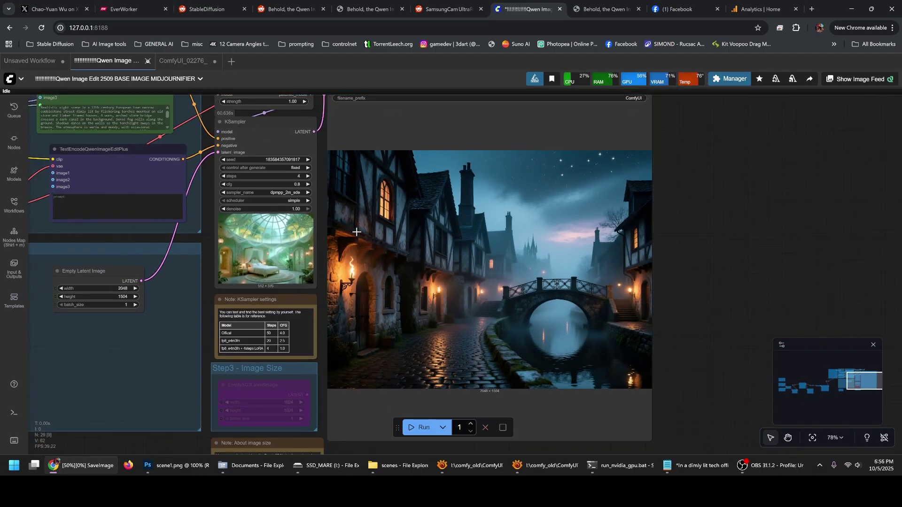
{"action": "scroll", "coordinate": [376, 250], "scroll_direction": "up", "scroll_amount": 4}
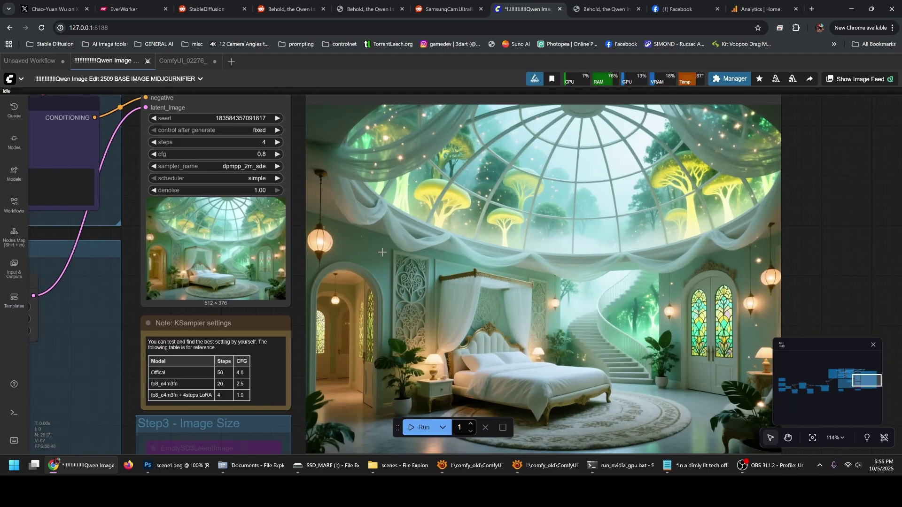
{"action": "scroll", "coordinate": [383, 252], "scroll_direction": "up", "scroll_amount": 3}
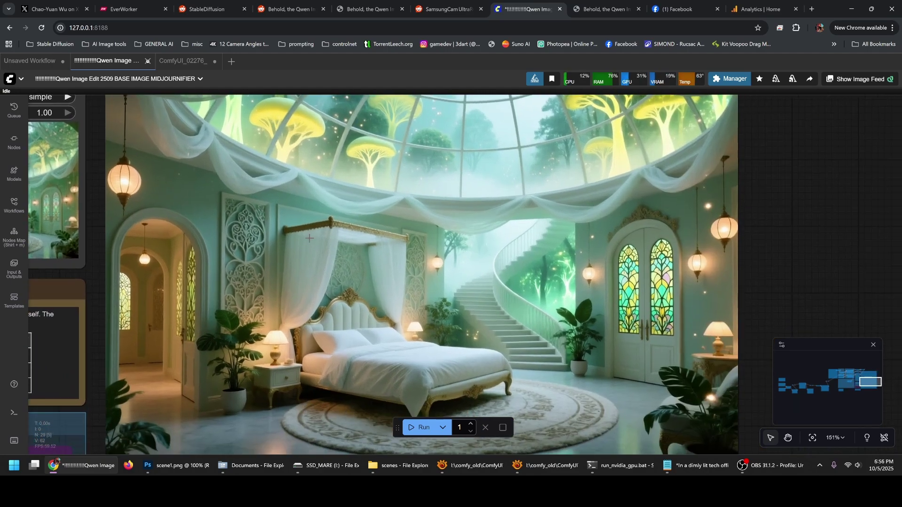
{"action": "left_click_drag", "start_coordinate": [97, 253], "coordinate": [444, 302]}
{"action": "scroll", "coordinate": [291, 271], "scroll_direction": "down", "scroll_amount": 2}
In XnView MP, pick ComfyUI_02427_.png showing the couple in gas masks and load its workflow into ComfyUI
{"action": "left_click", "coordinate": [467, 465]}
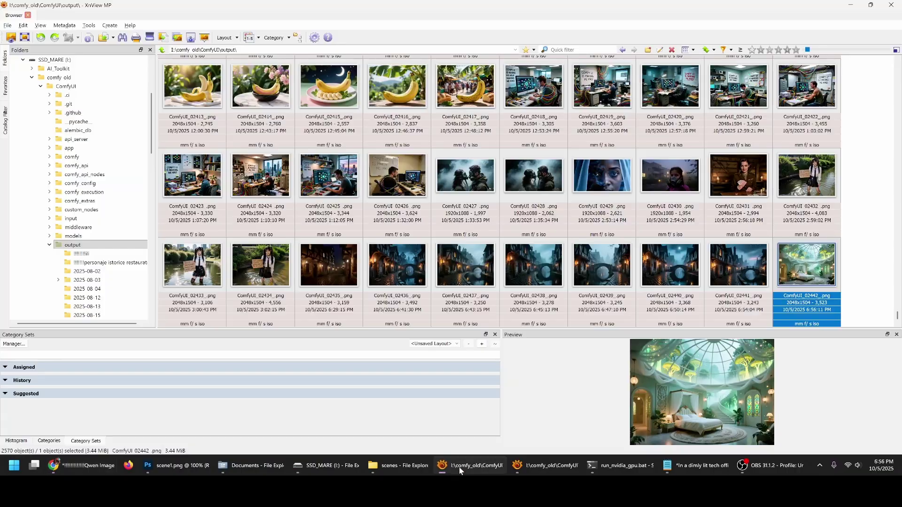
{"action": "left_click", "coordinate": [528, 179]}
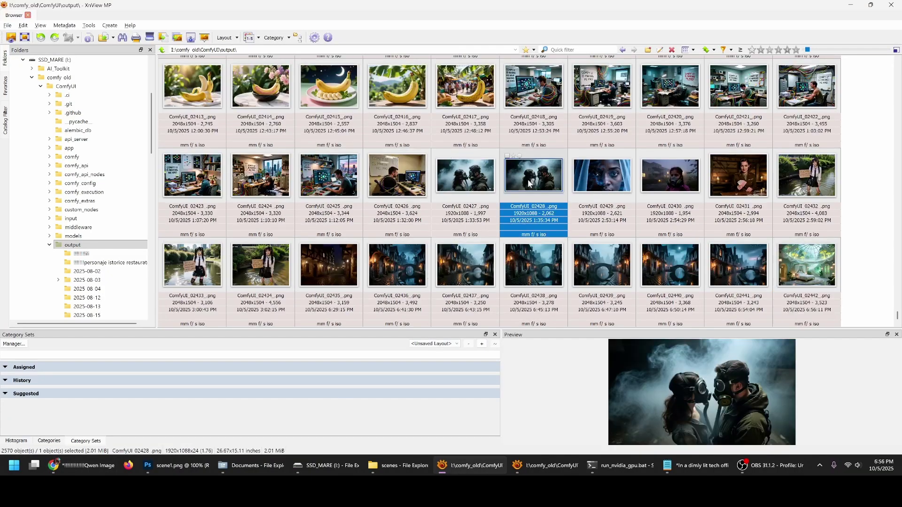
{"action": "double_click", "coordinate": [466, 181]}
{"action": "double_click", "coordinate": [466, 181]}
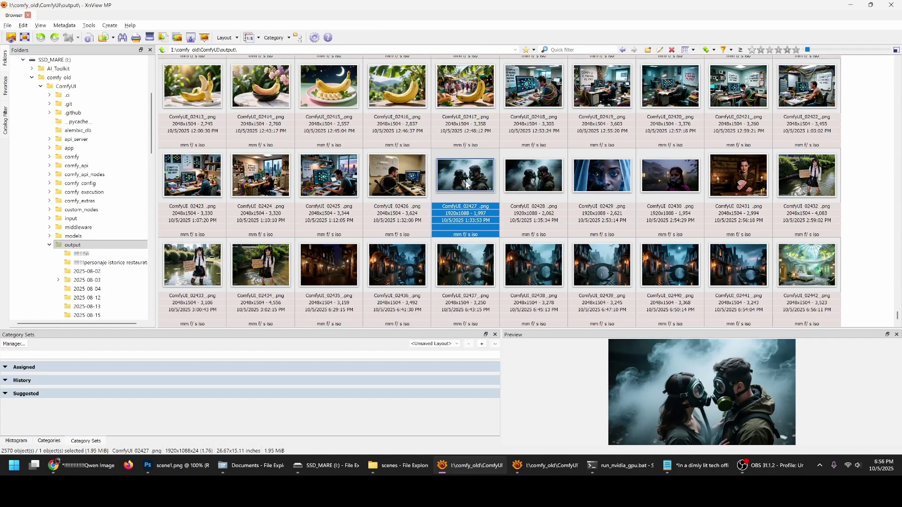
{"action": "key", "text": "alt+Tab"}
{"action": "left_click_drag", "start_coordinate": [469, 194], "coordinate": [468, 193]}
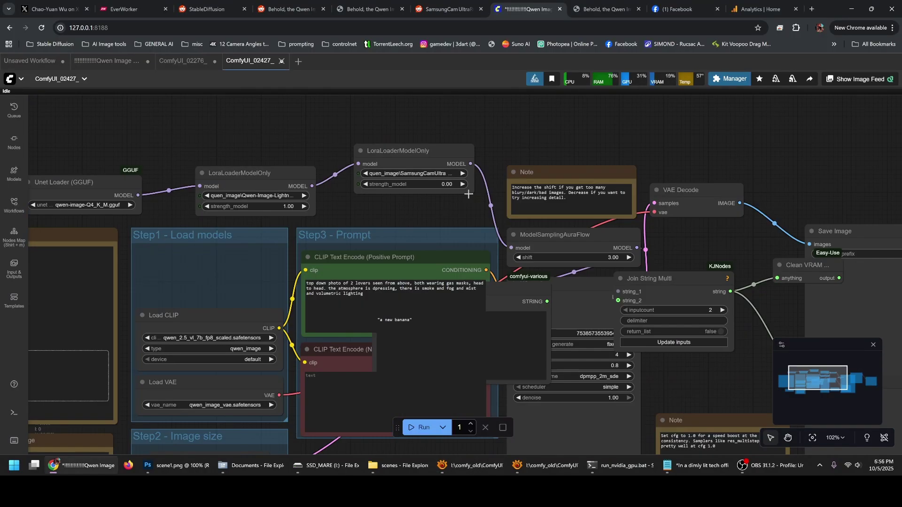
Copy the whole gas-mask lovers prompt from the CLIP Text Encode (Positive Prompt) node
{"action": "scroll", "coordinate": [387, 253], "scroll_direction": "up", "scroll_amount": 2}
{"action": "left_click", "coordinate": [387, 252]}
{"action": "key", "text": "ctrl+a"}
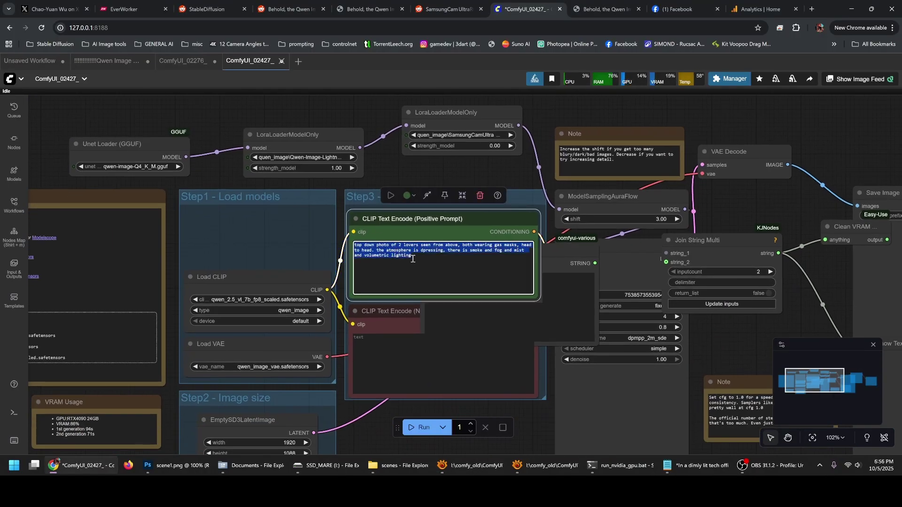
{"action": "left_click", "coordinate": [437, 258]}
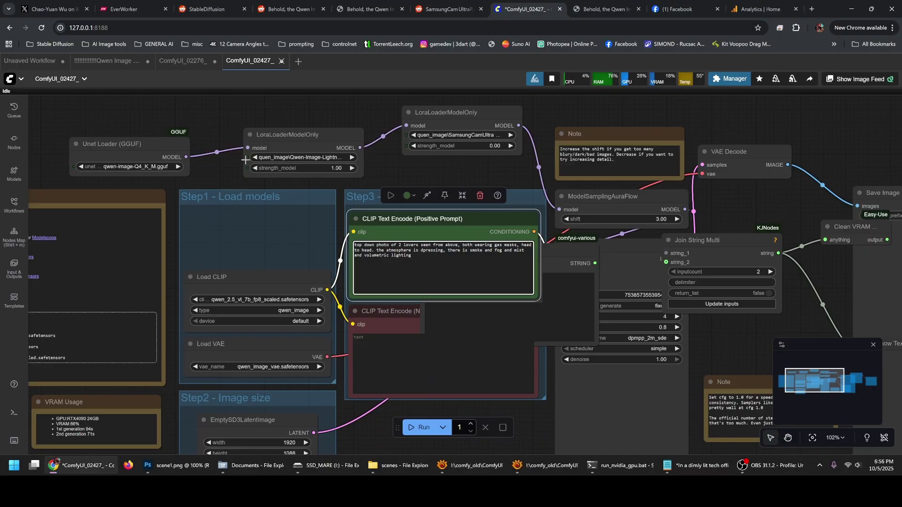
Back in the Qwen Image Edit 2509 workflow, replace the ACTUAL PROMPT text with the copied gas-mask lovers prompt and run the workflow
{"action": "left_click", "coordinate": [100, 62]}
{"action": "scroll", "coordinate": [389, 251], "scroll_direction": "down", "scroll_amount": 7}
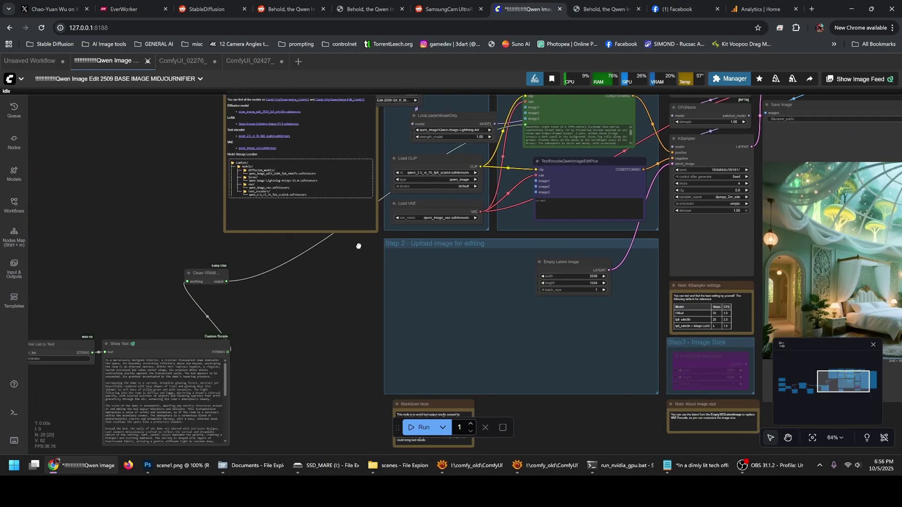
{"action": "left_click_drag", "start_coordinate": [359, 246], "coordinate": [801, 156]}
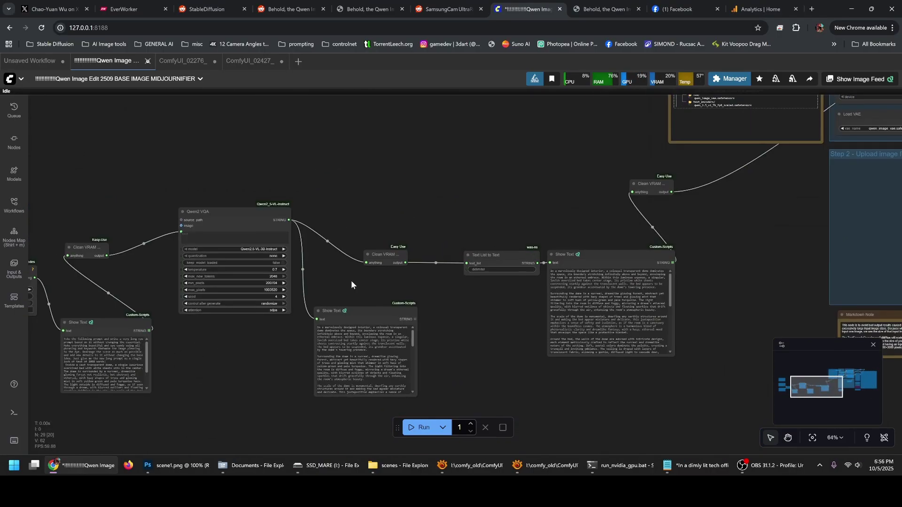
{"action": "left_click_drag", "start_coordinate": [237, 283], "coordinate": [465, 297]}
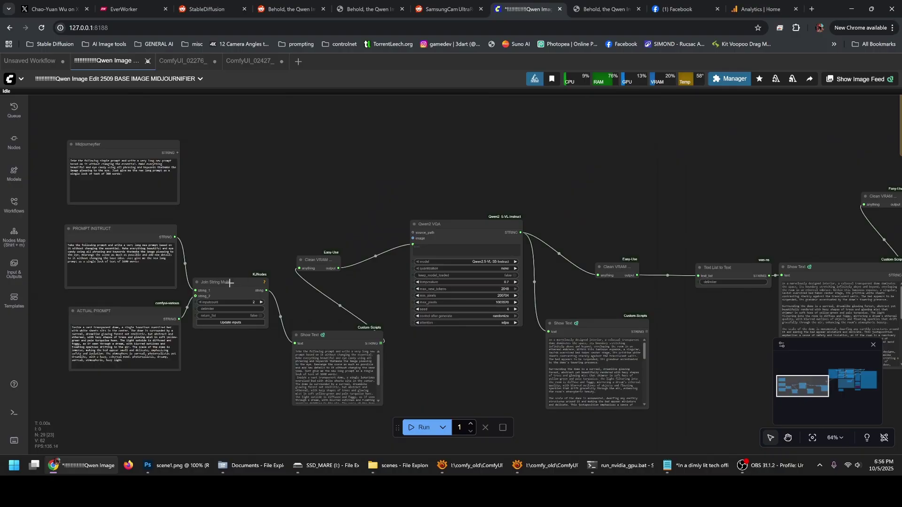
{"action": "left_click", "coordinate": [128, 269]}
{"action": "left_click", "coordinate": [132, 347]}
{"action": "key", "text": "ctrl+a"}
{"action": "type", "text": "top down photo of 2 lovers seen from above, both wearing gas masks, head to head. the atmosphere is depressing, there is smoke and fog and mist and volumetric lighting"}
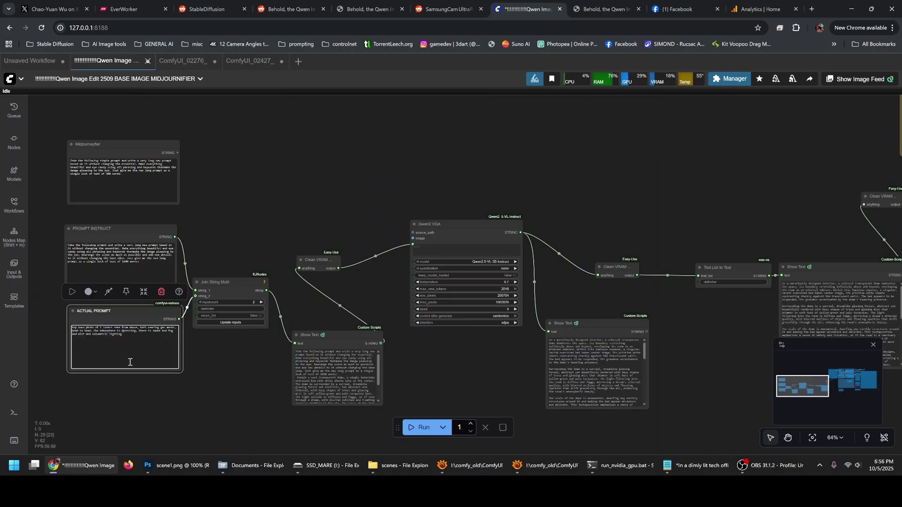
{"action": "left_click", "coordinate": [424, 428]}
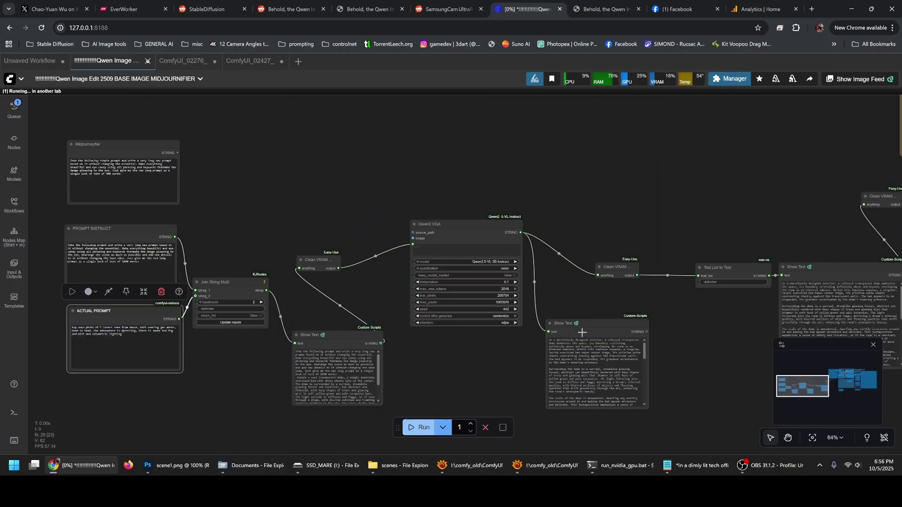
Check the KSampler and Save Image nodes while the gas-mask prompt is being processed
{"action": "left_click_drag", "start_coordinate": [536, 333], "coordinate": [167, 300]}
{"action": "left_click_drag", "start_coordinate": [482, 275], "coordinate": [263, 301]}
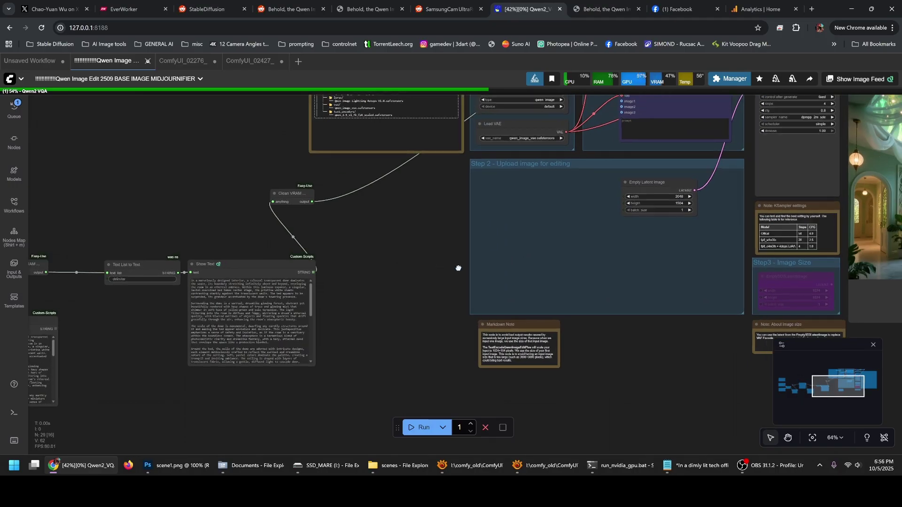
{"action": "left_click_drag", "start_coordinate": [459, 267], "coordinate": [218, 305]}
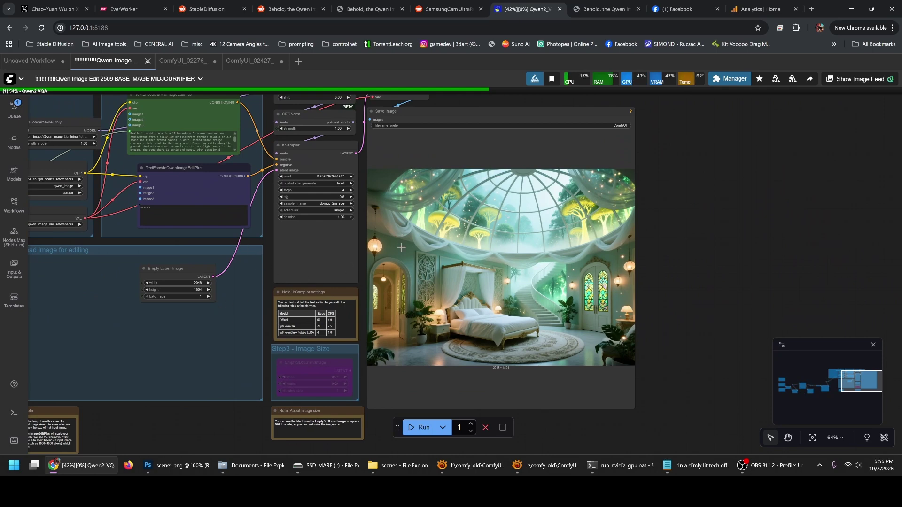
{"action": "left_click_drag", "start_coordinate": [401, 247], "coordinate": [324, 234]}
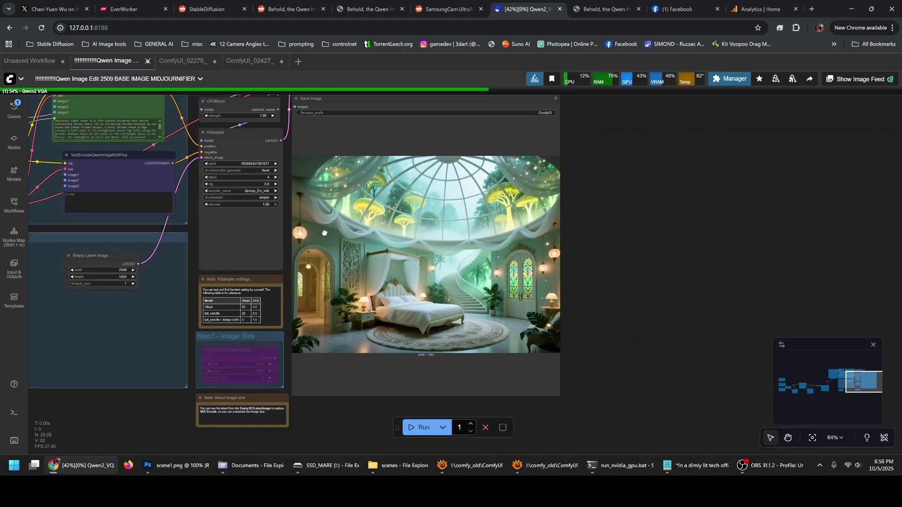
Check the Save Image result, and read the expanded gas-mask prompt in the Show Text node fed by Text List to Text
{"action": "scroll", "coordinate": [325, 233], "scroll_direction": "up", "scroll_amount": 5}
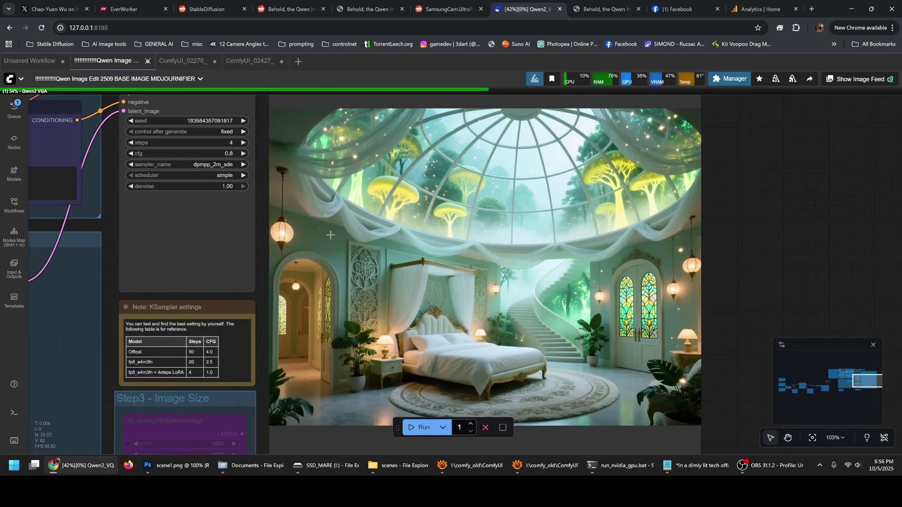
{"action": "mouse_move", "coordinate": [243, 255]}
{"action": "left_mouse_down"}
{"action": "mouse_move", "coordinate": [535, 251]}
{"action": "mouse_move", "coordinate": [255, 249]}
{"action": "left_mouse_up"}
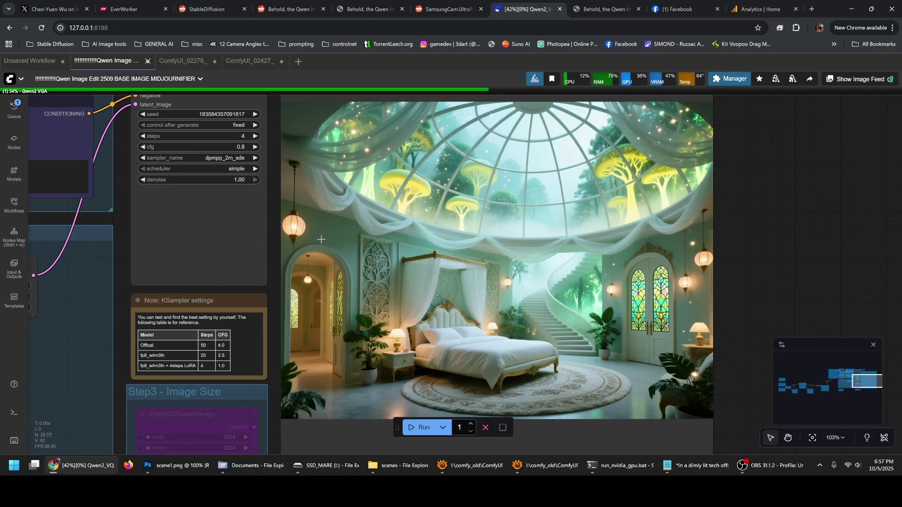
{"action": "scroll", "coordinate": [276, 236], "scroll_direction": "down", "scroll_amount": 4}
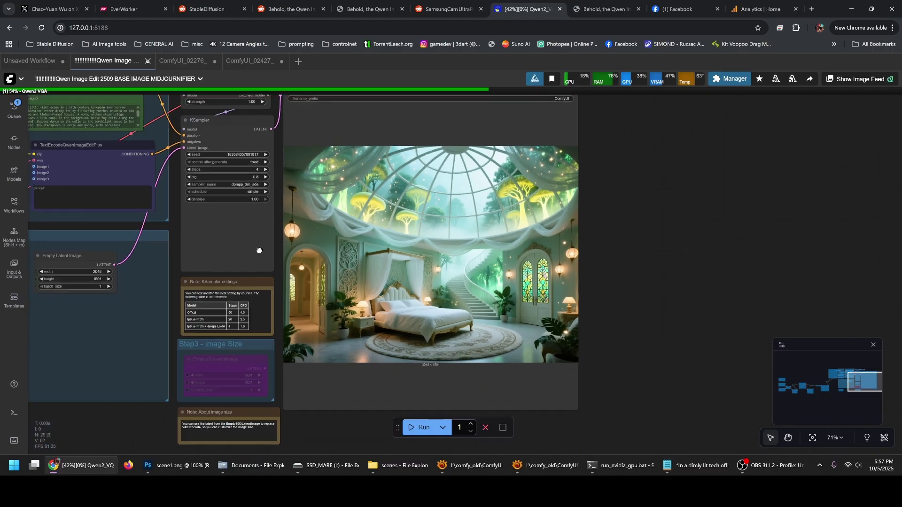
{"action": "left_click_drag", "start_coordinate": [259, 250], "coordinate": [645, 246]}
{"action": "left_click_drag", "start_coordinate": [303, 261], "coordinate": [489, 207]}
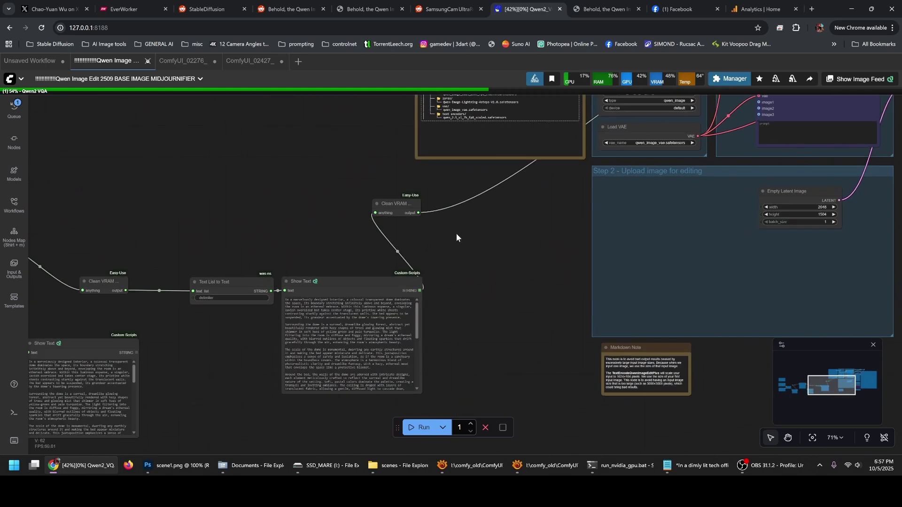
{"action": "left_click_drag", "start_coordinate": [453, 241], "coordinate": [540, 190]}
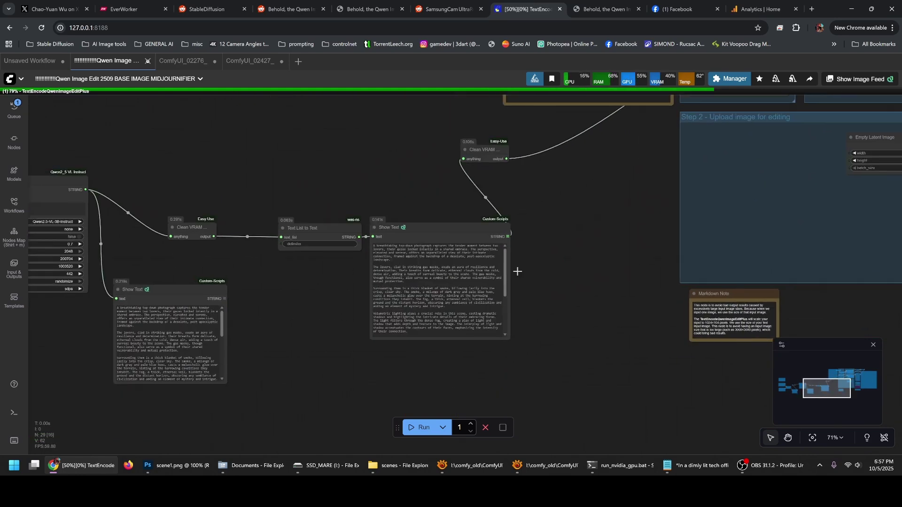
{"action": "scroll", "coordinate": [540, 267], "scroll_direction": "up", "scroll_amount": 5}
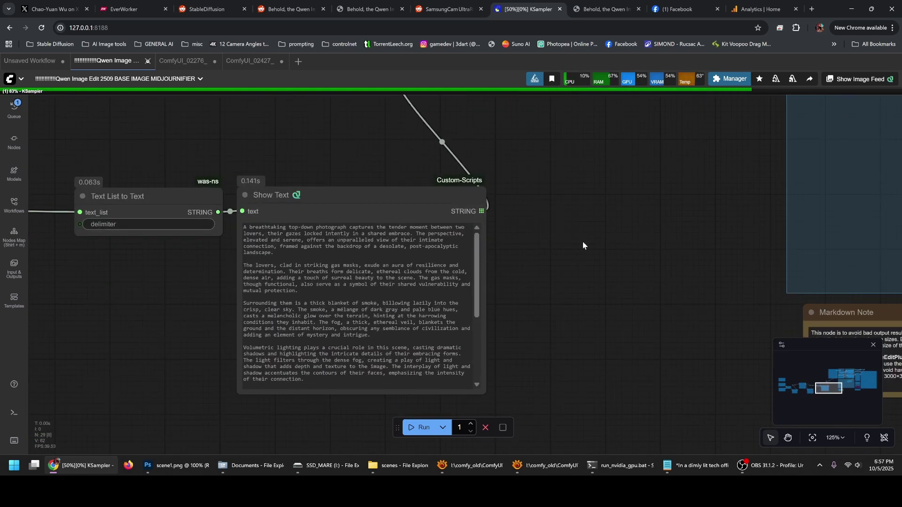
Inspect the KSampler preview of the gas-mask lovers up close while sampling is running
{"action": "left_click_drag", "start_coordinate": [703, 202], "coordinate": [31, 338]}
{"action": "scroll", "coordinate": [460, 254], "scroll_direction": "down", "scroll_amount": 4}
{"action": "left_click_drag", "start_coordinate": [426, 242], "coordinate": [226, 279]}
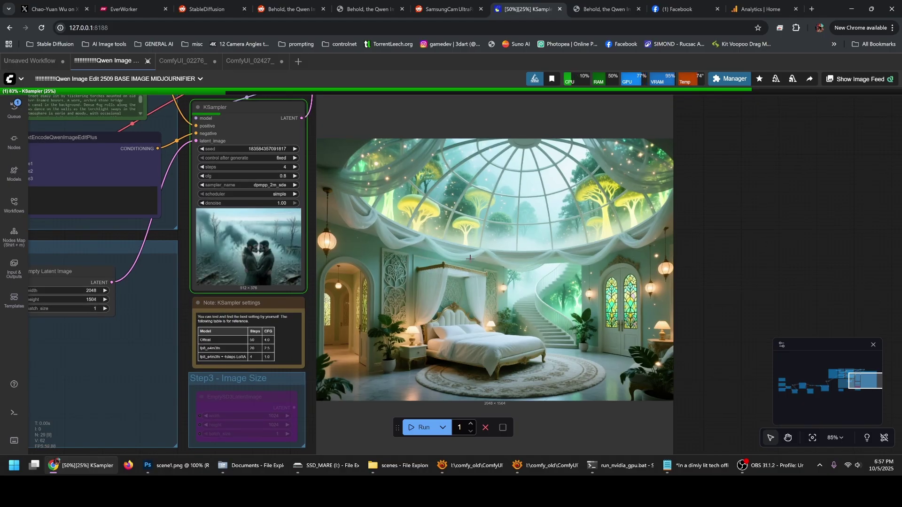
{"action": "scroll", "coordinate": [285, 250], "scroll_direction": "up", "scroll_amount": 9}
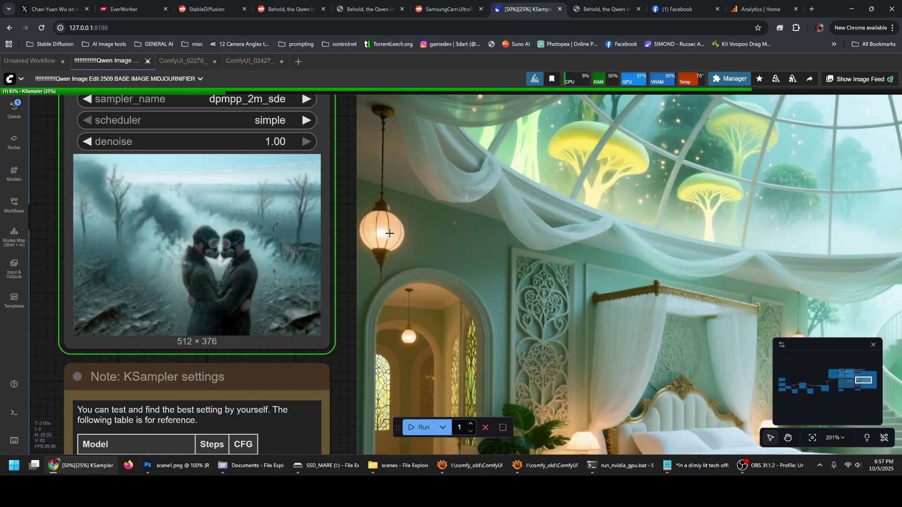
{"action": "mouse_move", "coordinate": [446, 464]}
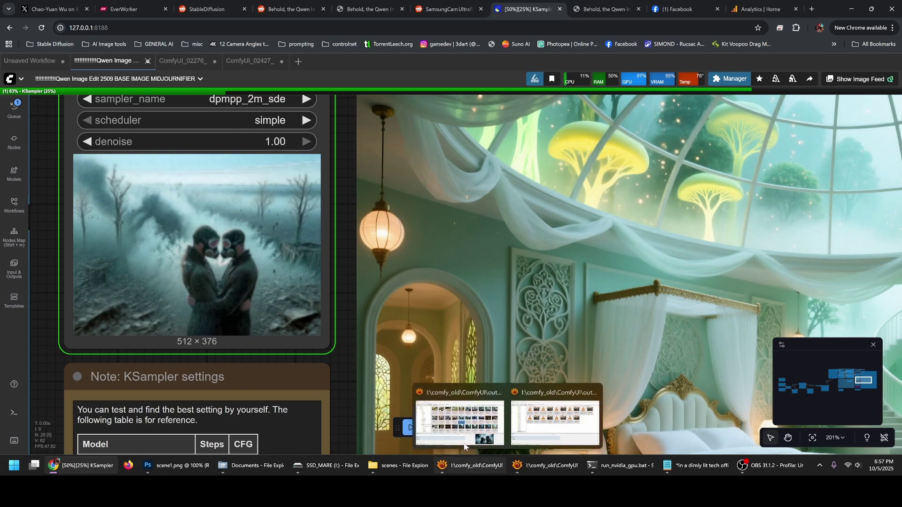
{"action": "scroll", "coordinate": [458, 305], "scroll_direction": "down", "scroll_amount": 2}
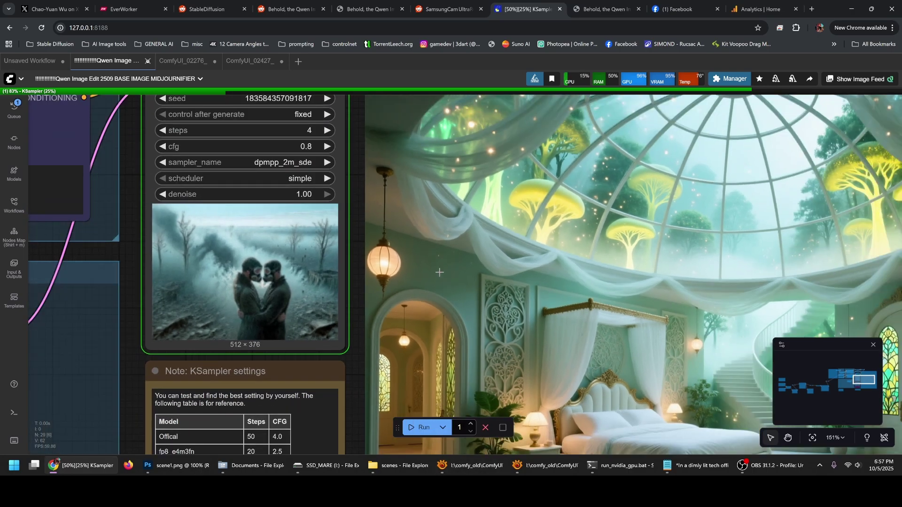
Close the ComfyUI_02276_ and ComfyUI_02427_ workflows, and take a brief look at the output folder in XnView MP before returning to ComfyUI
{"action": "middle_click", "coordinate": [196, 62]}
{"action": "middle_click", "coordinate": [199, 68]}
{"action": "left_click", "coordinate": [470, 465]}
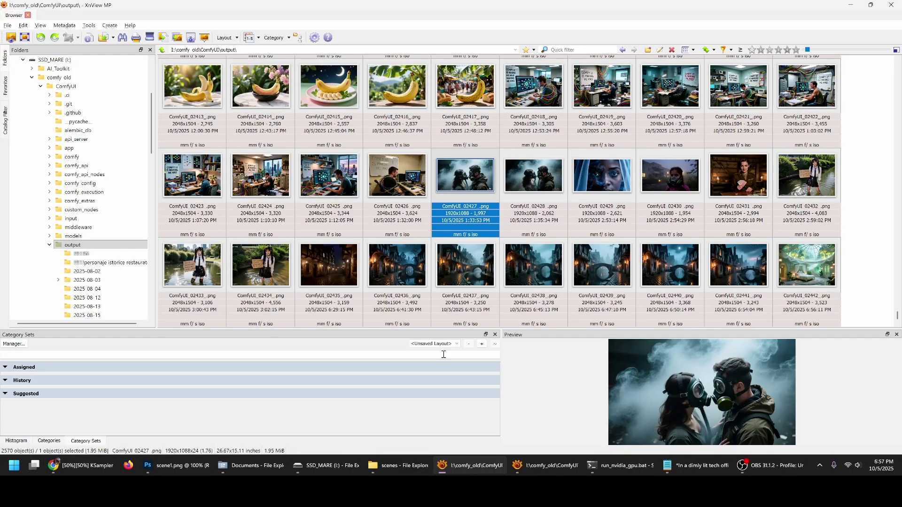
{"action": "key", "text": "alt+Tab"}
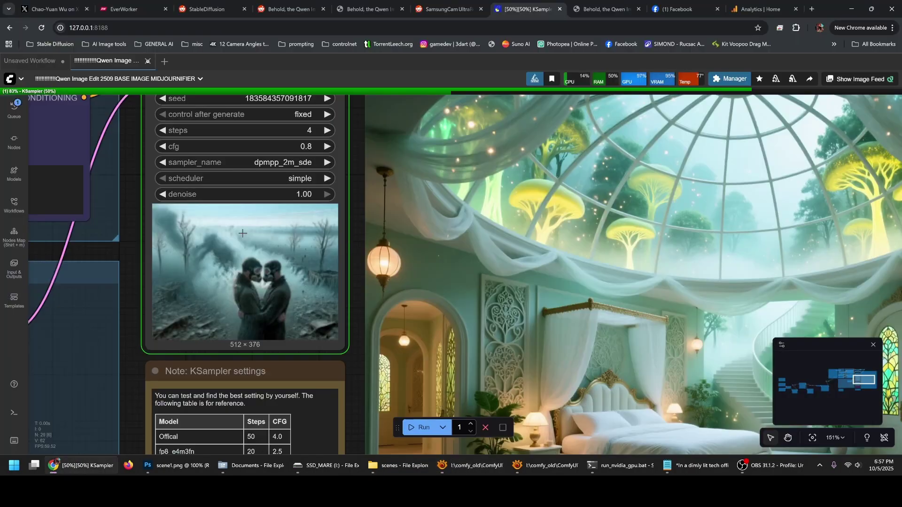
Open the SRPO_img2img_refiner_upscale 20250923.json workflow file from the ComfyUI workflows folder
{"action": "left_click", "coordinate": [11, 79]}
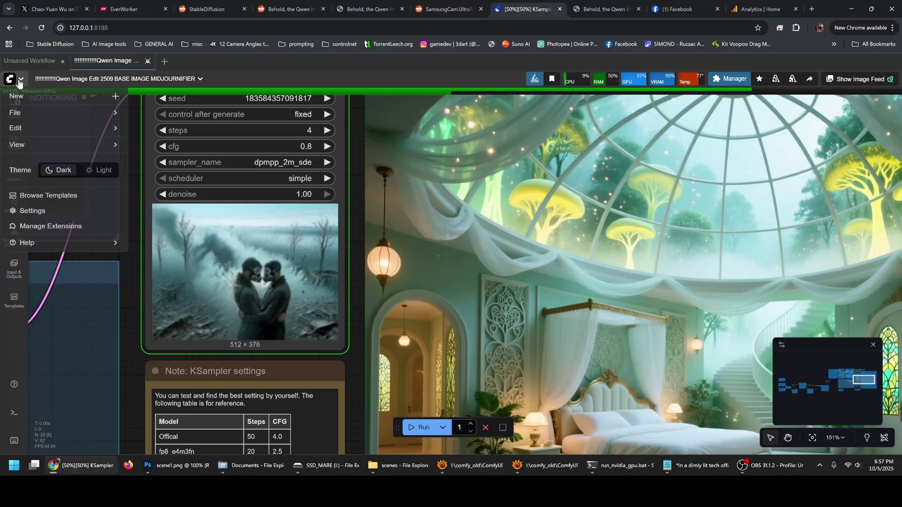
{"action": "left_click", "coordinate": [31, 114]}
{"action": "left_click", "coordinate": [159, 116]}
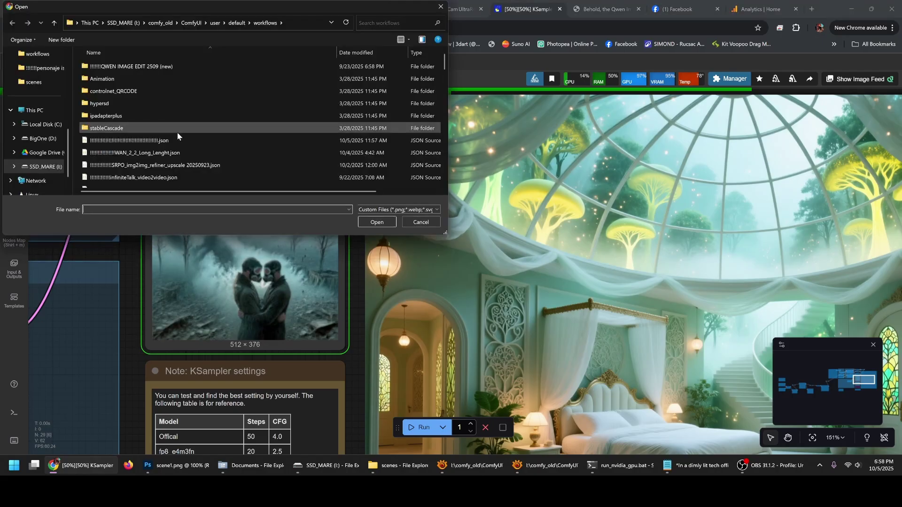
{"action": "left_click", "coordinate": [170, 166]}
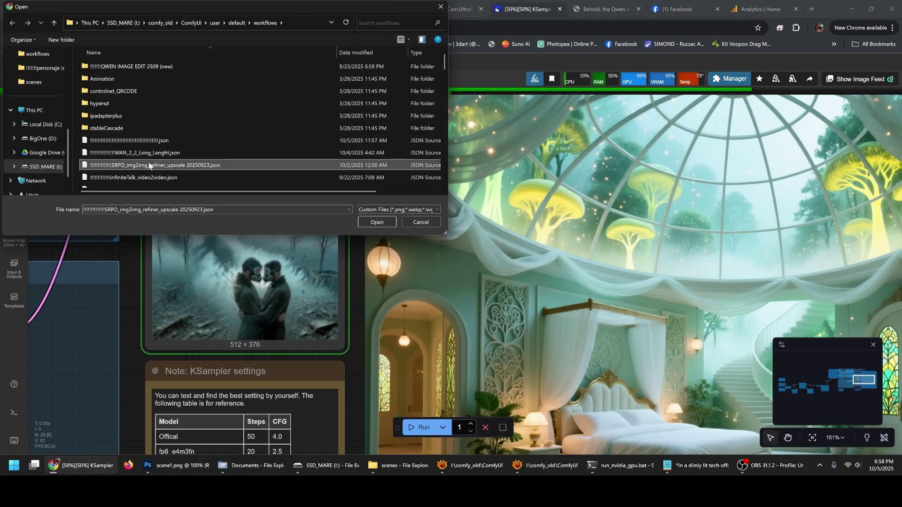
{"action": "double_click", "coordinate": [139, 165]}
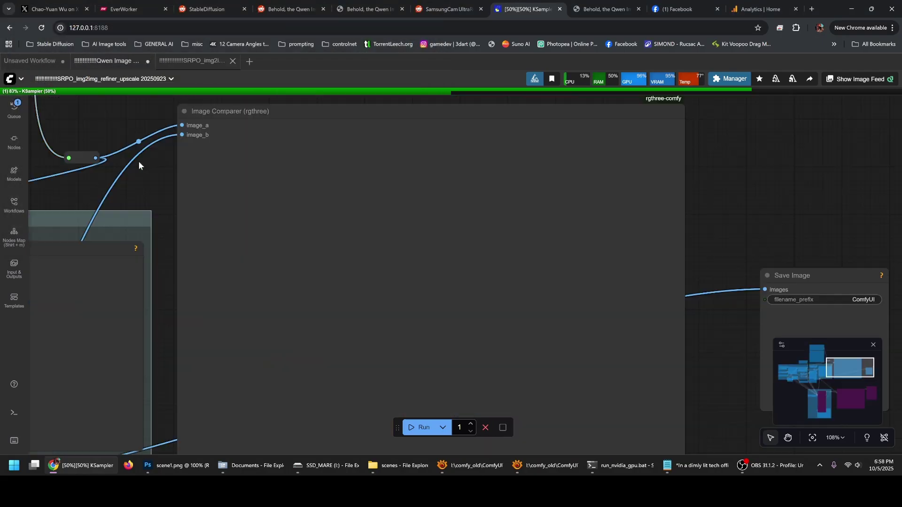
Examine the face and skin detail of the gas-mask child picture in the Load Image node
{"action": "left_click_drag", "start_coordinate": [175, 172], "coordinate": [460, 210]}
{"action": "scroll", "coordinate": [333, 200], "scroll_direction": "down", "scroll_amount": 4}
{"action": "left_click_drag", "start_coordinate": [289, 217], "coordinate": [407, 304]}
{"action": "scroll", "coordinate": [369, 240], "scroll_direction": "up", "scroll_amount": 3}
{"action": "scroll", "coordinate": [369, 240], "scroll_direction": "up", "scroll_amount": 10}
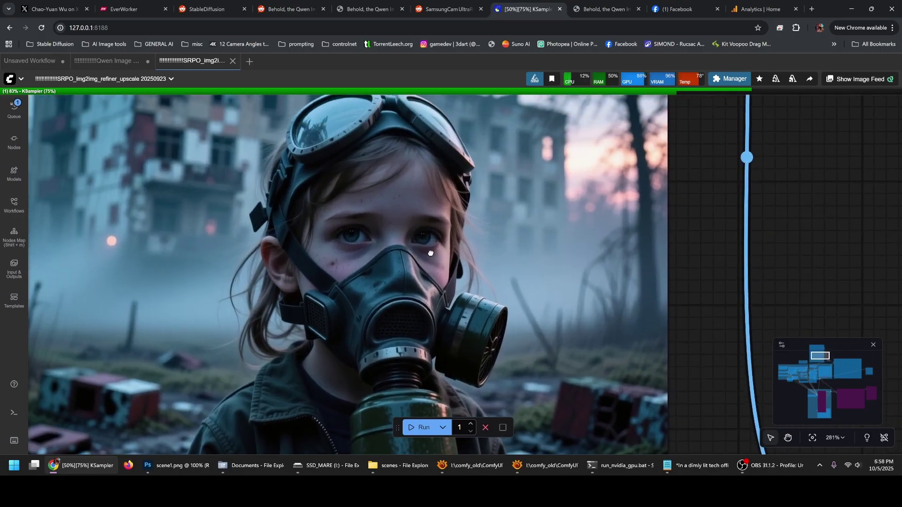
{"action": "scroll", "coordinate": [452, 265], "scroll_direction": "up", "scroll_amount": 7}
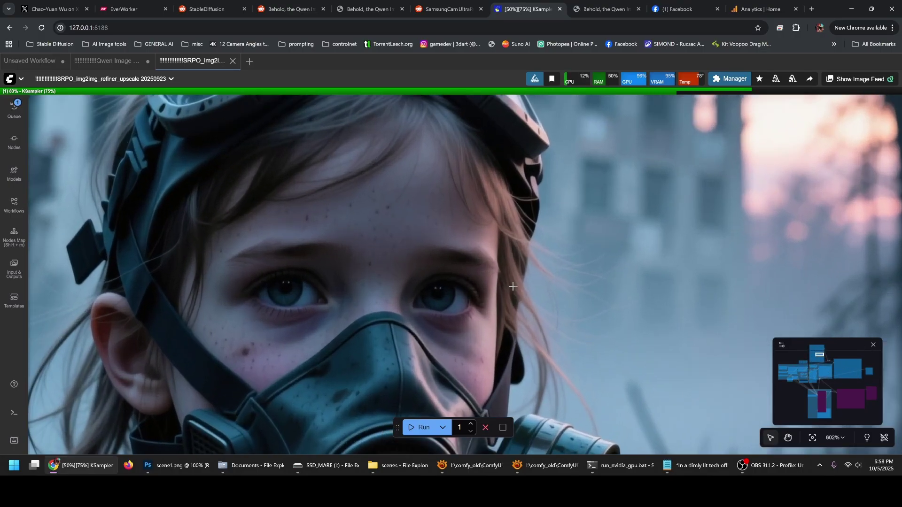
{"action": "left_click_drag", "start_coordinate": [512, 287], "coordinate": [584, 288]}
{"action": "scroll", "coordinate": [597, 287], "scroll_direction": "up", "scroll_amount": 1}
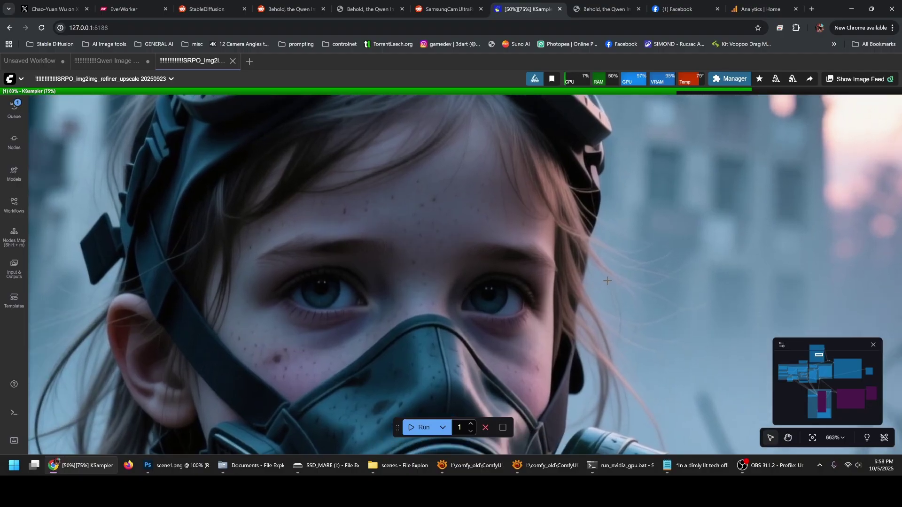
{"action": "scroll", "coordinate": [608, 281], "scroll_direction": "down", "scroll_amount": 18}
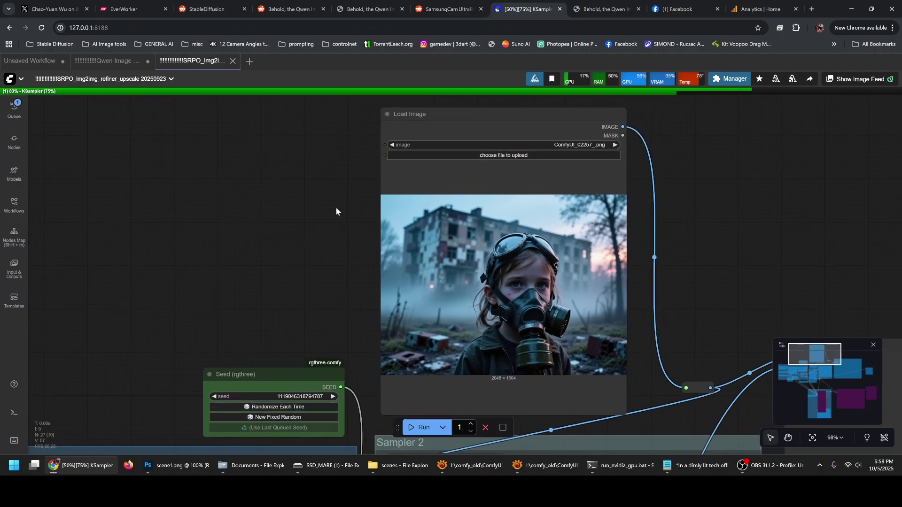
Review the SRPO model nodes and the KSampler settings in the Sampler 2 group, especially the denoise value
{"action": "left_click_drag", "start_coordinate": [415, 259], "coordinate": [297, 196]}
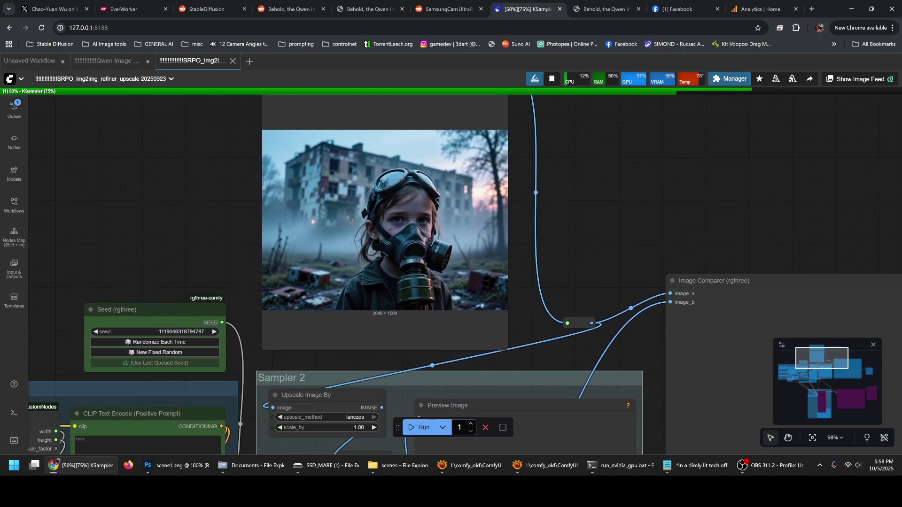
{"action": "left_click_drag", "start_coordinate": [292, 298], "coordinate": [571, 156]}
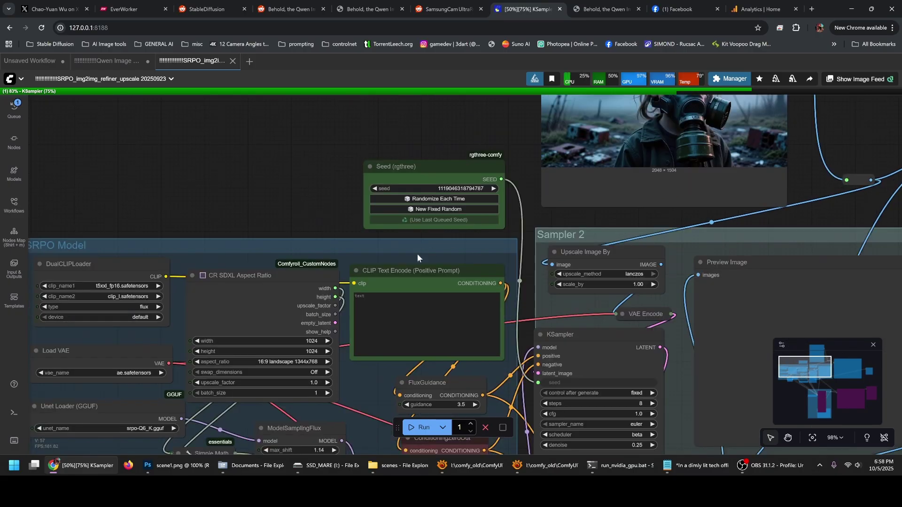
{"action": "left_click_drag", "start_coordinate": [416, 253], "coordinate": [349, 241]}
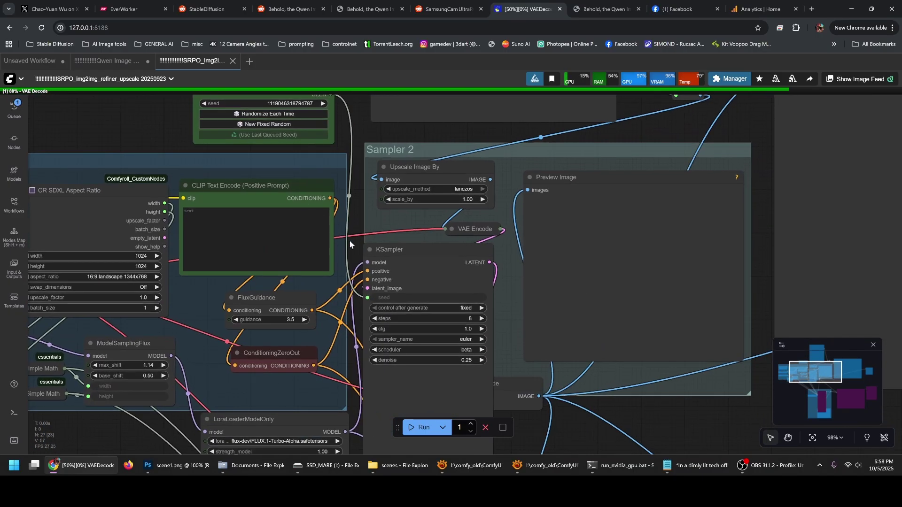
{"action": "scroll", "coordinate": [506, 284], "scroll_direction": "up", "scroll_amount": 8}
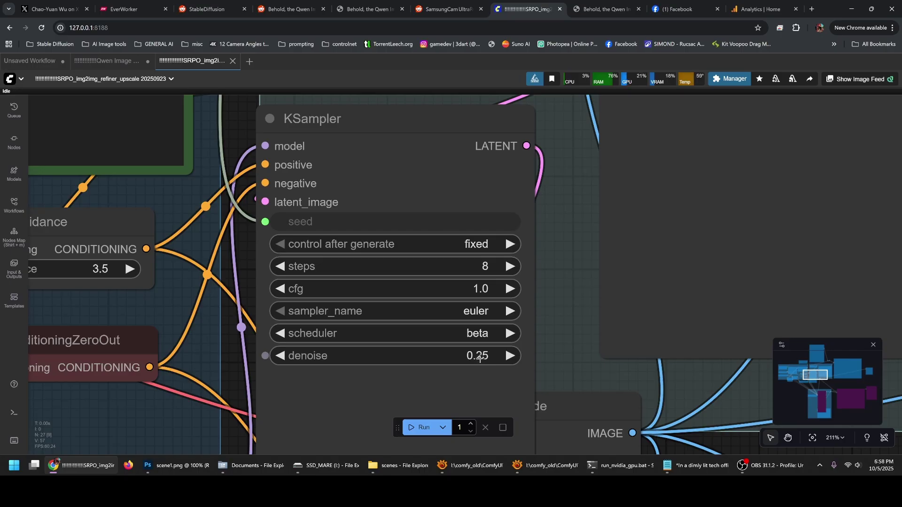
{"action": "scroll", "coordinate": [480, 353], "scroll_direction": "down", "scroll_amount": 8}
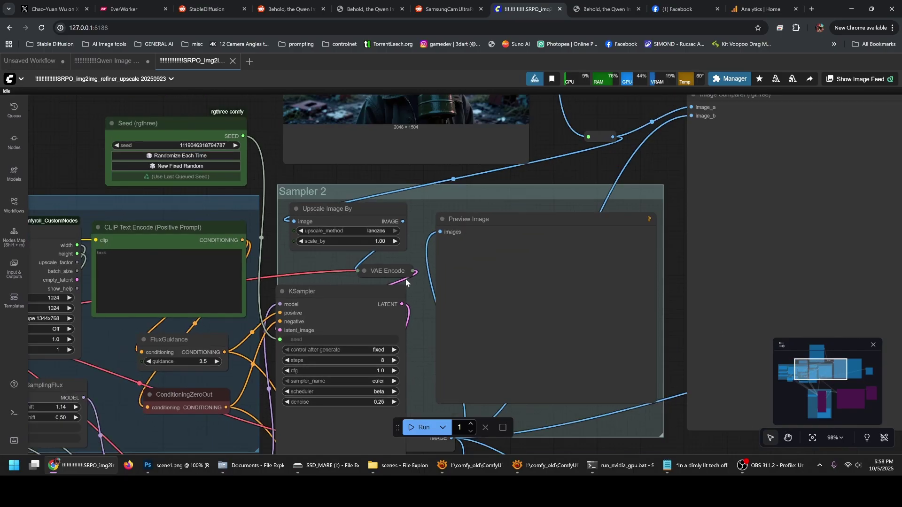
Run the SRPO refiner workflow on the loaded picture of the child in a gas mask
{"action": "scroll", "coordinate": [411, 277], "scroll_direction": "up", "scroll_amount": 6}
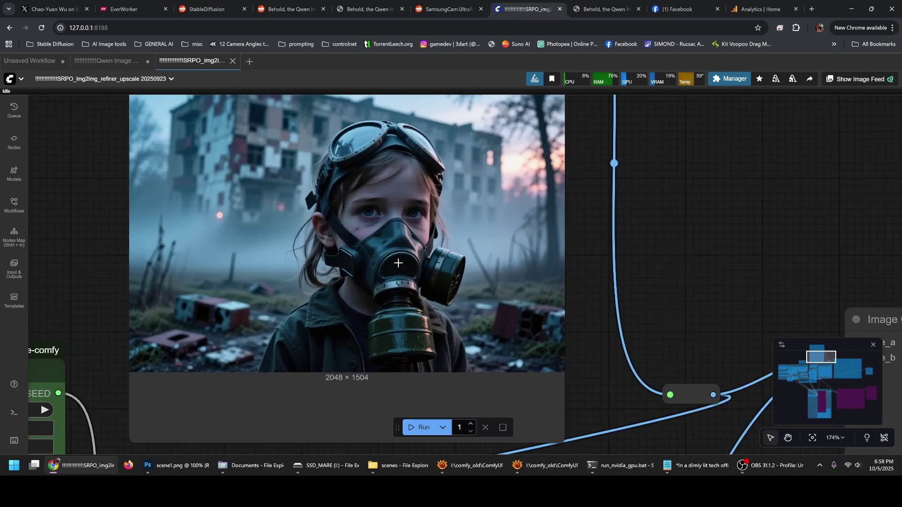
{"action": "left_click_drag", "start_coordinate": [398, 263], "coordinate": [405, 305]}
{"action": "scroll", "coordinate": [401, 295], "scroll_direction": "up", "scroll_amount": 5}
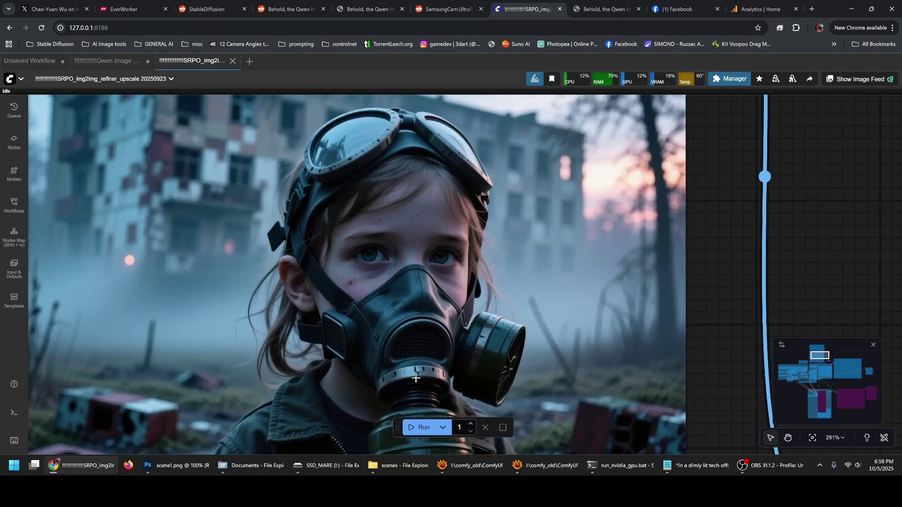
{"action": "left_click", "coordinate": [424, 427]}
Study the eyes, skin and mask texture of the source picture at high magnification while the refiner runs
{"action": "left_click_drag", "start_coordinate": [470, 369], "coordinate": [433, 363]}
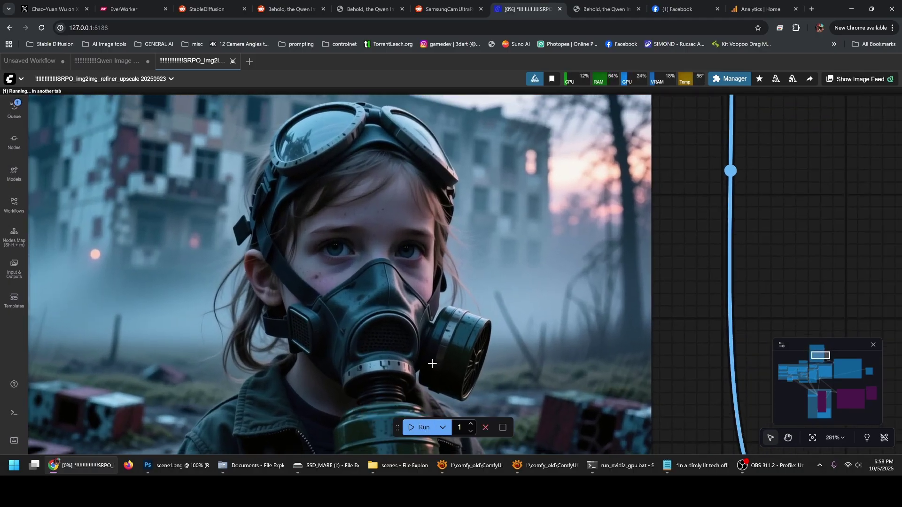
{"action": "scroll", "coordinate": [420, 360], "scroll_direction": "up", "scroll_amount": 3}
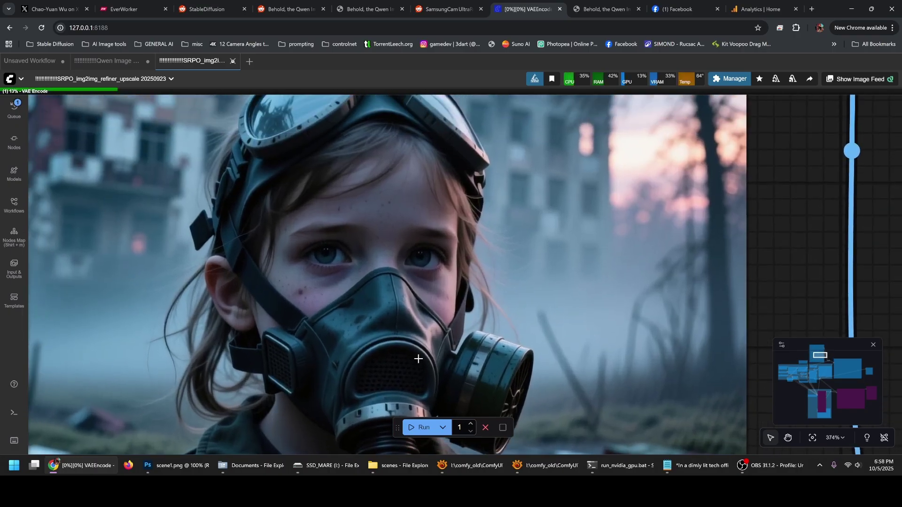
{"action": "scroll", "coordinate": [399, 334], "scroll_direction": "up", "scroll_amount": 8}
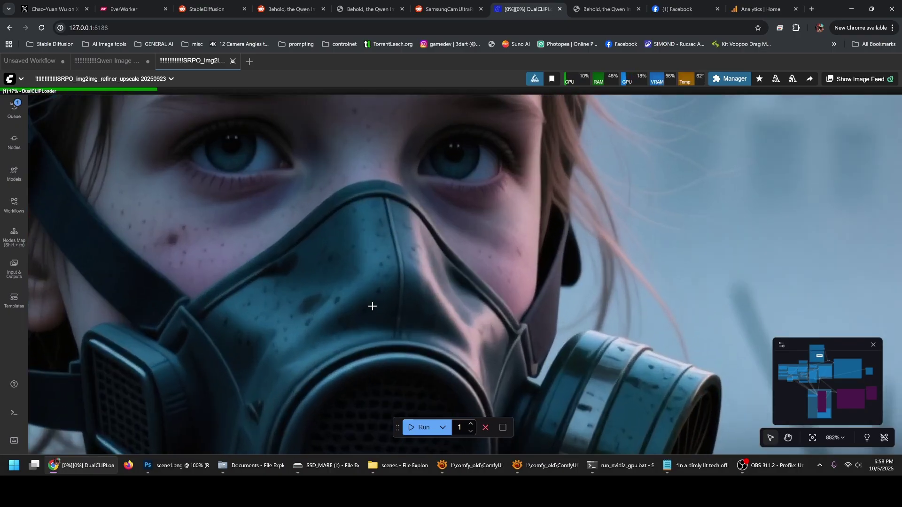
{"action": "left_click_drag", "start_coordinate": [372, 307], "coordinate": [456, 399]}
{"action": "scroll", "coordinate": [399, 368], "scroll_direction": "up", "scroll_amount": 2}
{"action": "left_click_drag", "start_coordinate": [393, 354], "coordinate": [395, 374]}
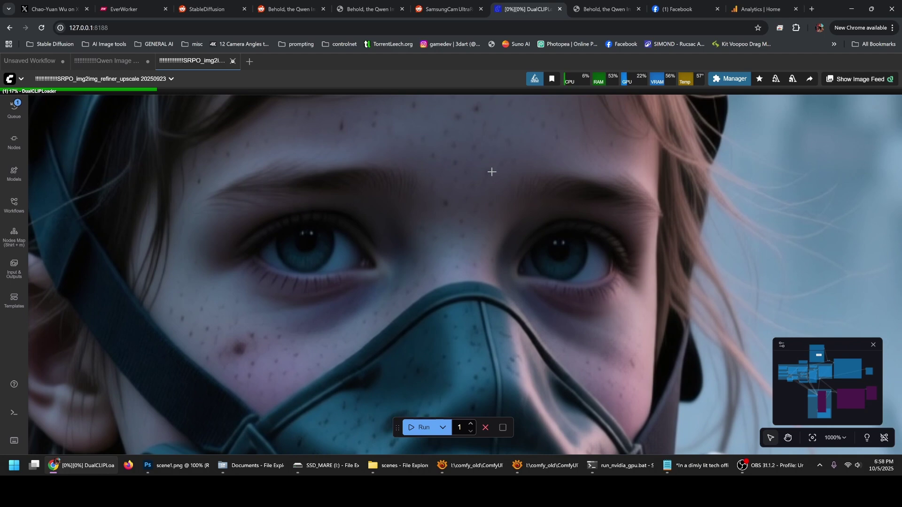
{"action": "scroll", "coordinate": [397, 233], "scroll_direction": "down", "scroll_amount": 20}
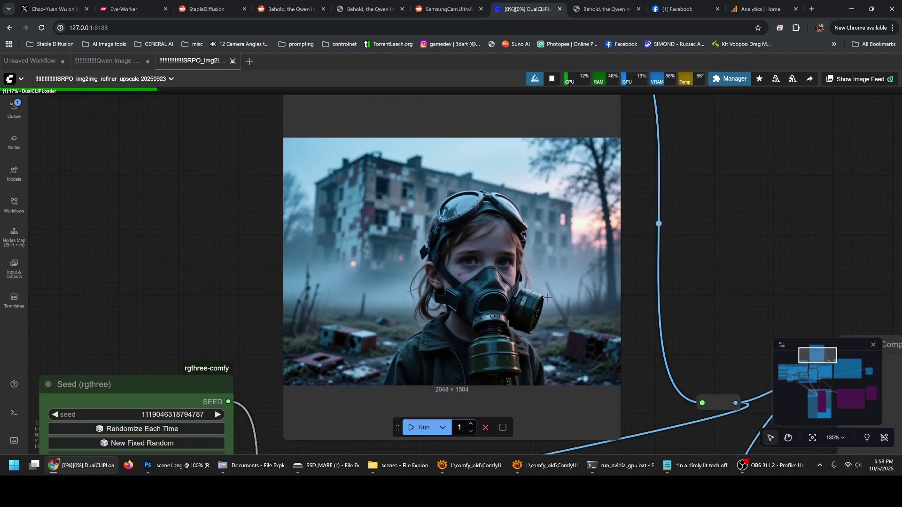
Trace the source image's connections to the Sampler 2 group and the Image Comparer during the refining run
{"action": "scroll", "coordinate": [547, 298], "scroll_direction": "down", "scroll_amount": 4}
{"action": "left_click_drag", "start_coordinate": [555, 312], "coordinate": [443, 249]}
{"action": "left_click_drag", "start_coordinate": [507, 301], "coordinate": [450, 282]}
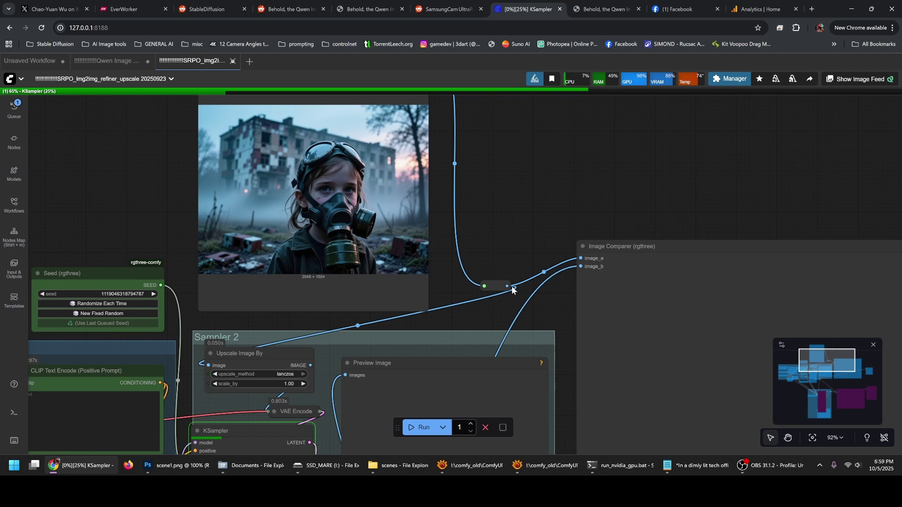
{"action": "left_click_drag", "start_coordinate": [454, 298], "coordinate": [440, 309]}
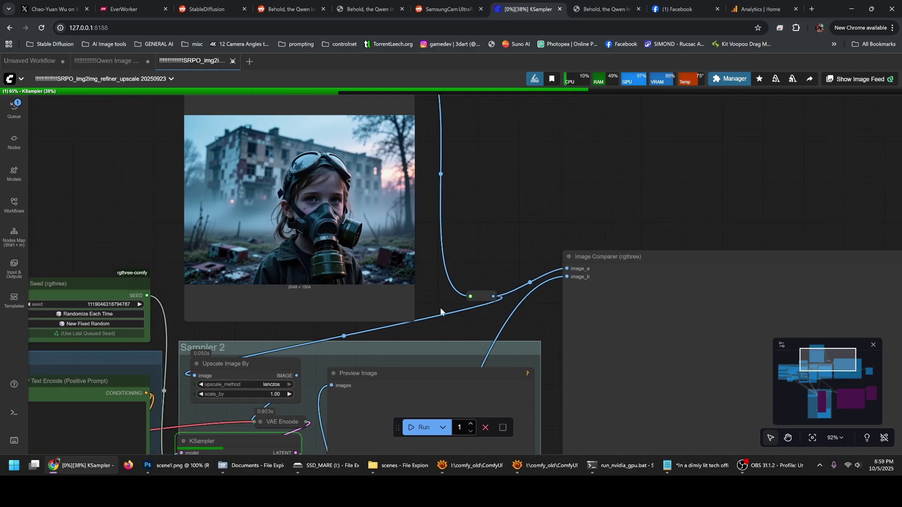
{"action": "left_click_drag", "start_coordinate": [344, 257], "coordinate": [360, 288]}
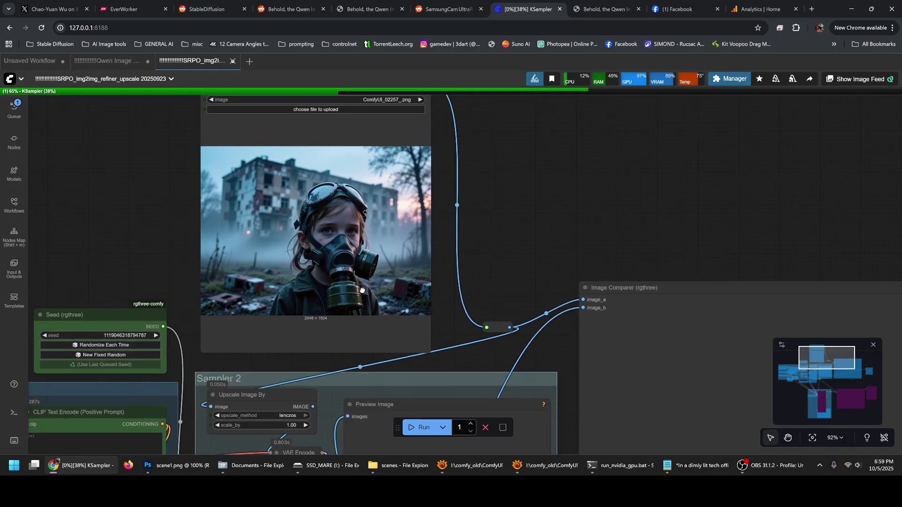
Inspect the source picture of the child at several magnifications and check the Image Comparer while the refiner runs
{"action": "scroll", "coordinate": [361, 288], "scroll_direction": "up", "scroll_amount": 4}
{"action": "left_click_drag", "start_coordinate": [354, 248], "coordinate": [398, 303]}
{"action": "scroll", "coordinate": [367, 280], "scroll_direction": "up", "scroll_amount": 3}
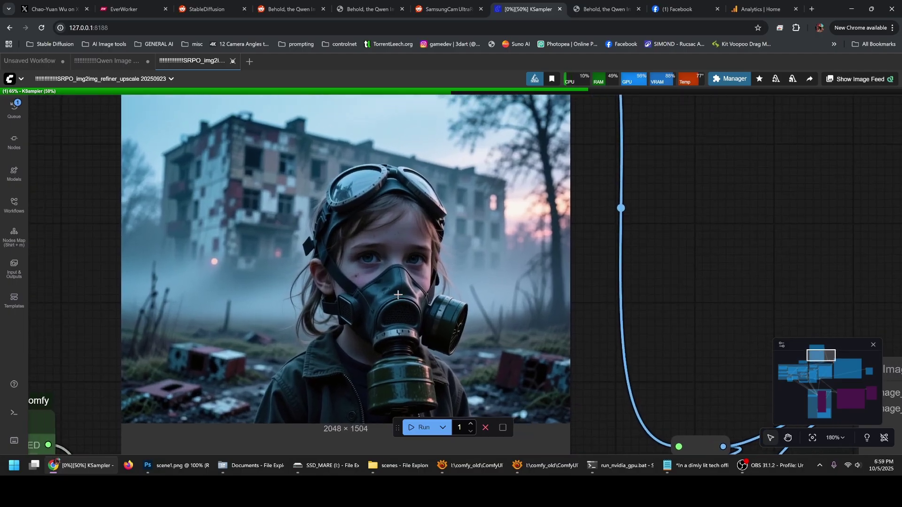
{"action": "scroll", "coordinate": [428, 275], "scroll_direction": "down", "scroll_amount": 3}
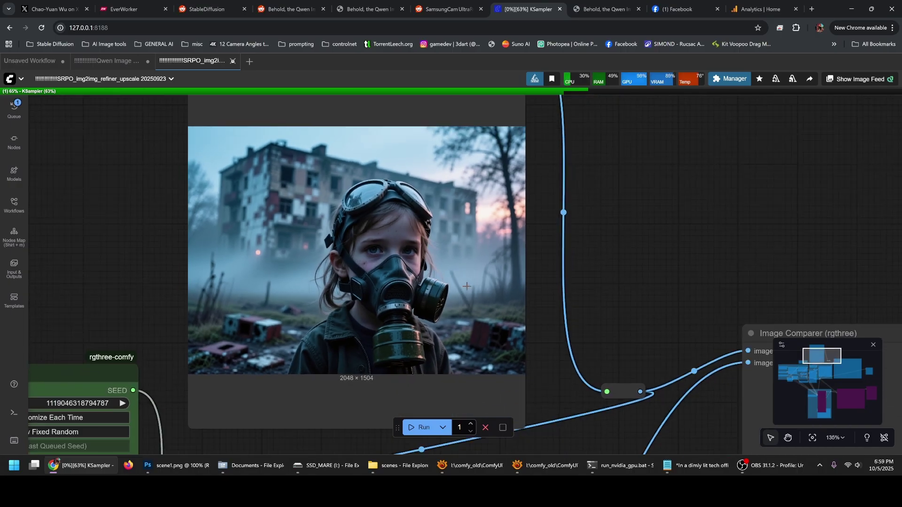
{"action": "scroll", "coordinate": [473, 290], "scroll_direction": "up", "scroll_amount": 2}
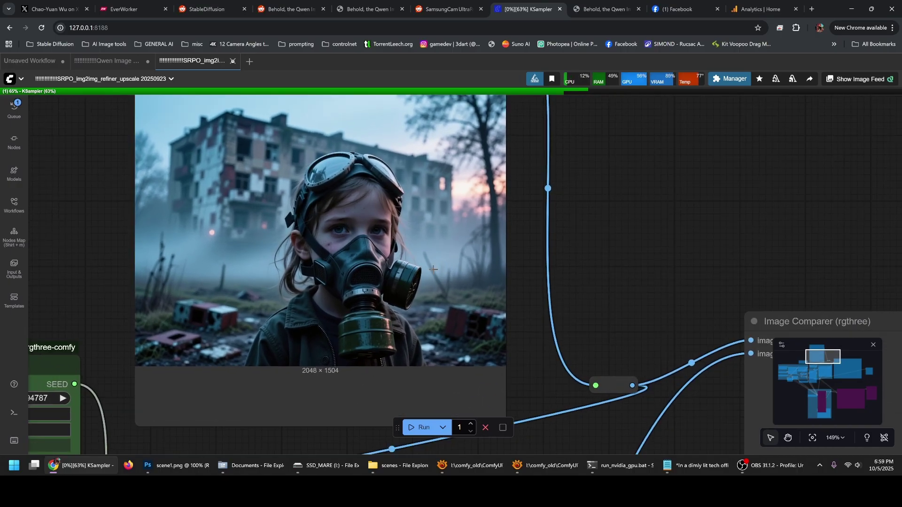
{"action": "scroll", "coordinate": [448, 284], "scroll_direction": "up", "scroll_amount": 2}
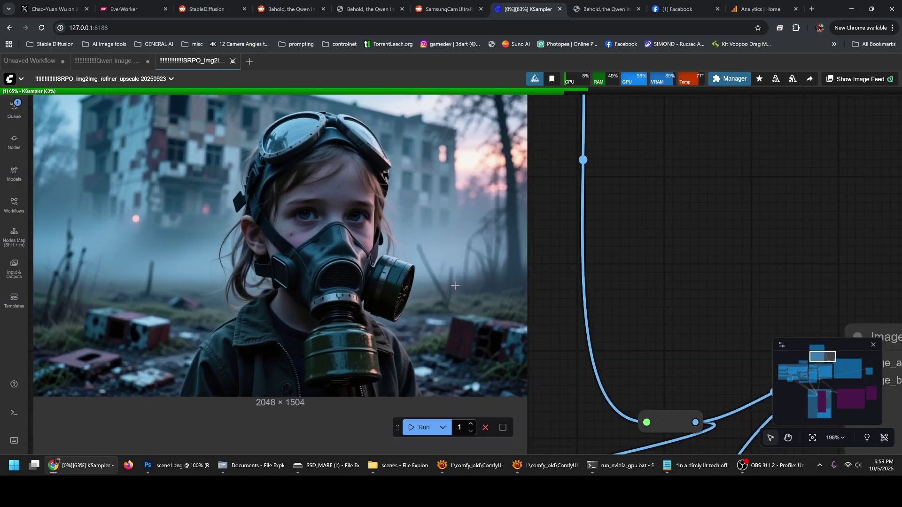
{"action": "scroll", "coordinate": [477, 297], "scroll_direction": "up", "scroll_amount": 1}
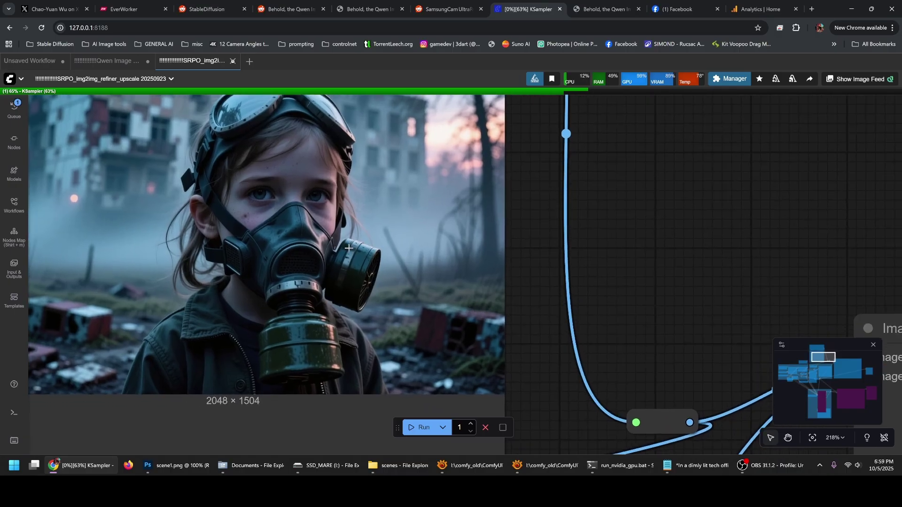
{"action": "scroll", "coordinate": [348, 247], "scroll_direction": "down", "scroll_amount": 9}
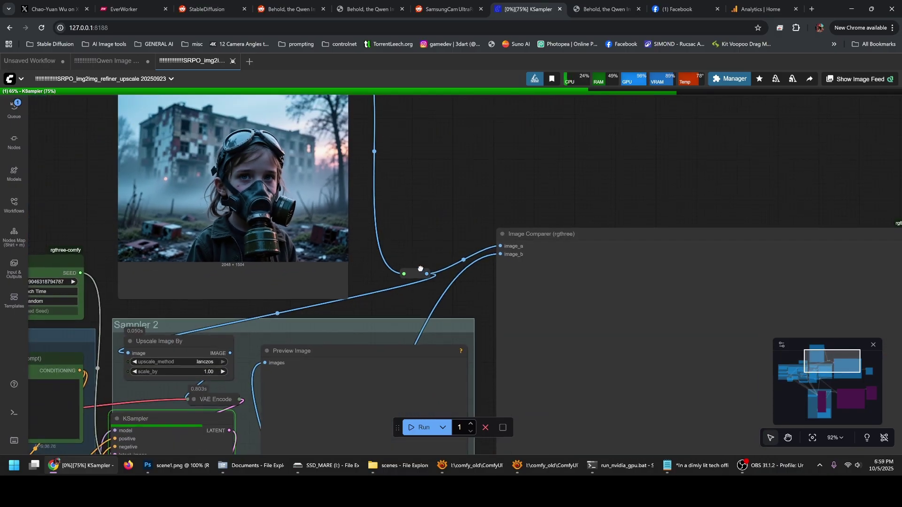
{"action": "left_click_drag", "start_coordinate": [420, 269], "coordinate": [124, 161]}
{"action": "scroll", "coordinate": [256, 250], "scroll_direction": "up", "scroll_amount": 1}
{"action": "scroll", "coordinate": [257, 249], "scroll_direction": "up", "scroll_amount": 2}
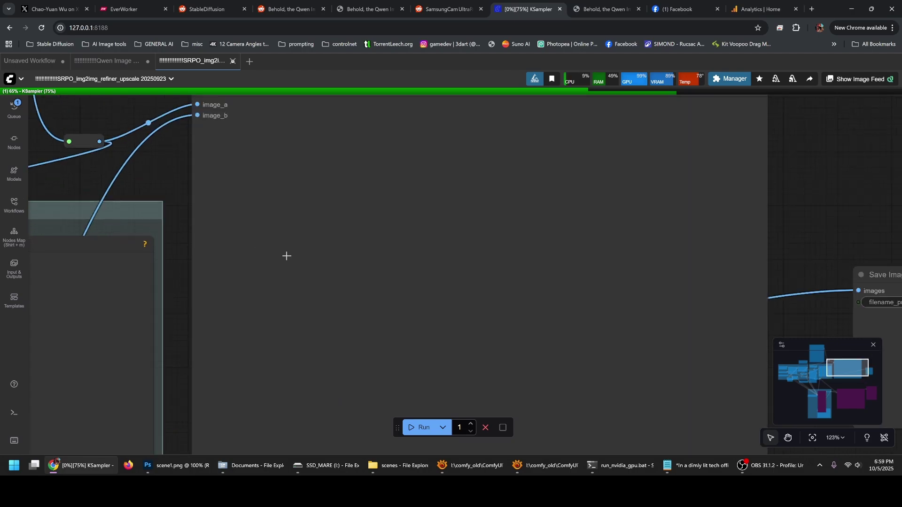
Review the SRPO Model group's loaders, positive prompt and guidance nodes, and read the FLUX.1-Turbo-Alpha entry in the LoraLoaderModelOnly node
{"action": "scroll", "coordinate": [284, 254], "scroll_direction": "down", "scroll_amount": 5}
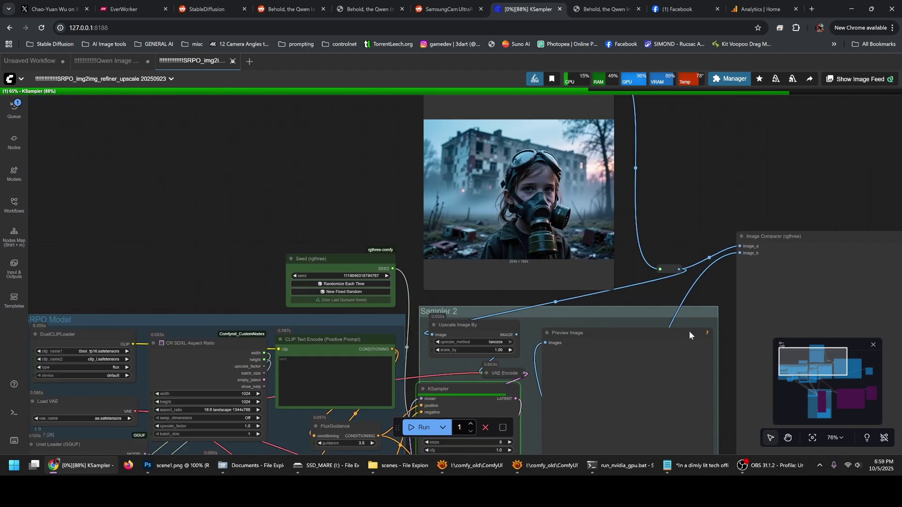
{"action": "left_click_drag", "start_coordinate": [279, 255], "coordinate": [475, 182]}
{"action": "scroll", "coordinate": [473, 243], "scroll_direction": "up", "scroll_amount": 7}
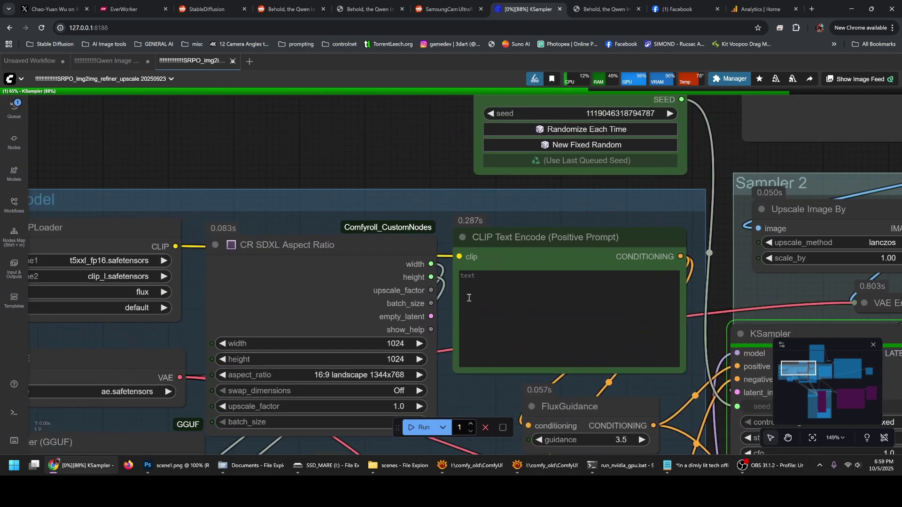
{"action": "left_click_drag", "start_coordinate": [475, 292], "coordinate": [549, 220]}
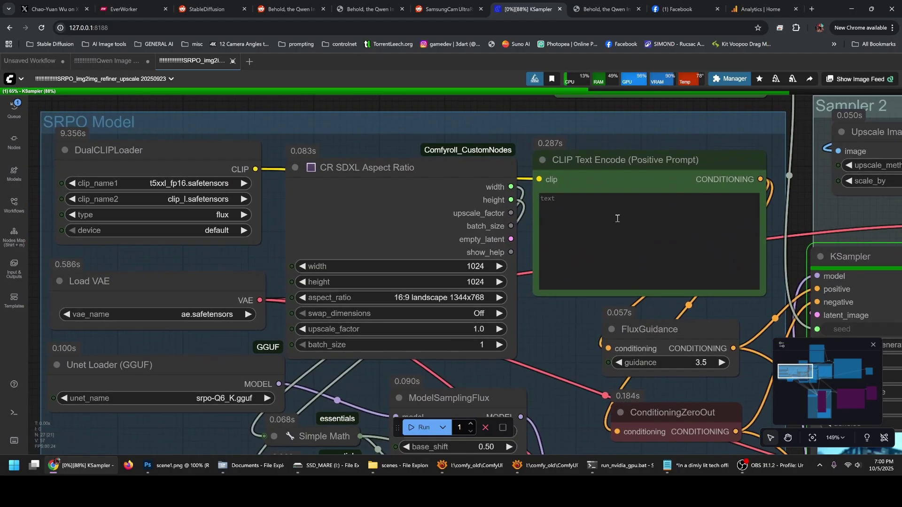
{"action": "left_click_drag", "start_coordinate": [766, 226], "coordinate": [483, 393]}
{"action": "left_click_drag", "start_coordinate": [485, 323], "coordinate": [296, 212]}
{"action": "left_click_drag", "start_coordinate": [323, 423], "coordinate": [439, 229]}
{"action": "scroll", "coordinate": [468, 244], "scroll_direction": "up", "scroll_amount": 1}
{"action": "left_click_drag", "start_coordinate": [425, 351], "coordinate": [471, 242]}
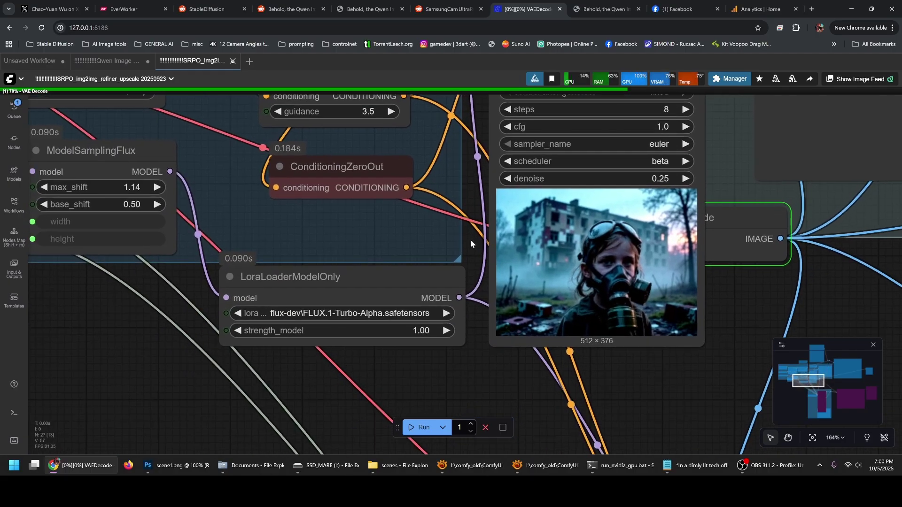
{"action": "scroll", "coordinate": [421, 322], "scroll_direction": "up", "scroll_amount": 5}
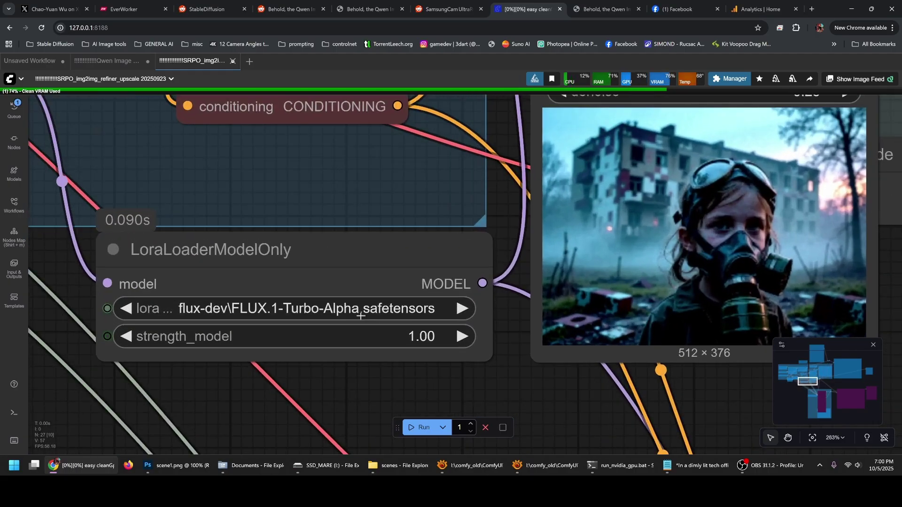
{"action": "scroll", "coordinate": [431, 309], "scroll_direction": "down", "scroll_amount": 1}
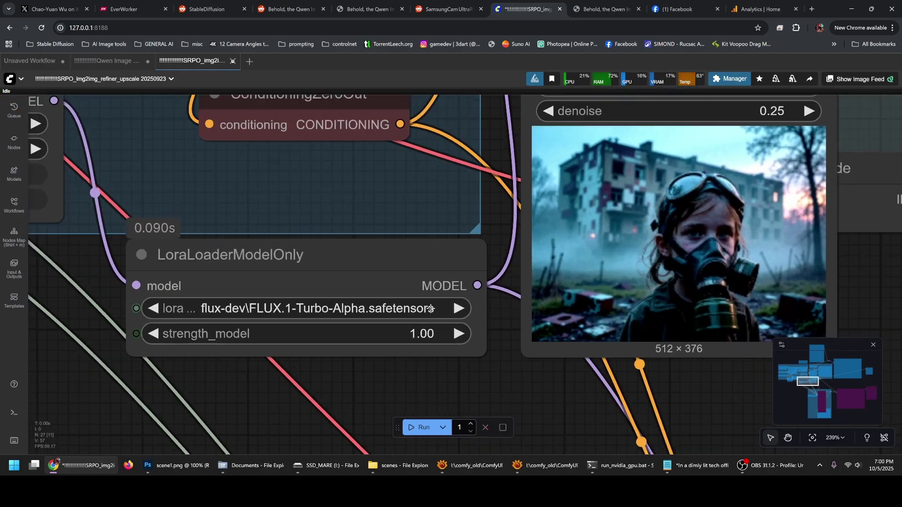
Compare the original and refined gas-mask pictures in the Image Comparer, sweeping the divider across the face, mask and background at various magnifications
{"action": "scroll", "coordinate": [431, 309], "scroll_direction": "down", "scroll_amount": 3}
{"action": "left_click_drag", "start_coordinate": [700, 168], "coordinate": [113, 417]}
{"action": "left_click_drag", "start_coordinate": [514, 276], "coordinate": [58, 300]}
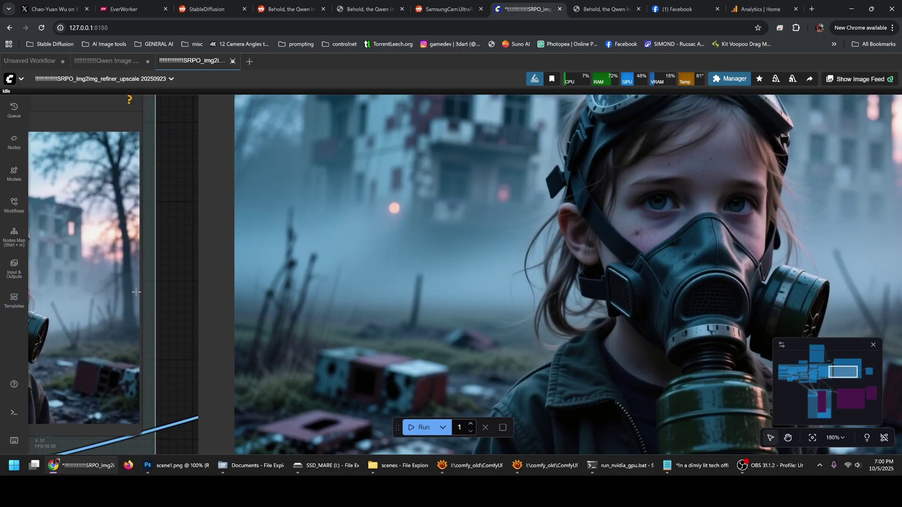
{"action": "left_click_drag", "start_coordinate": [292, 256], "coordinate": [62, 294]}
{"action": "scroll", "coordinate": [297, 249], "scroll_direction": "up", "scroll_amount": 6}
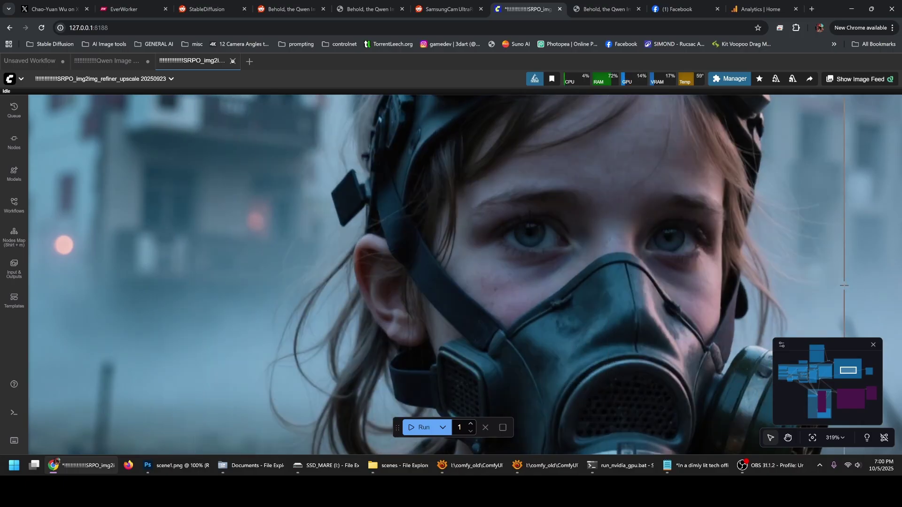
{"action": "scroll", "coordinate": [684, 298], "scroll_direction": "down", "scroll_amount": 3}
{"action": "scroll", "coordinate": [684, 298], "scroll_direction": "down", "scroll_amount": 2}
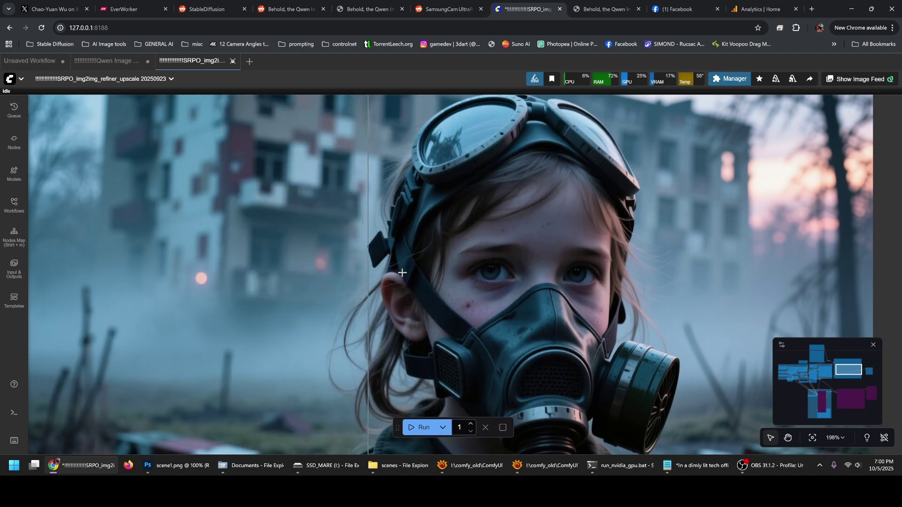
{"action": "scroll", "coordinate": [670, 263], "scroll_direction": "down", "scroll_amount": 6}
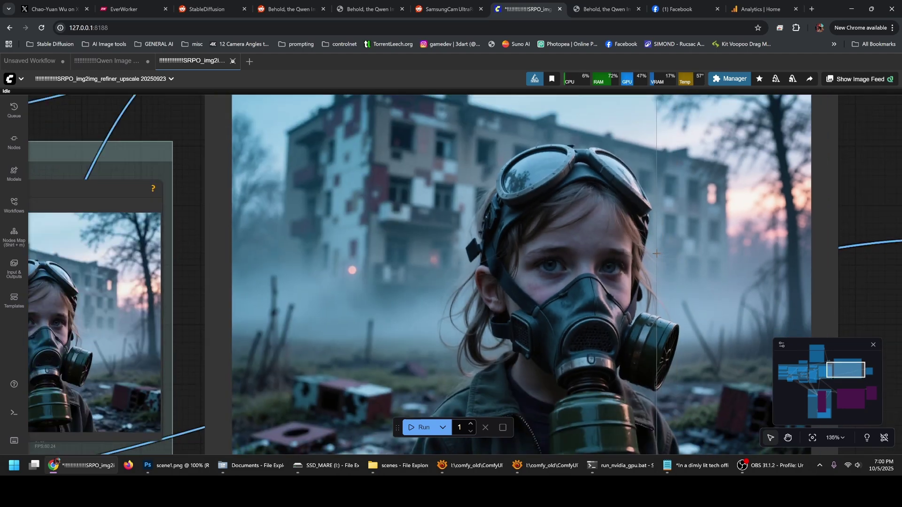
{"action": "scroll", "coordinate": [531, 264], "scroll_direction": "down", "scroll_amount": 4}
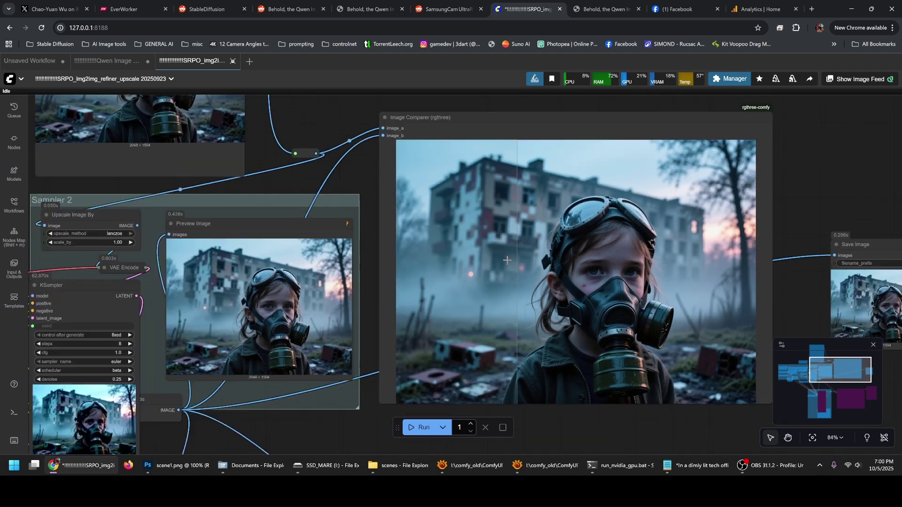
{"action": "scroll", "coordinate": [598, 278], "scroll_direction": "up", "scroll_amount": 15}
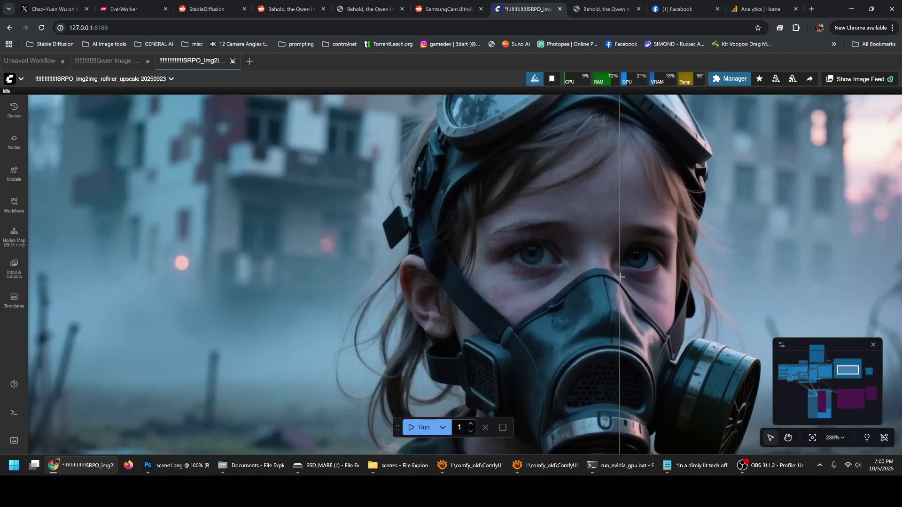
{"action": "scroll", "coordinate": [794, 267], "scroll_direction": "down", "scroll_amount": 7}
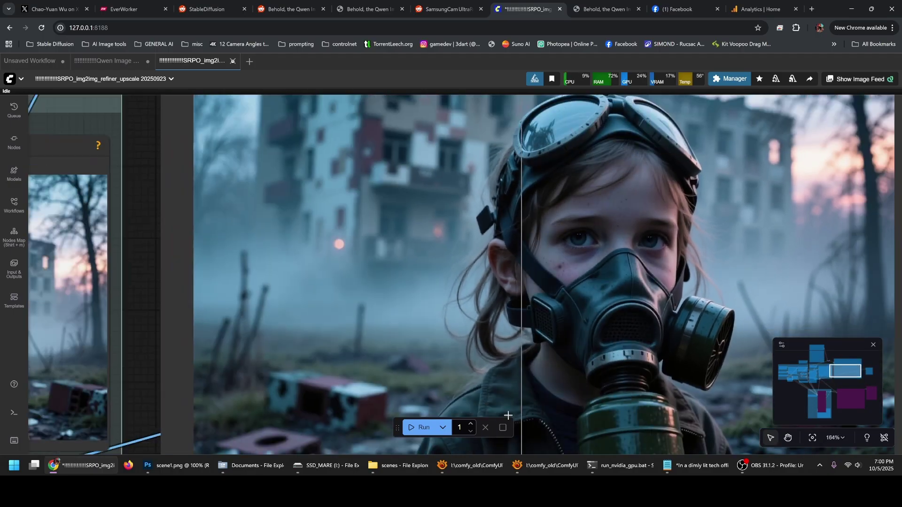
Switch to XnView MP and browse the ComfyUI output folder, viewing ComfyUI_02431_.png at full size before returning to the thumbnails
{"action": "left_click", "coordinate": [472, 465]}
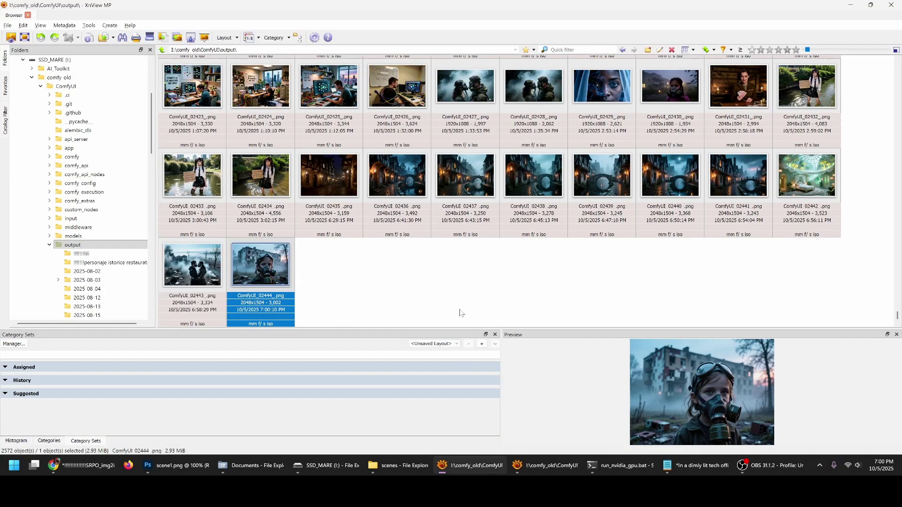
{"action": "scroll", "coordinate": [463, 292], "scroll_direction": "up", "scroll_amount": 1}
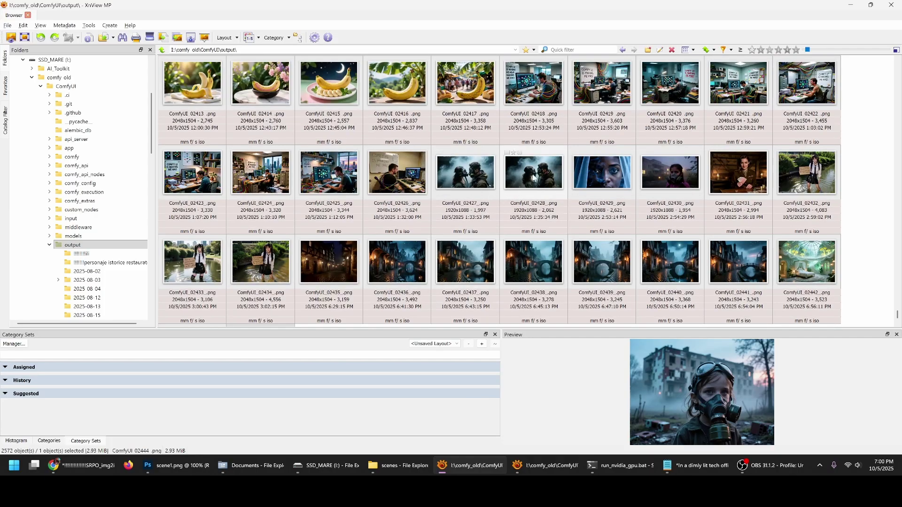
{"action": "double_click", "coordinate": [750, 169]}
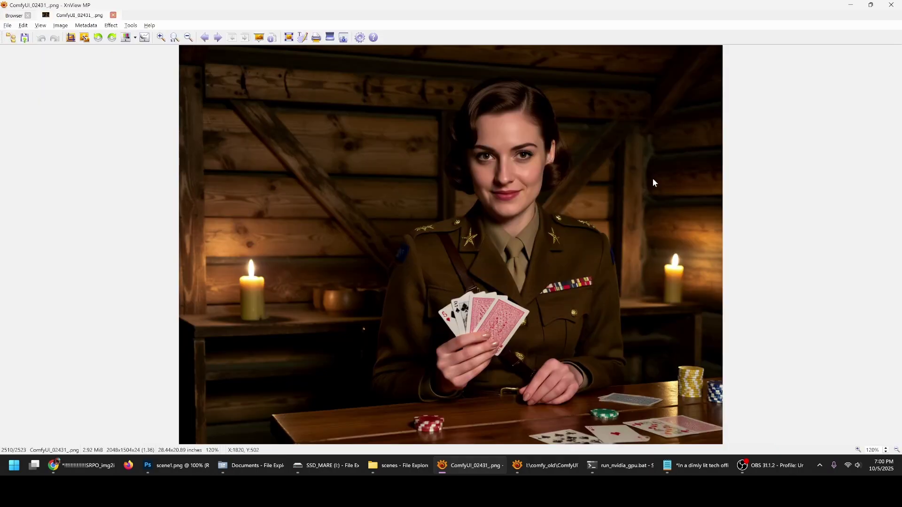
{"action": "left_click", "coordinate": [574, 171]}
{"action": "double_click", "coordinate": [574, 171]}
{"action": "scroll", "coordinate": [565, 183], "scroll_direction": "up", "scroll_amount": 1}
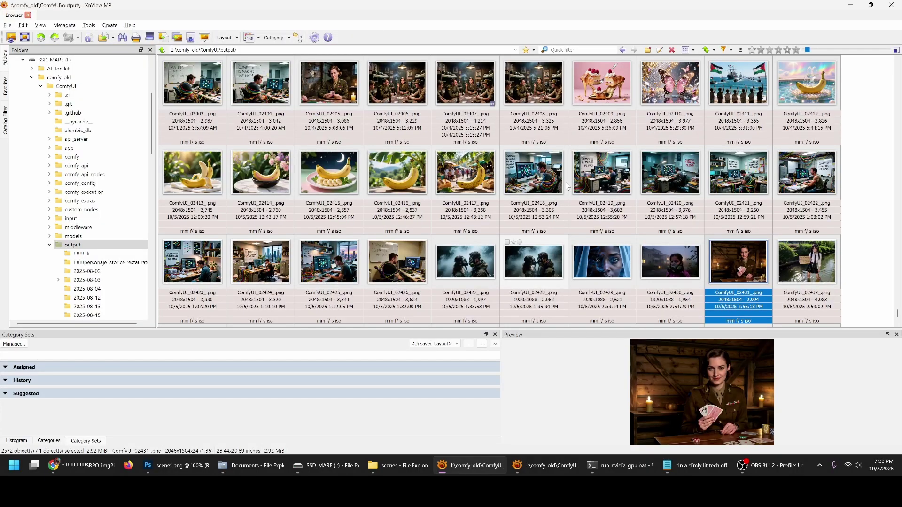
Open ComfyUI_02405_.png, examine the uniformed woman's face close up, and return to the ComfyUI workflow
{"action": "scroll", "coordinate": [567, 186], "scroll_direction": "up", "scroll_amount": 1}
{"action": "double_click", "coordinate": [347, 179]}
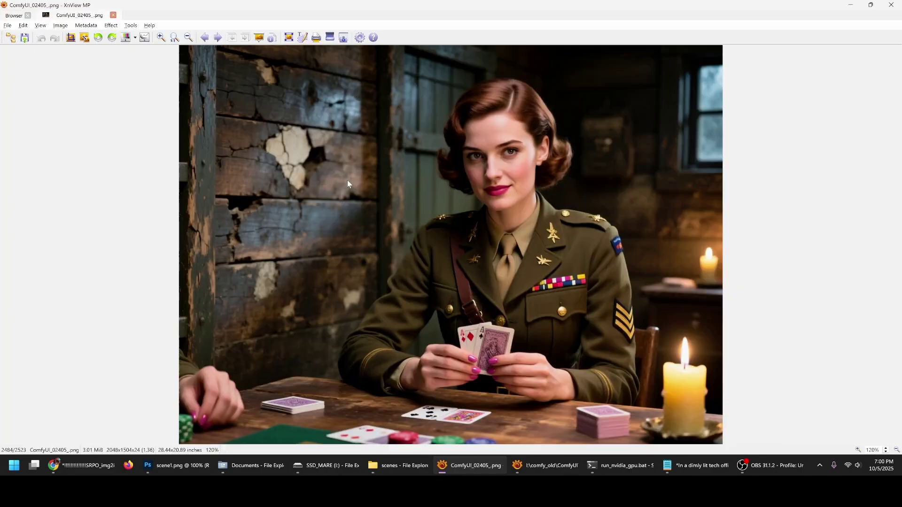
{"action": "scroll", "coordinate": [450, 174], "scroll_direction": "up", "scroll_amount": 3}
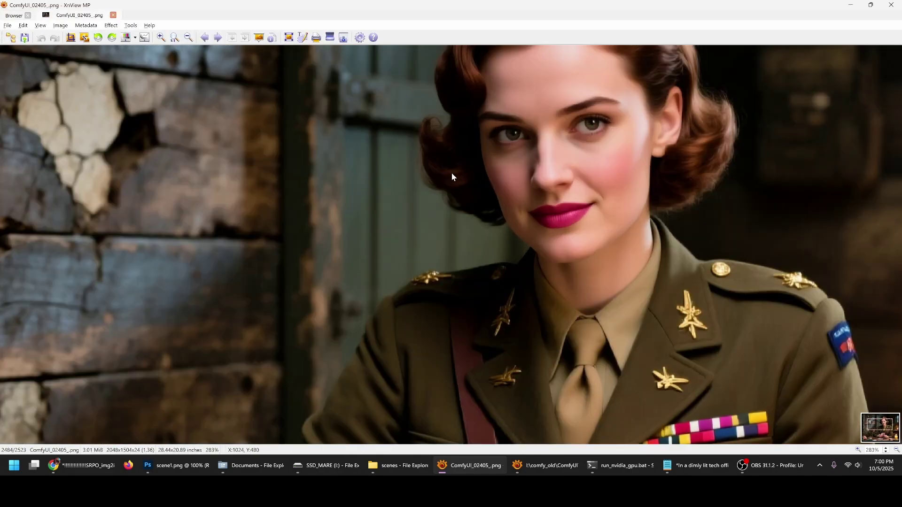
{"action": "key", "text": "Escape"}
{"action": "key", "text": "alt+Tab"}
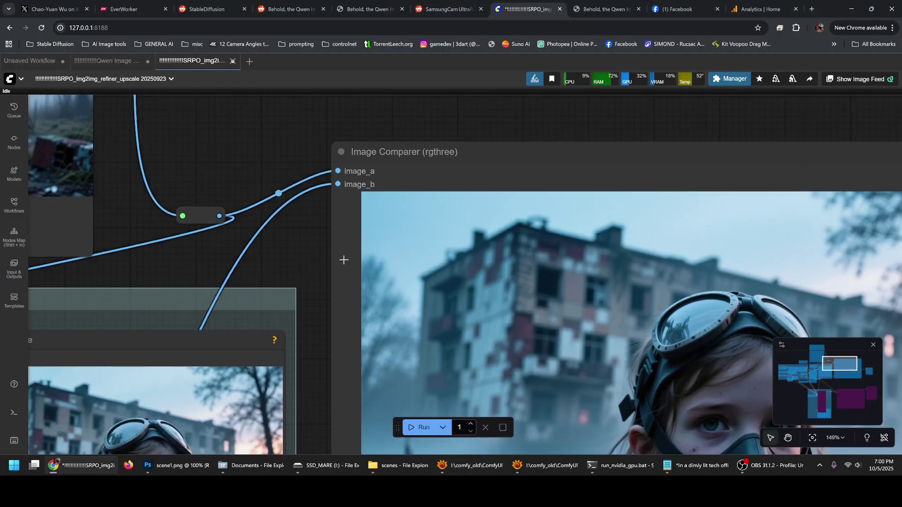
Paste the copied ComfyUI_02405_.png picture into the Load Image node and run the SRPO refiner workflow on it
{"action": "scroll", "coordinate": [521, 328], "scroll_direction": "down", "scroll_amount": 7}
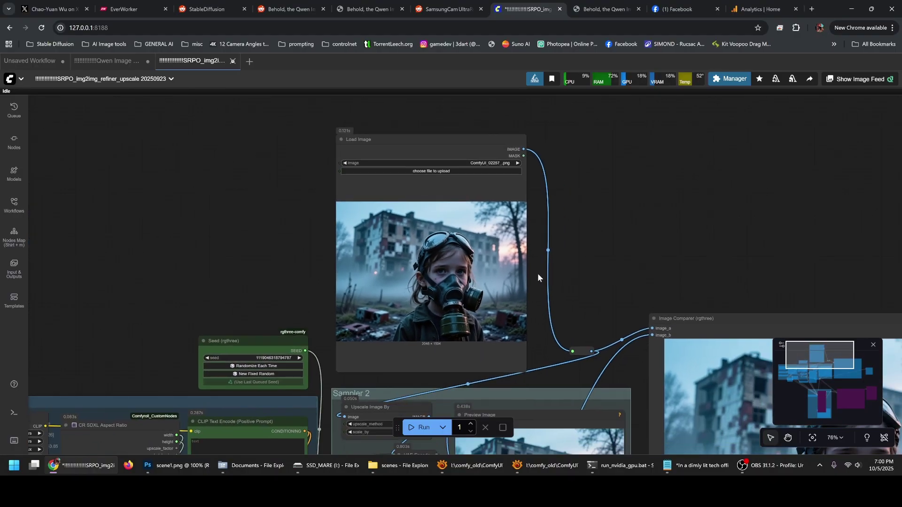
{"action": "key", "text": "alt+Tab"}
{"action": "key", "text": "alt+Tab"}
{"action": "left_click_drag", "start_coordinate": [332, 190], "coordinate": [387, 228]}
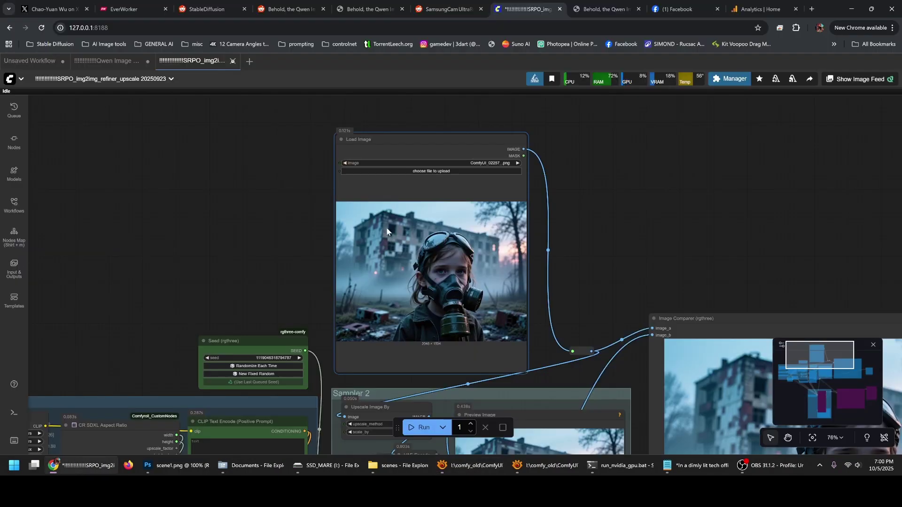
{"action": "key", "text": "ctrl+v"}
{"action": "scroll", "coordinate": [512, 300], "scroll_direction": "up", "scroll_amount": 7}
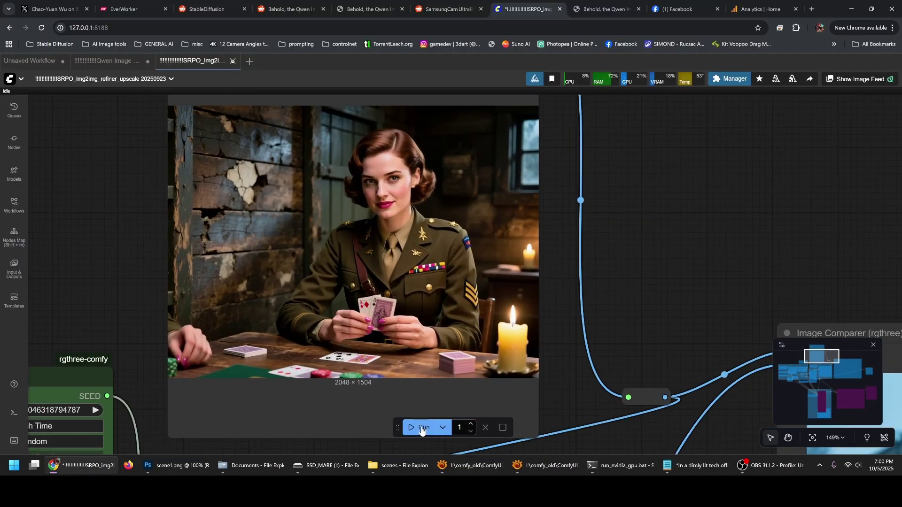
{"action": "left_click", "coordinate": [422, 428]}
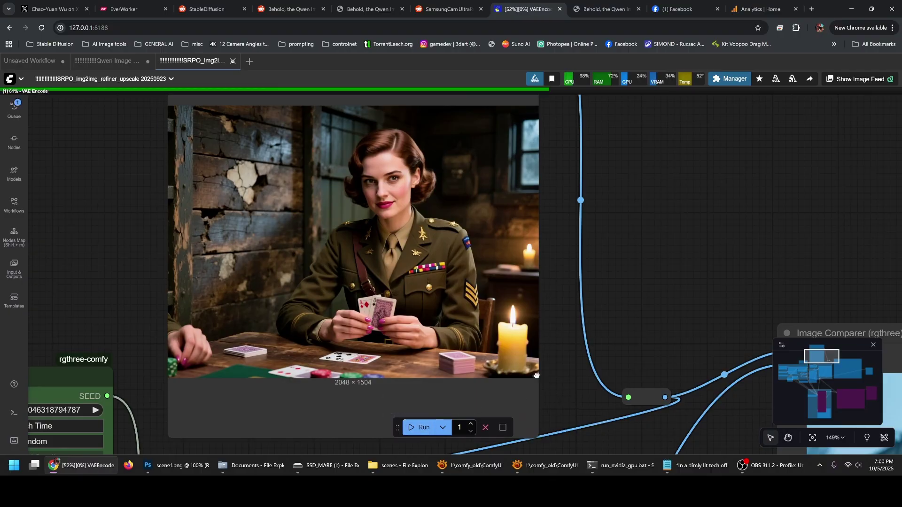
Look over the Image Comparer, the Sampler 2 group and the SRPO Model group while the card-player picture is being refined
{"action": "left_click_drag", "start_coordinate": [536, 376], "coordinate": [502, 333]}
{"action": "left_click_drag", "start_coordinate": [472, 288], "coordinate": [339, 178]}
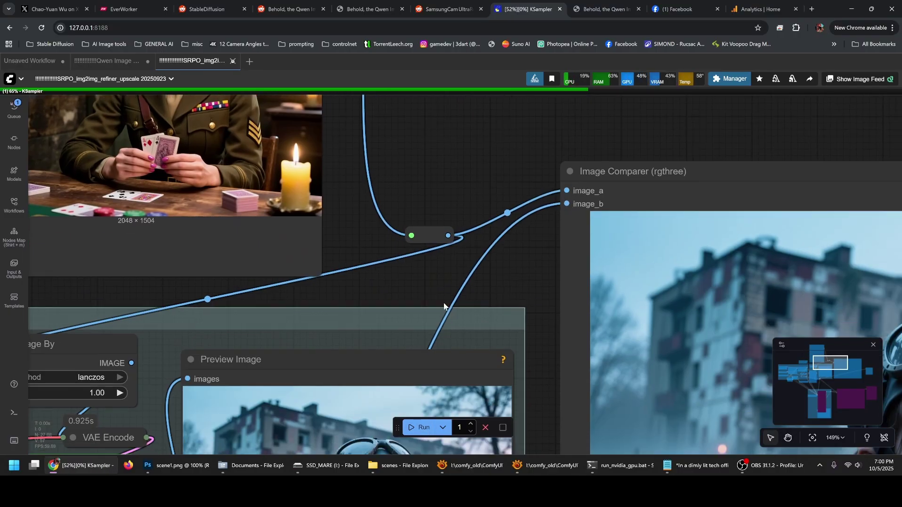
{"action": "left_click_drag", "start_coordinate": [443, 306], "coordinate": [455, 198]}
{"action": "scroll", "coordinate": [457, 206], "scroll_direction": "down", "scroll_amount": 4}
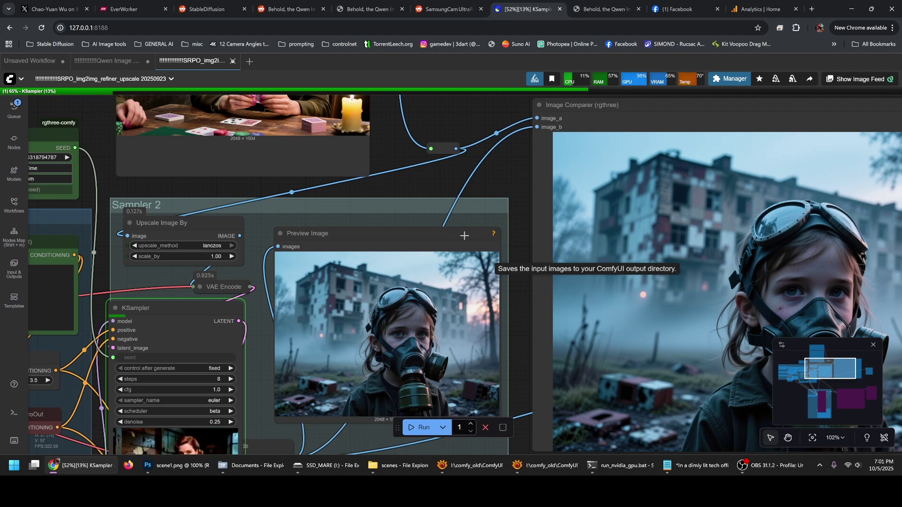
{"action": "scroll", "coordinate": [464, 235], "scroll_direction": "down", "scroll_amount": 4}
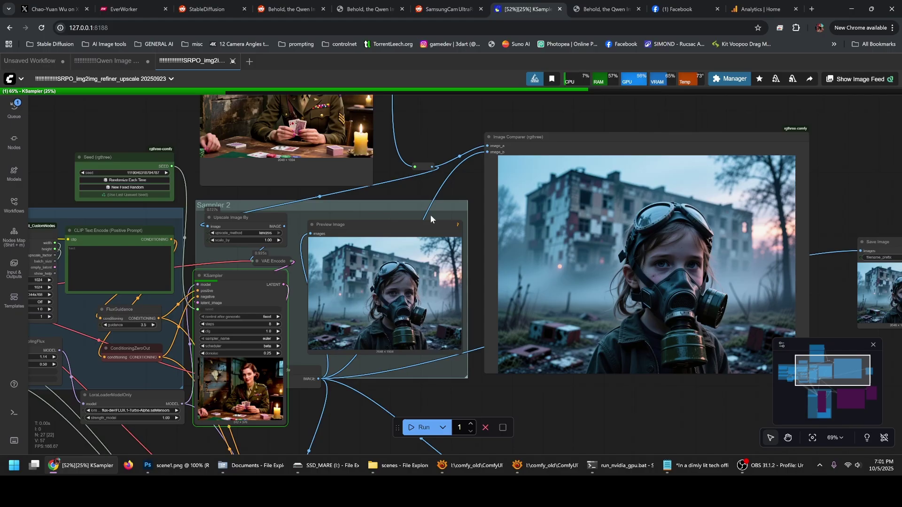
{"action": "left_click_drag", "start_coordinate": [431, 218], "coordinate": [638, 214]}
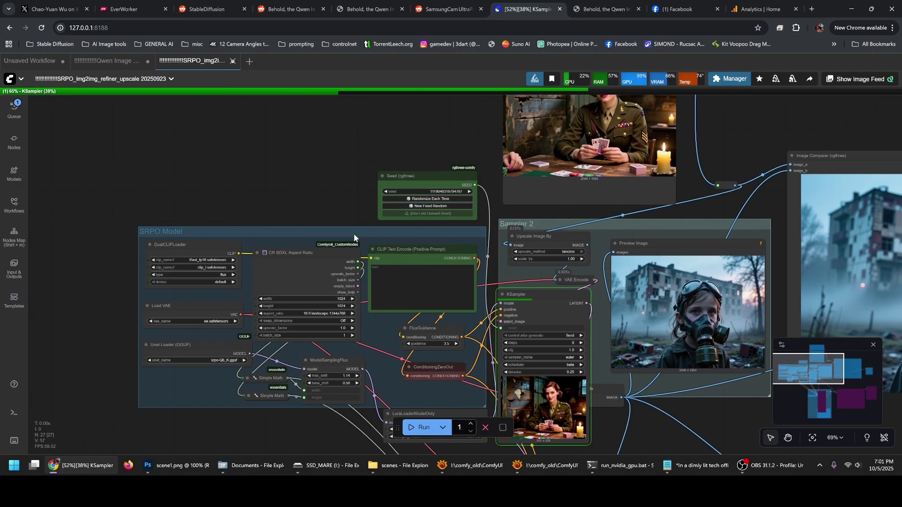
Examine the model loader, aspect ratio, FluxGuidance and KSampler settings across the SRPO Model and Sampler 2 groups
{"action": "scroll", "coordinate": [356, 236], "scroll_direction": "up", "scroll_amount": 5}
{"action": "left_click_drag", "start_coordinate": [338, 297], "coordinate": [295, 155]}
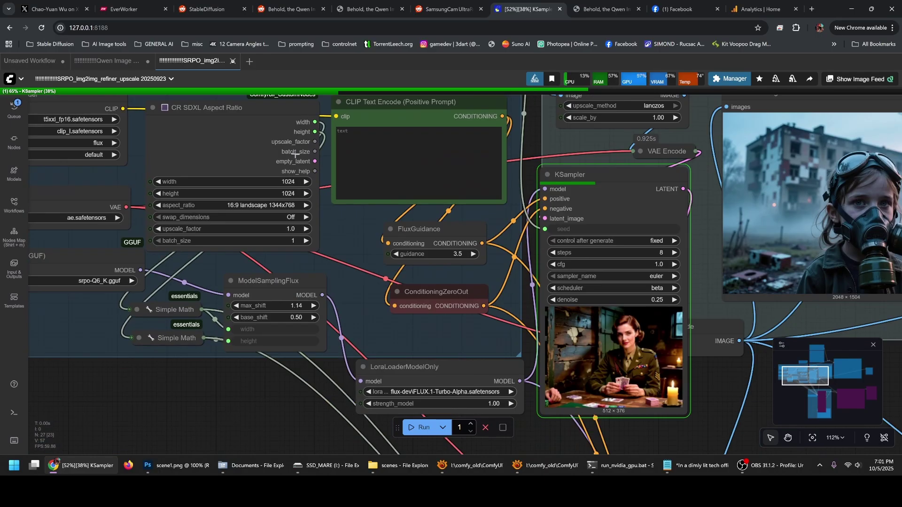
{"action": "left_click_drag", "start_coordinate": [292, 219], "coordinate": [477, 231]}
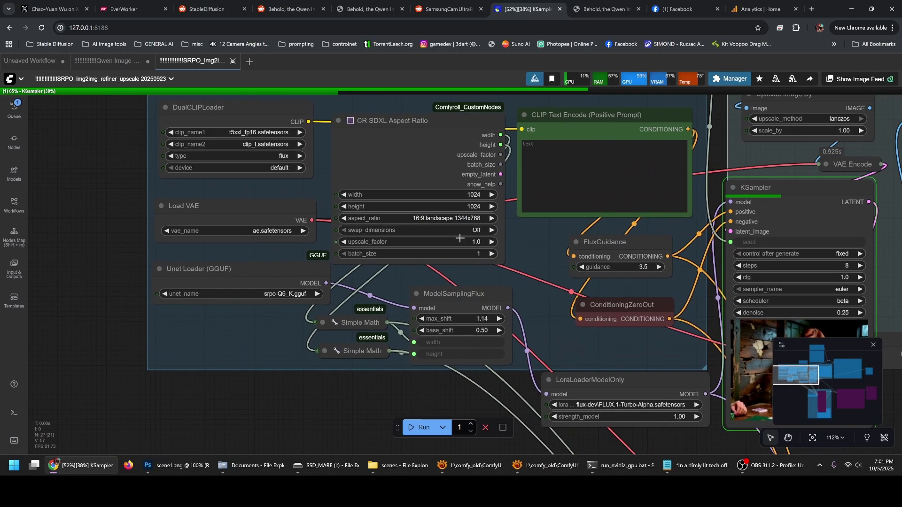
{"action": "left_click_drag", "start_coordinate": [544, 229], "coordinate": [397, 253]}
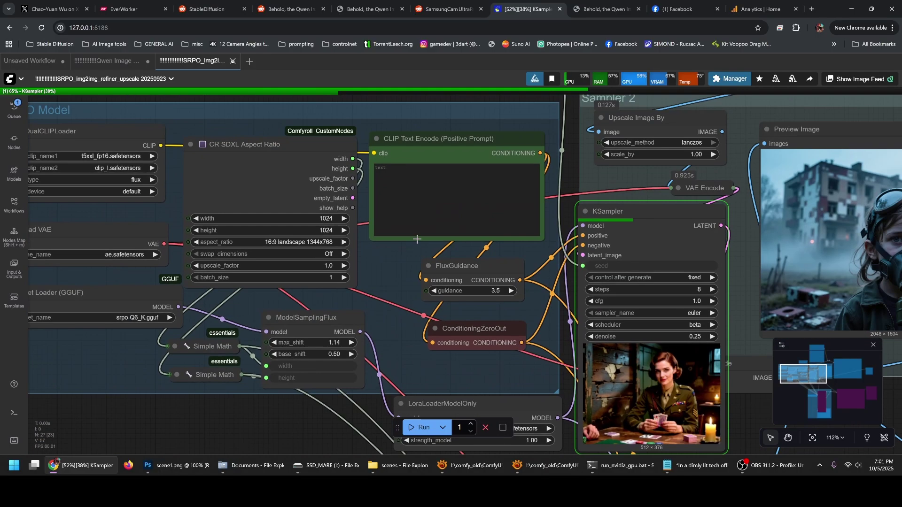
{"action": "left_click_drag", "start_coordinate": [472, 232], "coordinate": [393, 246]}
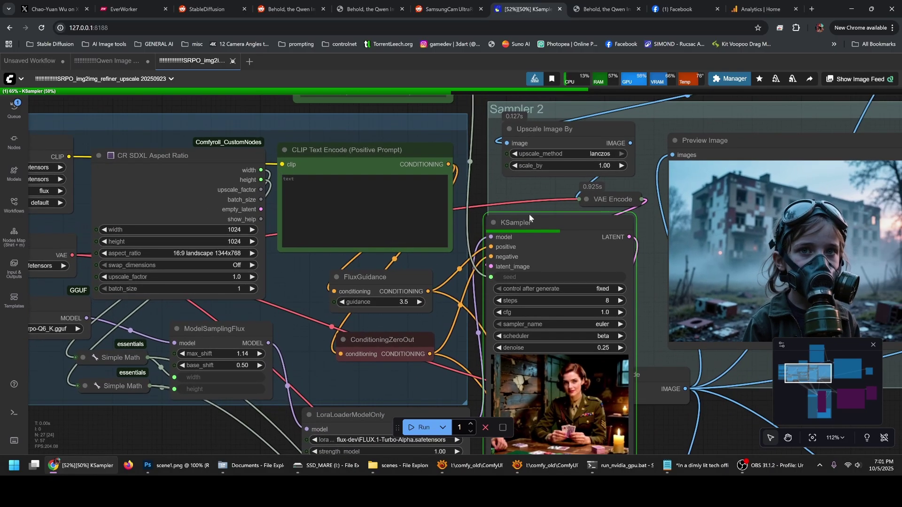
{"action": "left_click_drag", "start_coordinate": [578, 216], "coordinate": [289, 224]}
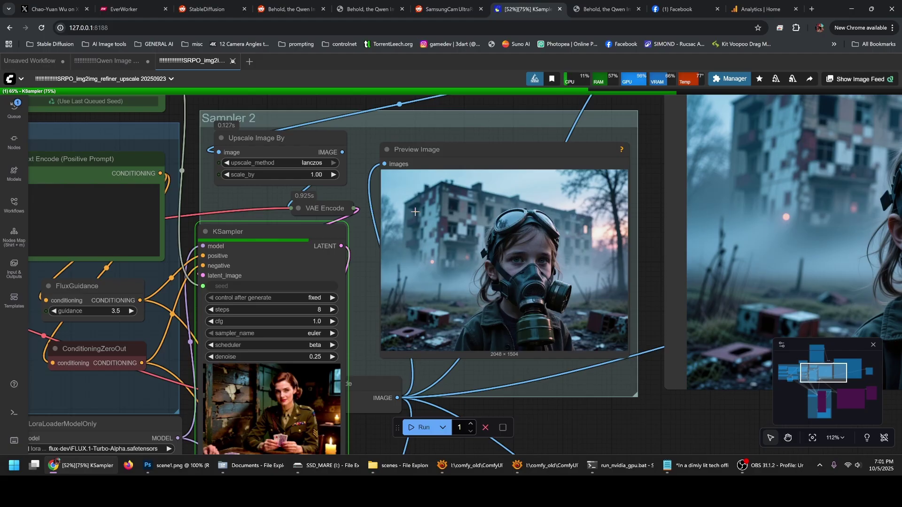
Compare the uniformed woman's face and hair before and after refinement close up in the Image Comparer
{"action": "left_click_drag", "start_coordinate": [474, 221], "coordinate": [85, 233]}
{"action": "scroll", "coordinate": [354, 204], "scroll_direction": "up", "scroll_amount": 3}
{"action": "scroll", "coordinate": [354, 205], "scroll_direction": "up", "scroll_amount": 1}
{"action": "scroll", "coordinate": [348, 239], "scroll_direction": "up", "scroll_amount": 1}
{"action": "left_click_drag", "start_coordinate": [348, 239], "coordinate": [35, 252]}
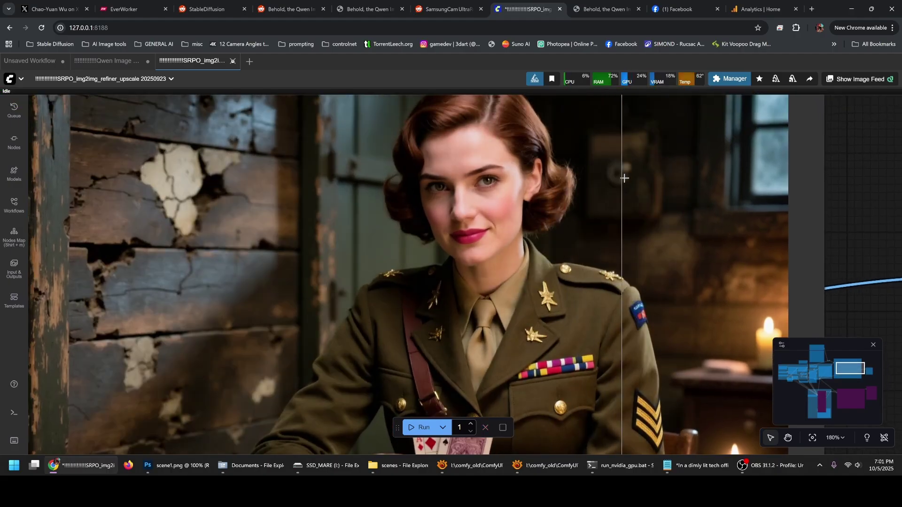
{"action": "scroll", "coordinate": [640, 166], "scroll_direction": "up", "scroll_amount": 4}
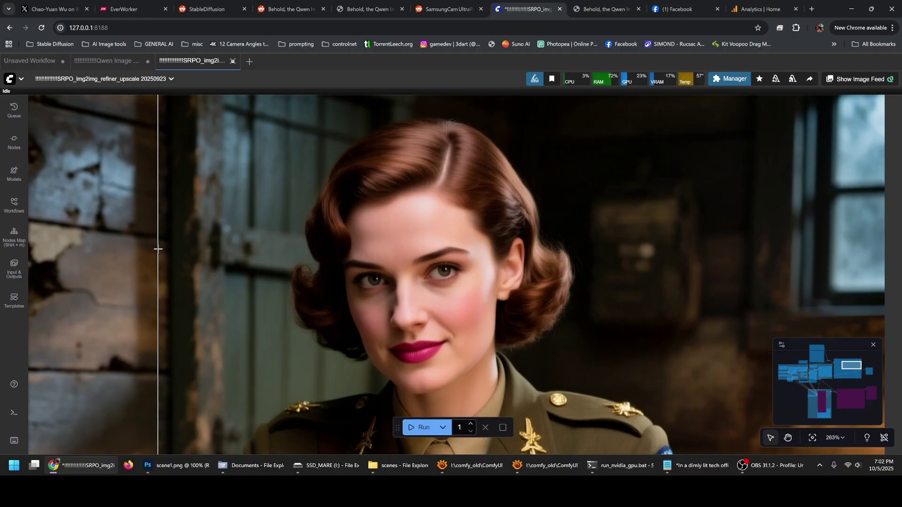
{"action": "scroll", "coordinate": [175, 256], "scroll_direction": "down", "scroll_amount": 2}
{"action": "left_click_drag", "start_coordinate": [208, 307], "coordinate": [239, 151]}
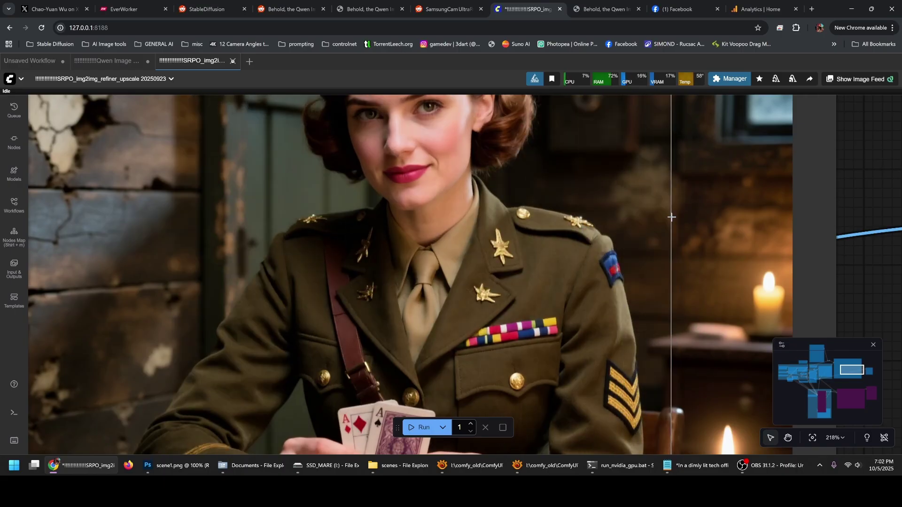
Compare the uniform, hands and playing cards before and after refinement in the Image Comparer
{"action": "scroll", "coordinate": [671, 202], "scroll_direction": "down", "scroll_amount": 5}
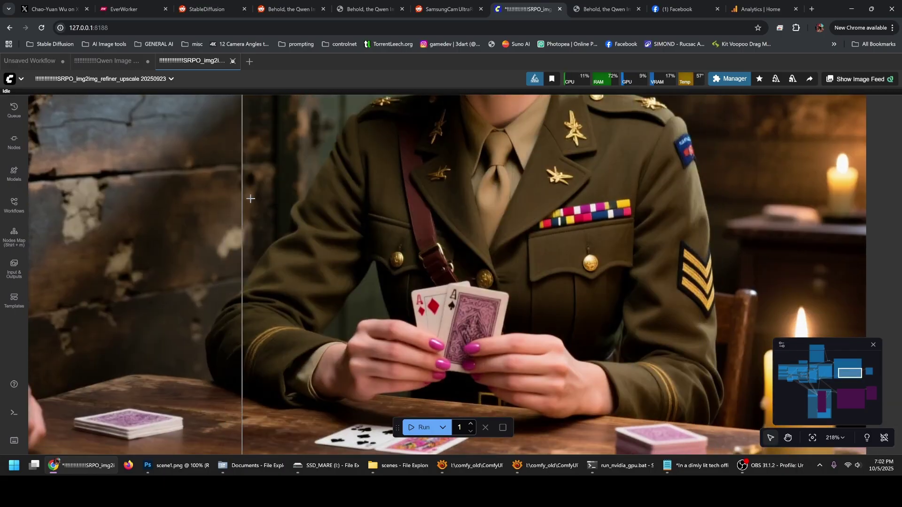
{"action": "scroll", "coordinate": [610, 188], "scroll_direction": "up", "scroll_amount": 5}
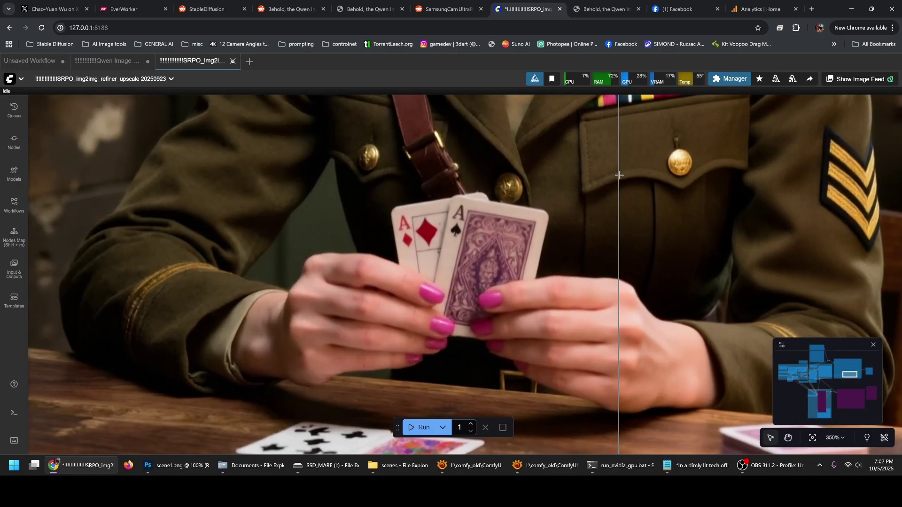
{"action": "scroll", "coordinate": [677, 188], "scroll_direction": "down", "scroll_amount": 3}
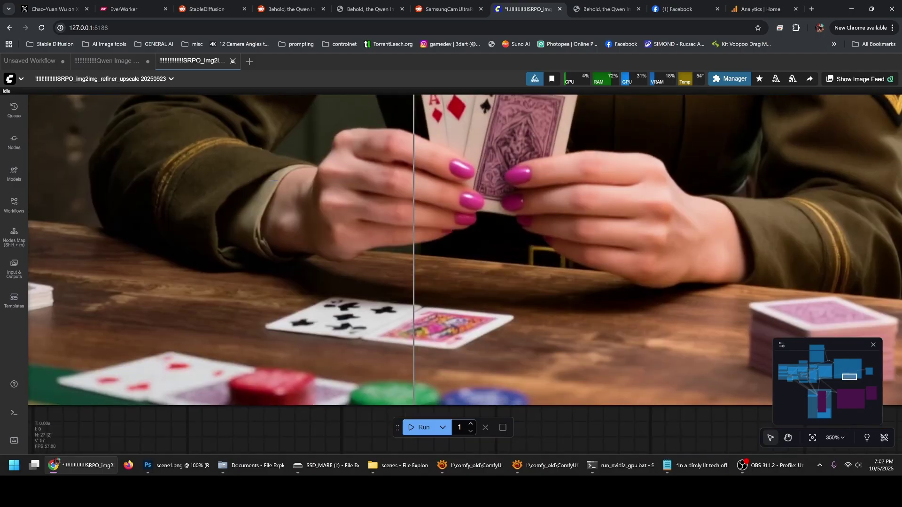
{"action": "scroll", "coordinate": [540, 235], "scroll_direction": "down", "scroll_amount": 5}
{"action": "scroll", "coordinate": [470, 305], "scroll_direction": "up", "scroll_amount": 3}
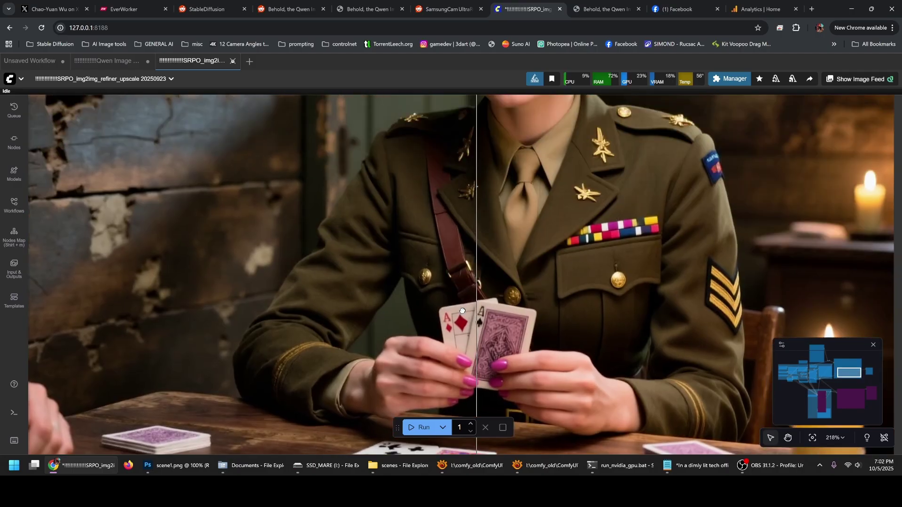
{"action": "scroll", "coordinate": [462, 310], "scroll_direction": "down", "scroll_amount": 3}
{"action": "scroll", "coordinate": [422, 291], "scroll_direction": "up", "scroll_amount": 2}
{"action": "scroll", "coordinate": [329, 272], "scroll_direction": "down", "scroll_amount": 5}
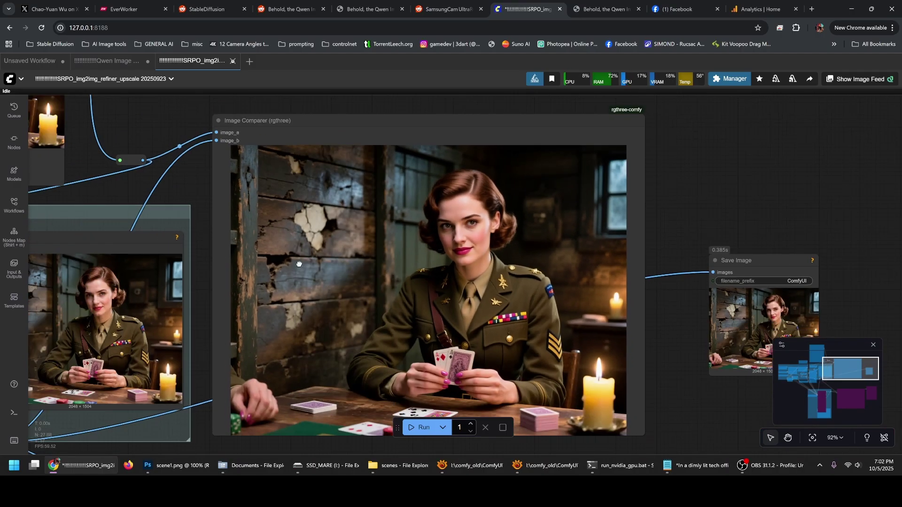
Inspect the CLIP Text Encode (Positive Prompt) node in the SRPO Model group close up
{"action": "left_click_drag", "start_coordinate": [300, 264], "coordinate": [510, 263]}
{"action": "scroll", "coordinate": [509, 263], "scroll_direction": "up", "scroll_amount": 1}
{"action": "left_click_drag", "start_coordinate": [381, 259], "coordinate": [543, 254]}
{"action": "left_click_drag", "start_coordinate": [448, 270], "coordinate": [548, 240]}
{"action": "left_click_drag", "start_coordinate": [396, 262], "coordinate": [466, 319]}
{"action": "left_click_drag", "start_coordinate": [159, 271], "coordinate": [291, 262]}
{"action": "scroll", "coordinate": [329, 287], "scroll_direction": "up", "scroll_amount": 7}
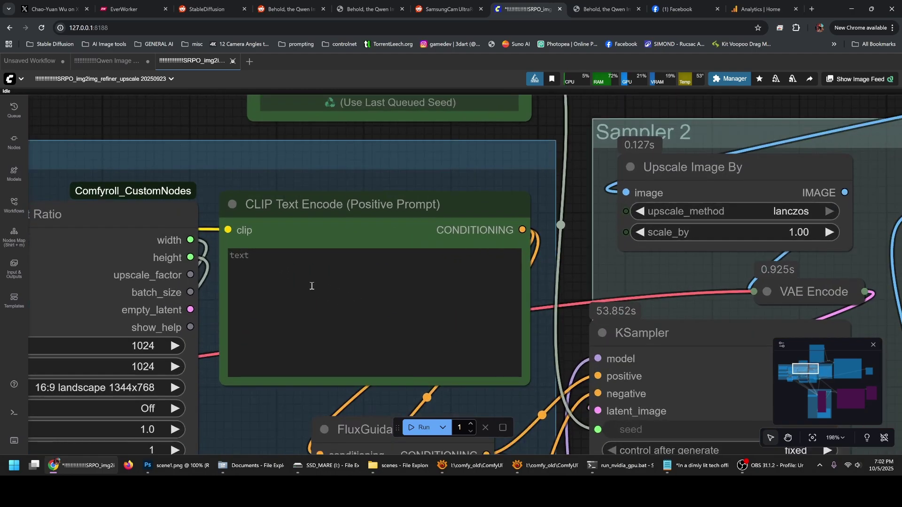
{"action": "scroll", "coordinate": [299, 262], "scroll_direction": "up", "scroll_amount": 1}
Examine the refined card-player picture close up in the Preview Image node of the Sampler 2 group
{"action": "left_click_drag", "start_coordinate": [559, 262], "coordinate": [188, 246]}
{"action": "left_click_drag", "start_coordinate": [494, 257], "coordinate": [172, 167]}
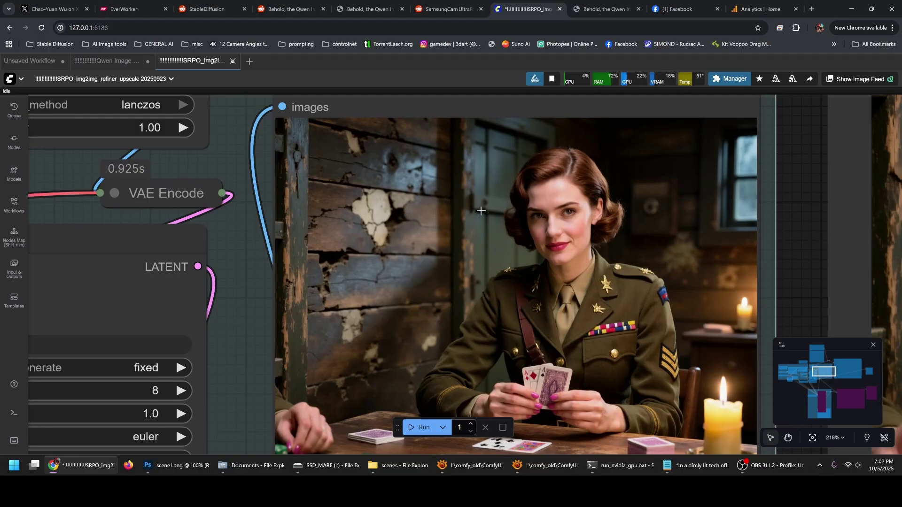
{"action": "scroll", "coordinate": [468, 222], "scroll_direction": "right", "scroll_amount": 3}
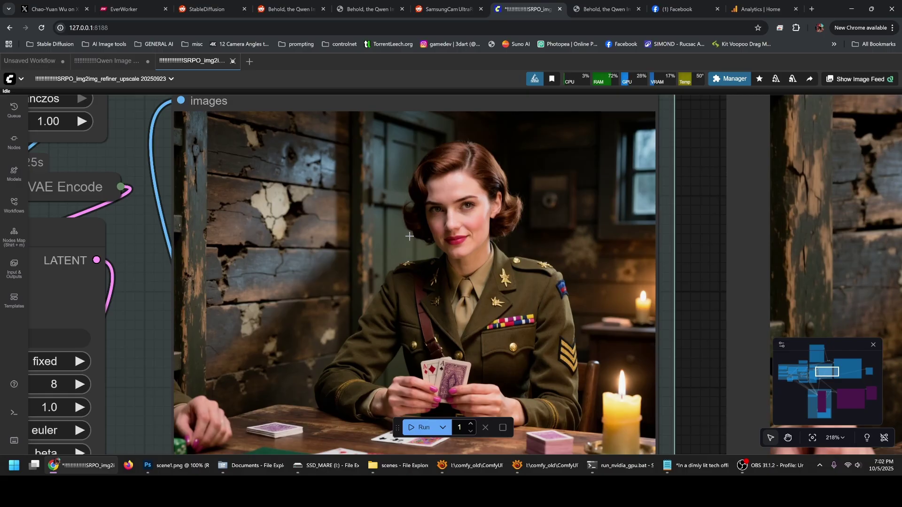
{"action": "scroll", "coordinate": [414, 269], "scroll_direction": "right", "scroll_amount": 2}
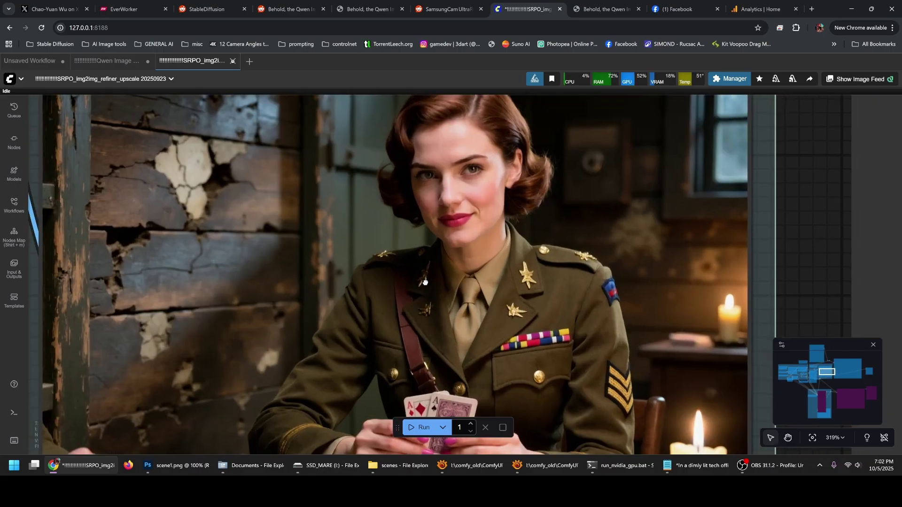
{"action": "scroll", "coordinate": [453, 242], "scroll_direction": "down", "scroll_amount": 5}
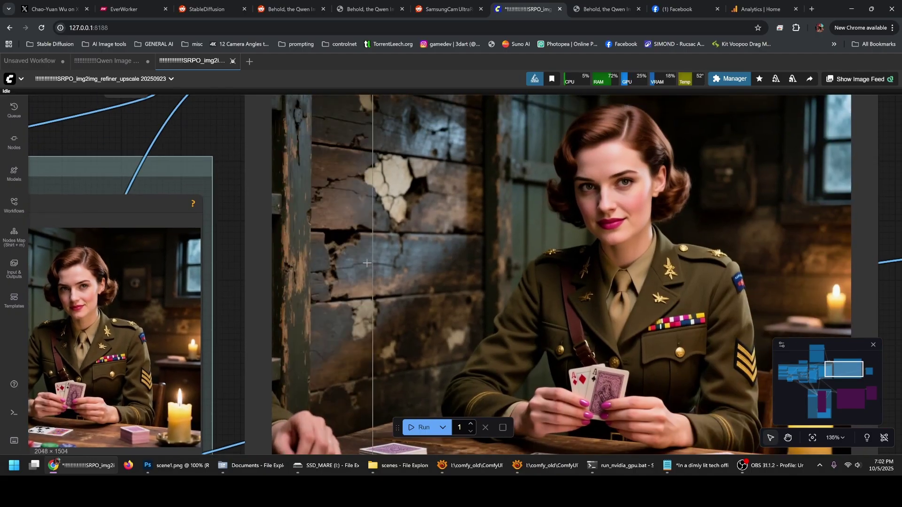
Revisit the Sampler 2 nodes and compare the card-player scene's face, wall and background again in the Image Comparer
{"action": "left_click_drag", "start_coordinate": [229, 281], "coordinate": [783, 292]}
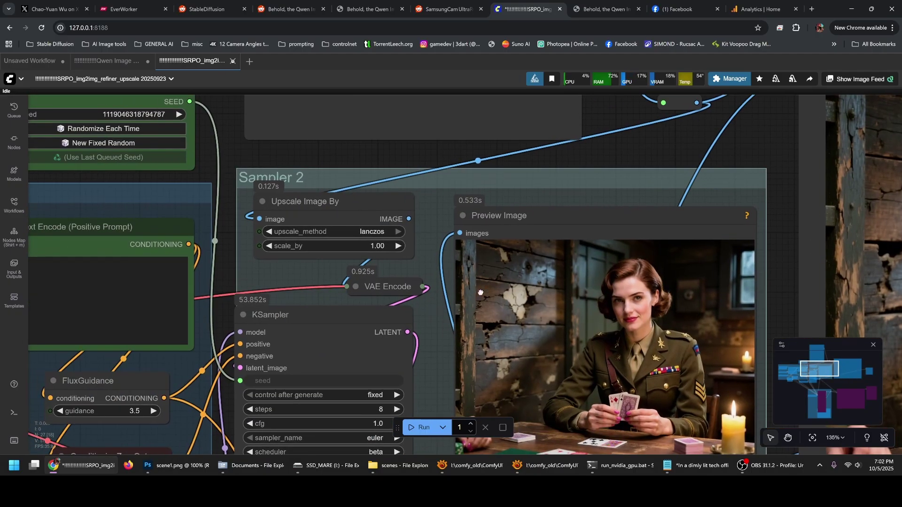
{"action": "left_click_drag", "start_coordinate": [480, 292], "coordinate": [446, 283]}
{"action": "left_click_drag", "start_coordinate": [565, 250], "coordinate": [393, 291]}
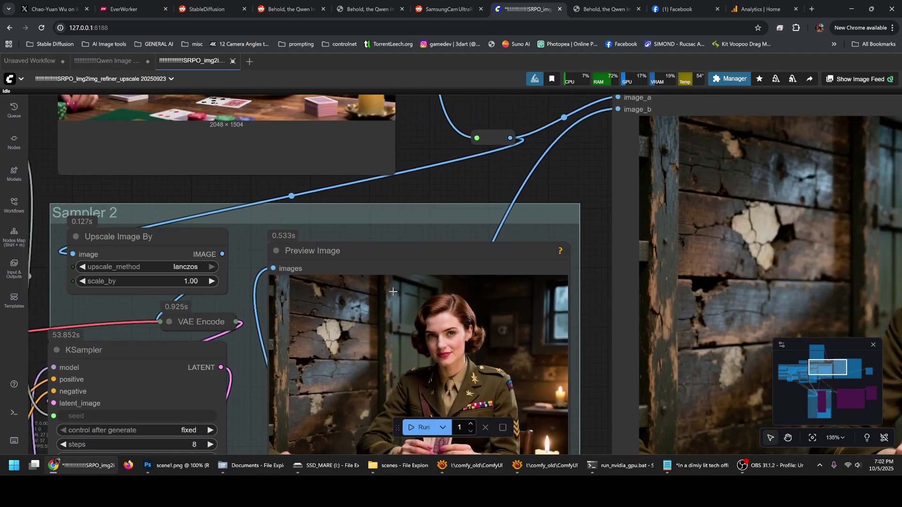
{"action": "scroll", "coordinate": [392, 291], "scroll_direction": "right", "scroll_amount": 20}
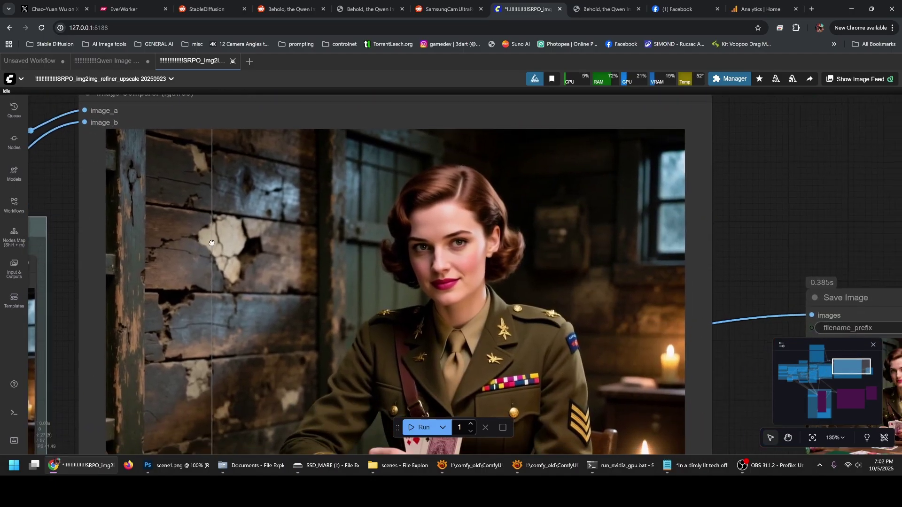
{"action": "scroll", "coordinate": [212, 243], "scroll_direction": "up", "scroll_amount": 4}
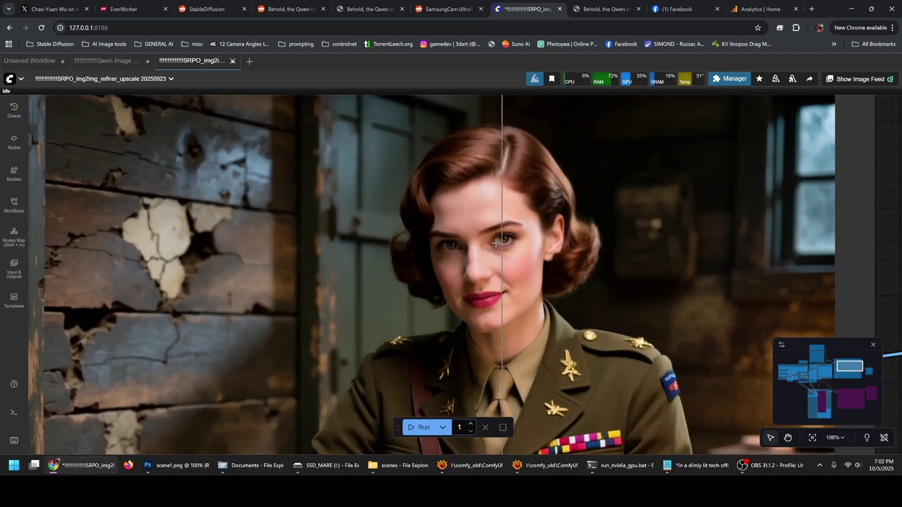
{"action": "scroll", "coordinate": [668, 214], "scroll_direction": "down", "scroll_amount": 3}
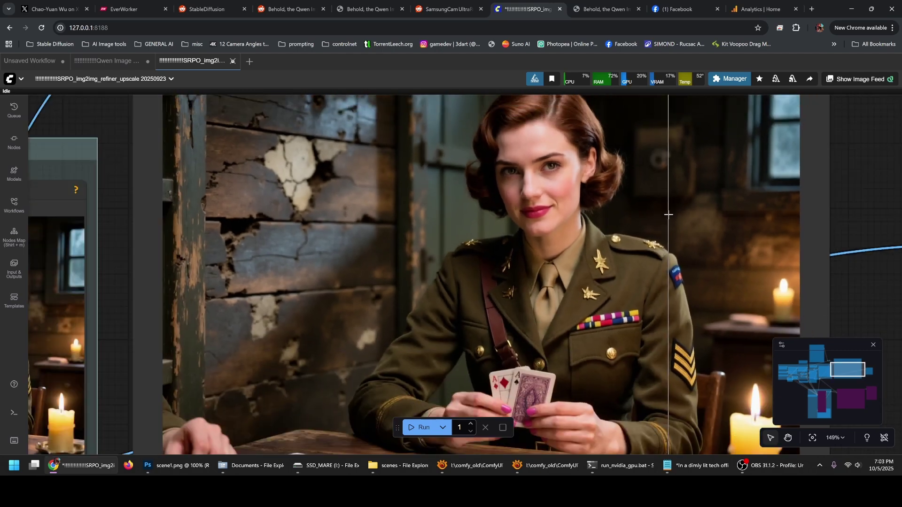
{"action": "scroll", "coordinate": [668, 215], "scroll_direction": "down", "scroll_amount": 2}
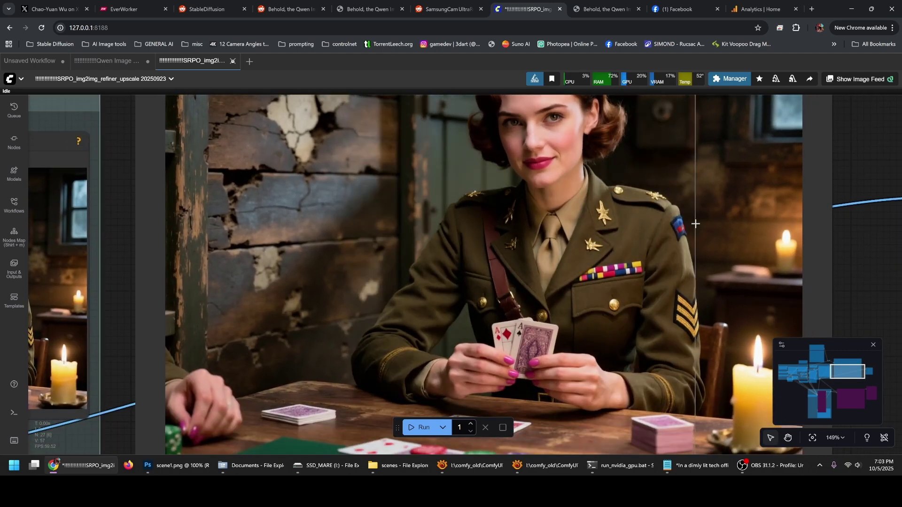
{"action": "scroll", "coordinate": [695, 223], "scroll_direction": "down", "scroll_amount": 8}
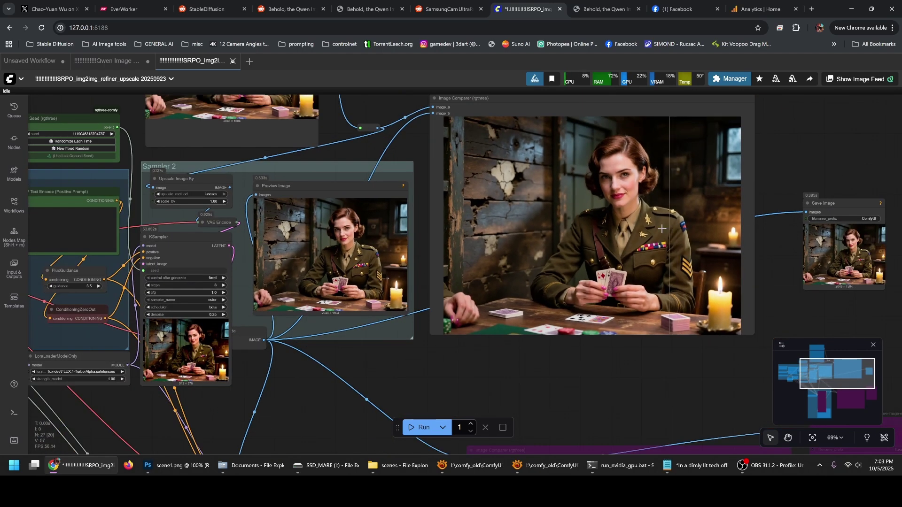